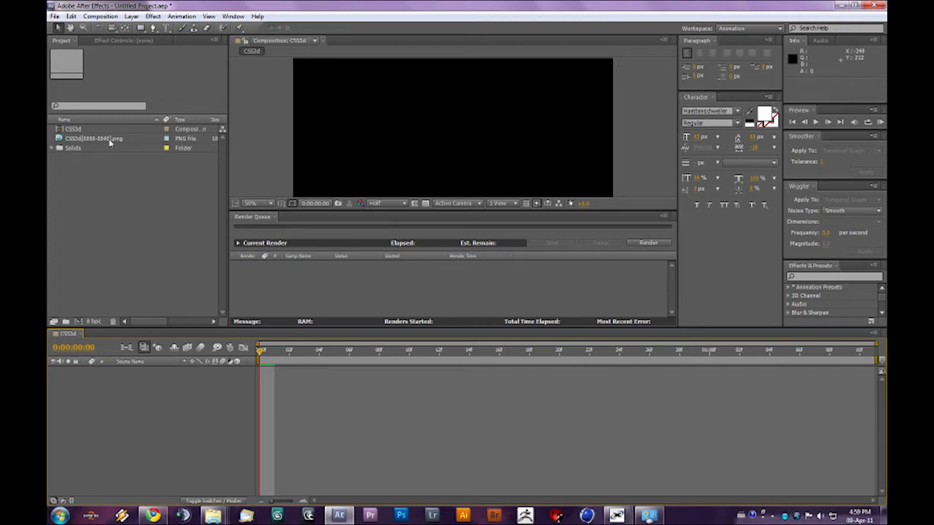
- Start importing a footage file and browse to the YT Tut folder
right_click(71, 181)
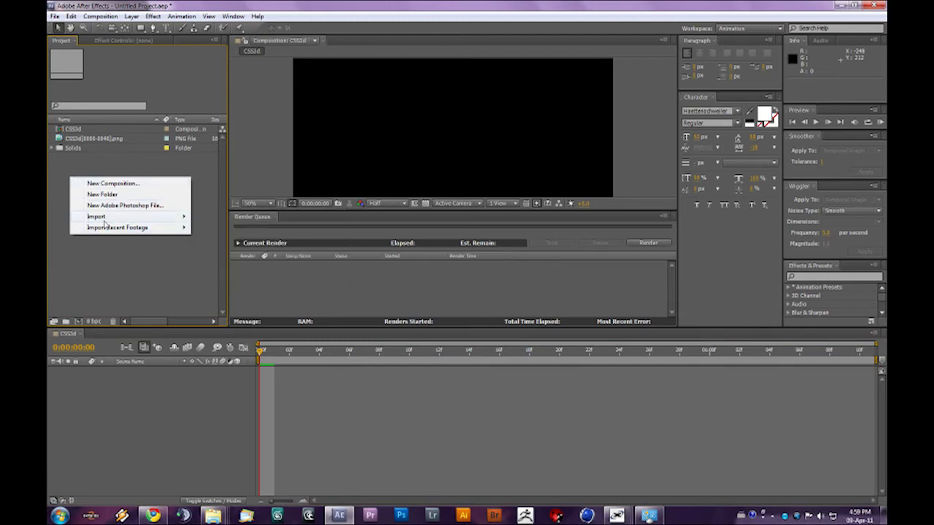
mouse_move(106, 220)
click(210, 217)
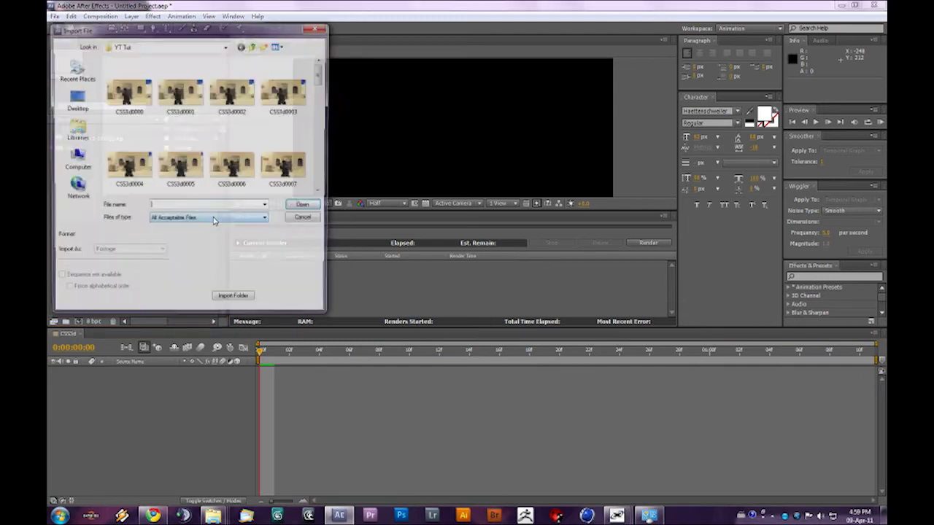
click(254, 45)
double_click(175, 150)
- Import the CSS3d frames as footage with PNG Sequence enabled, starting from CSS3d0000
click(126, 93)
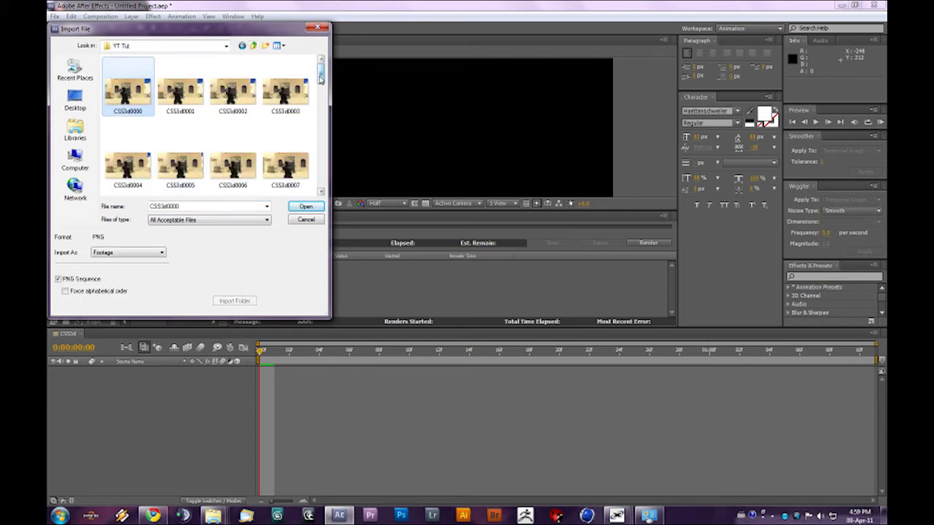
drag(321, 75, 319, 114)
click(233, 89)
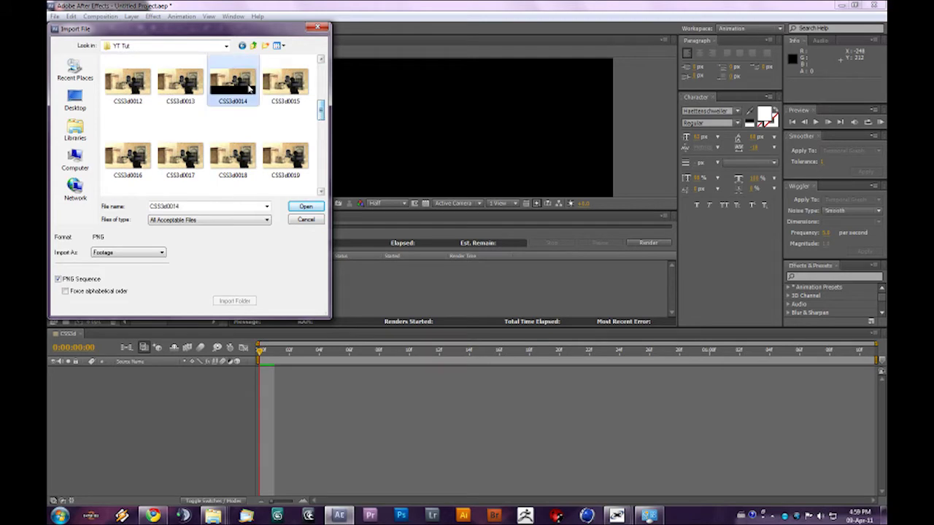
click(317, 114)
scroll(318, 111, up, 1)
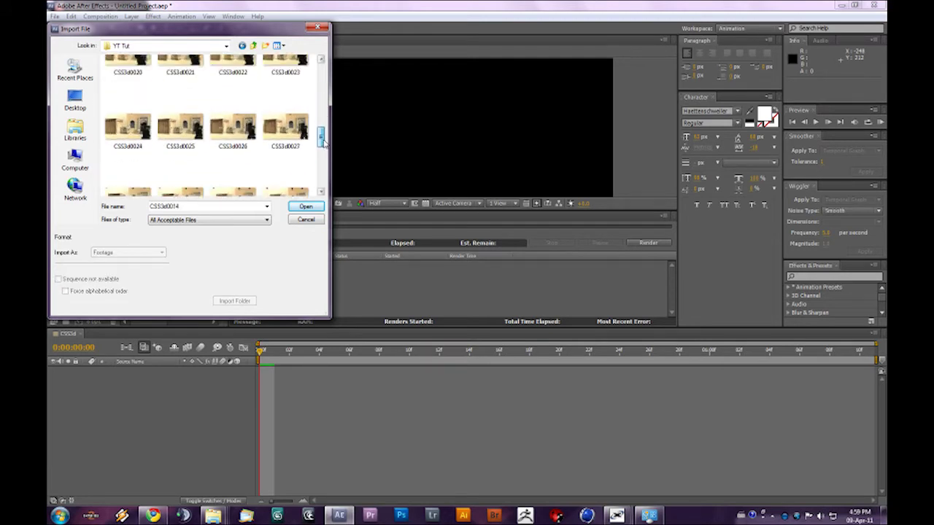
scroll(315, 107, up, 4)
click(128, 91)
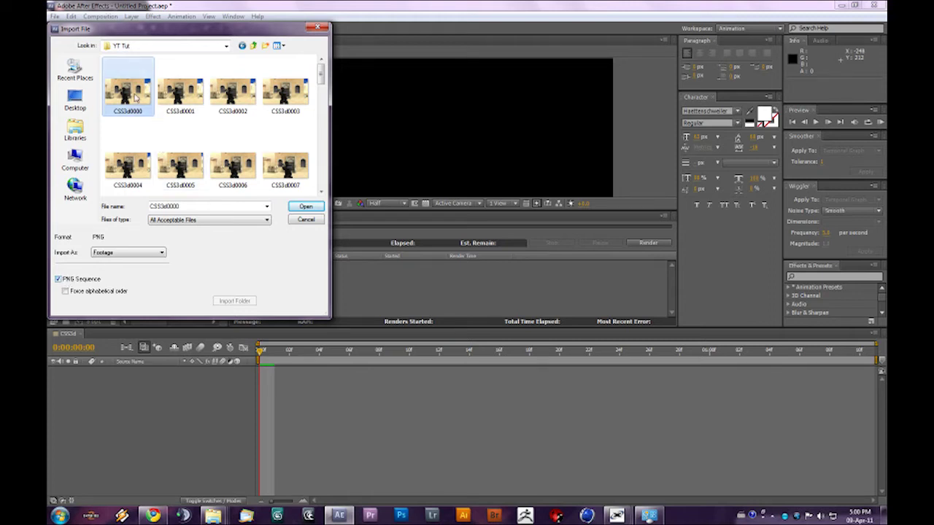
click(306, 206)
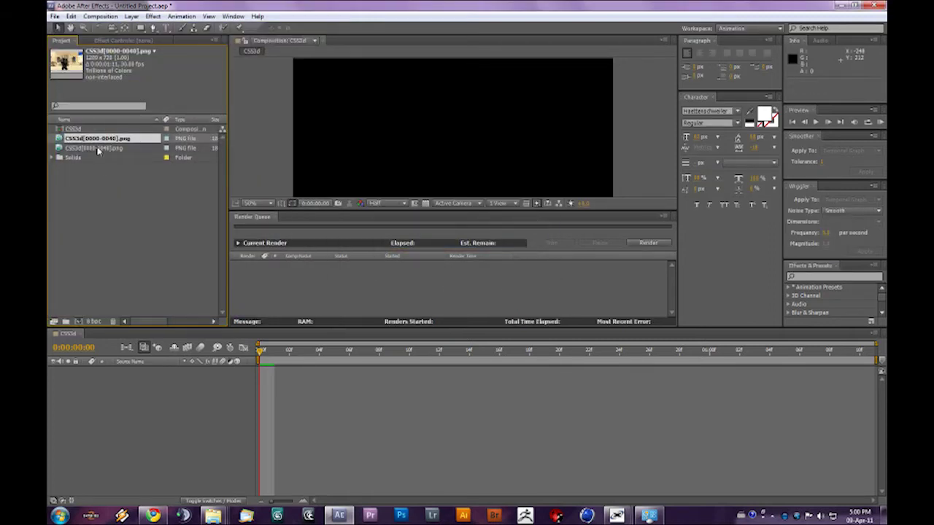
- Delete the duplicate CSS3d[0000-0040].png footage and create a new composition from the remaining sequence
click(98, 149)
key(Delete)
click(89, 142)
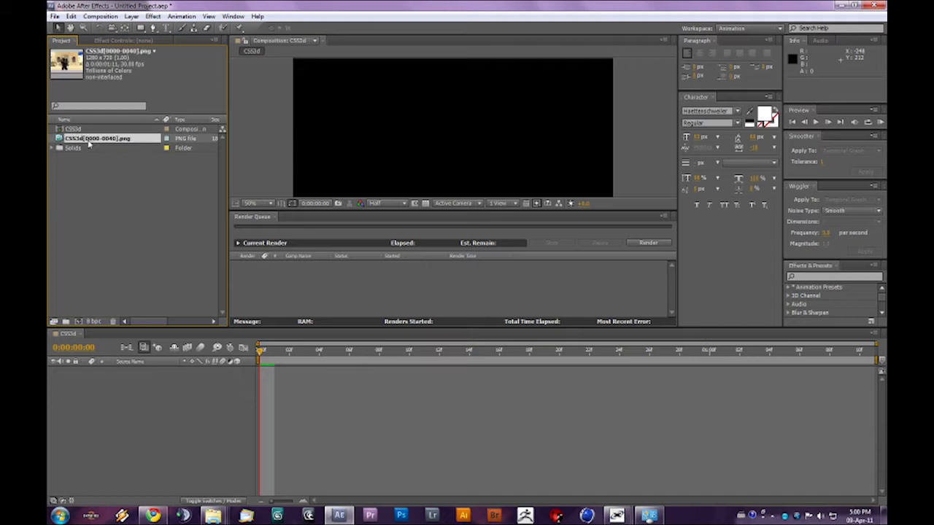
drag(93, 144, 81, 324)
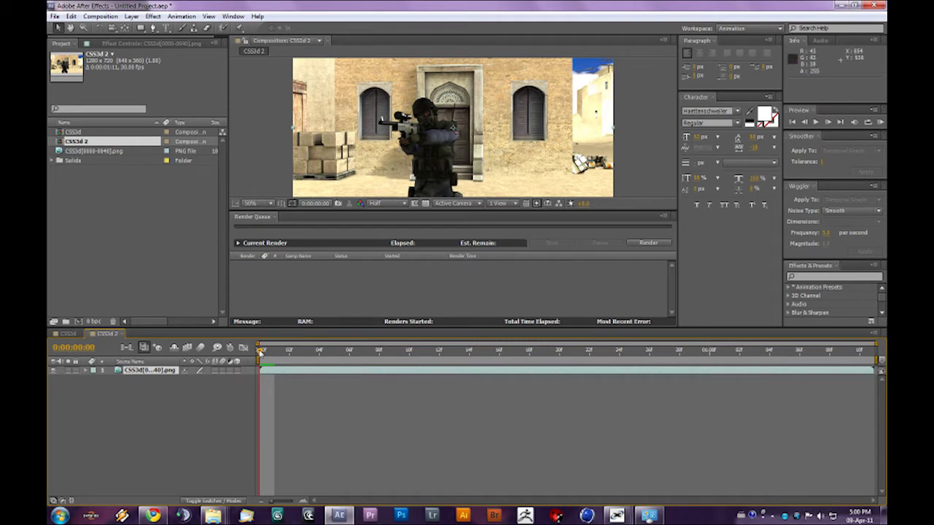
- Scrub through the new composition to review the soldier animation up to frame 23
drag(260, 354, 380, 352)
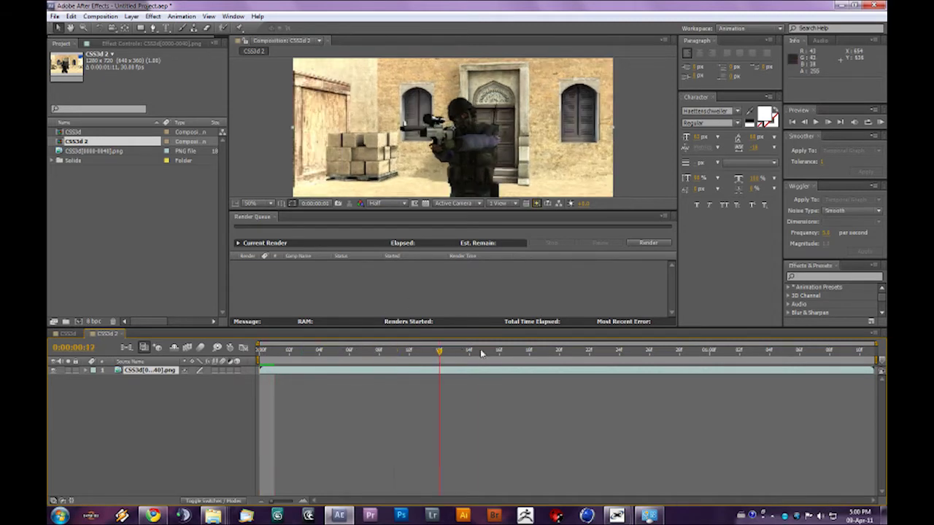
drag(480, 354, 606, 354)
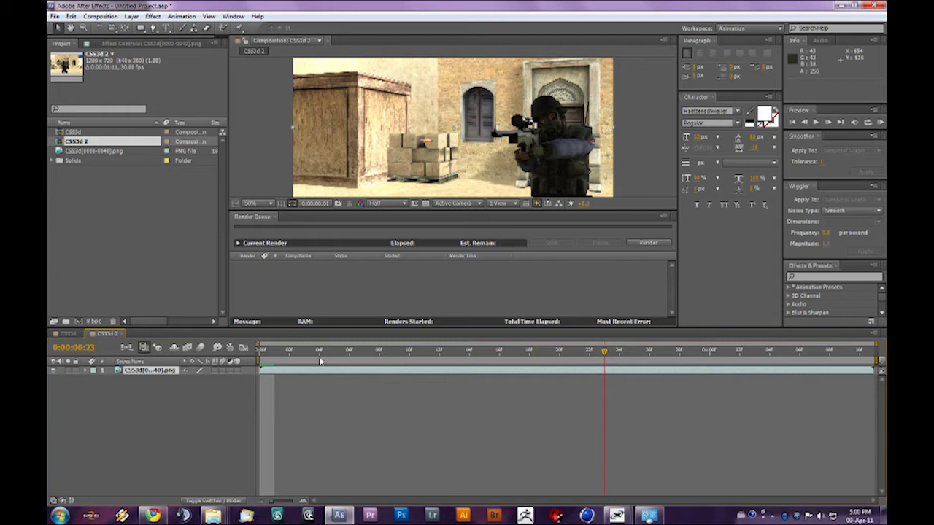
click(276, 355)
drag(276, 354, 278, 354)
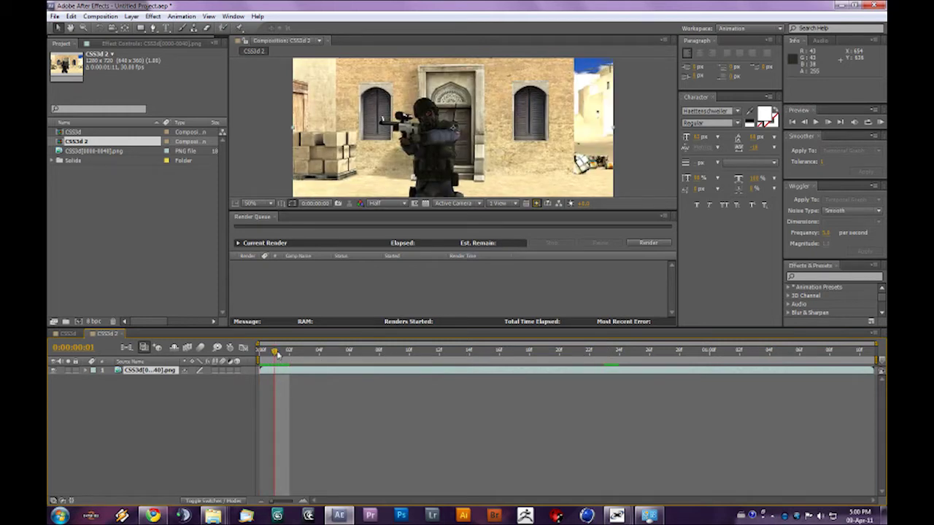
drag(368, 354, 604, 356)
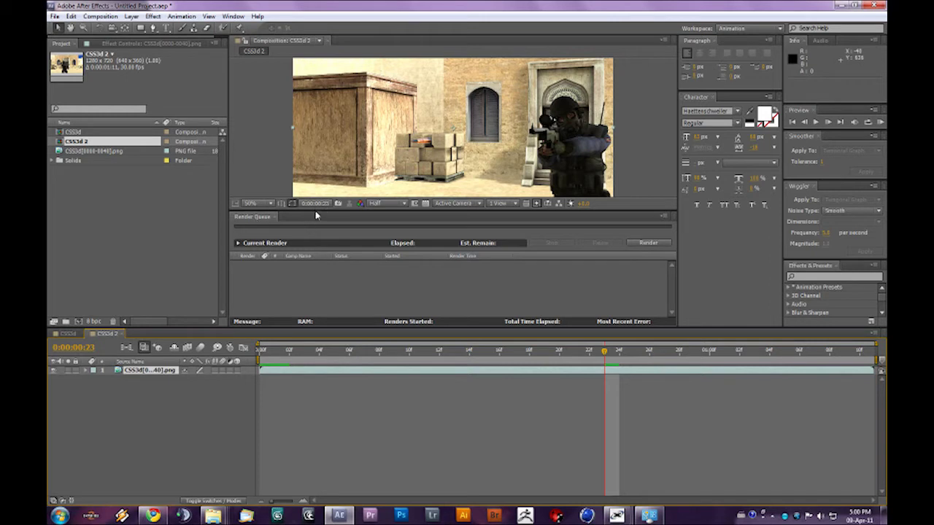
- Close the render queue to enlarge the composition view and magnify it to 100%
drag(317, 210, 314, 246)
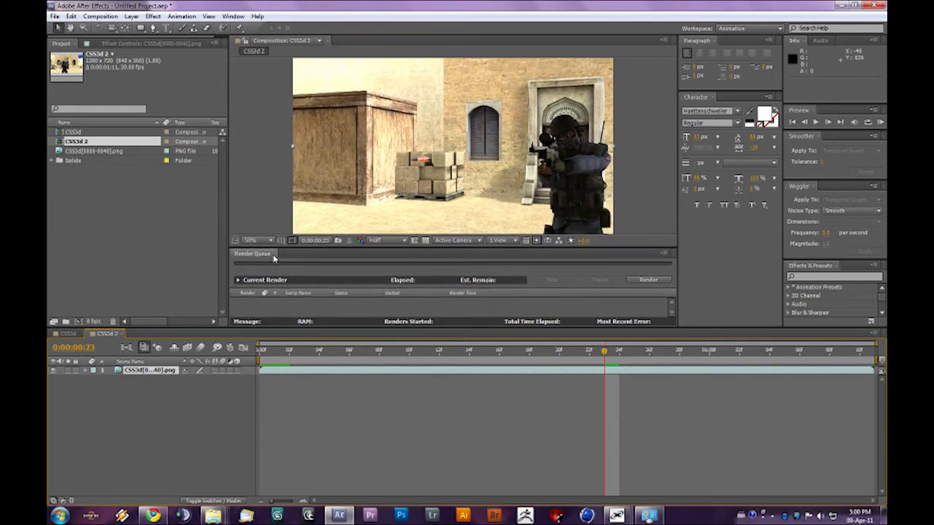
click(276, 254)
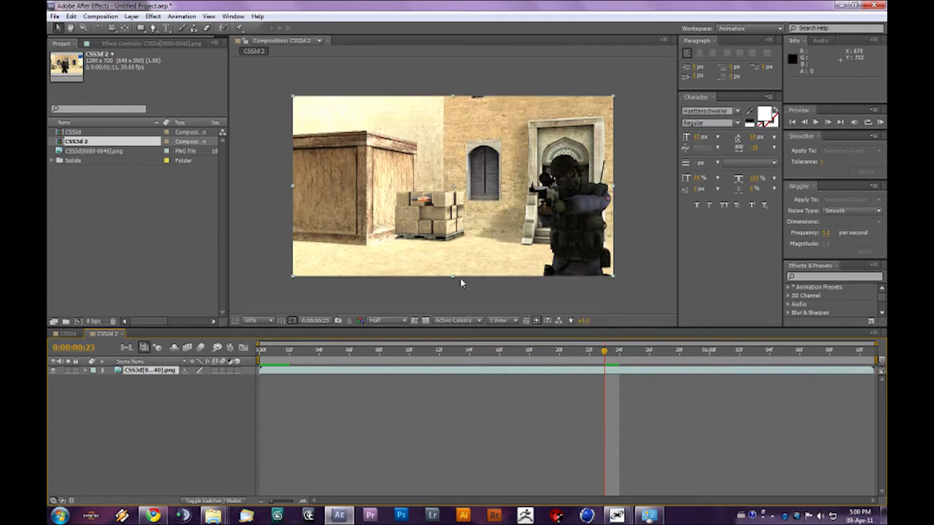
key(period)
- Set the current time to 0:00:00:09 while viewing the soldier's rifle at 100%
drag(604, 355, 271, 352)
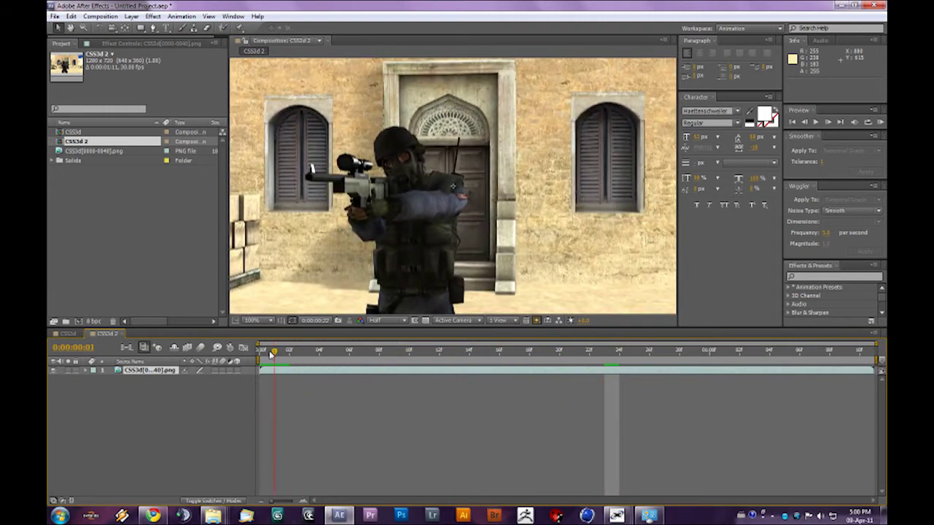
scroll(352, 255, down, 4)
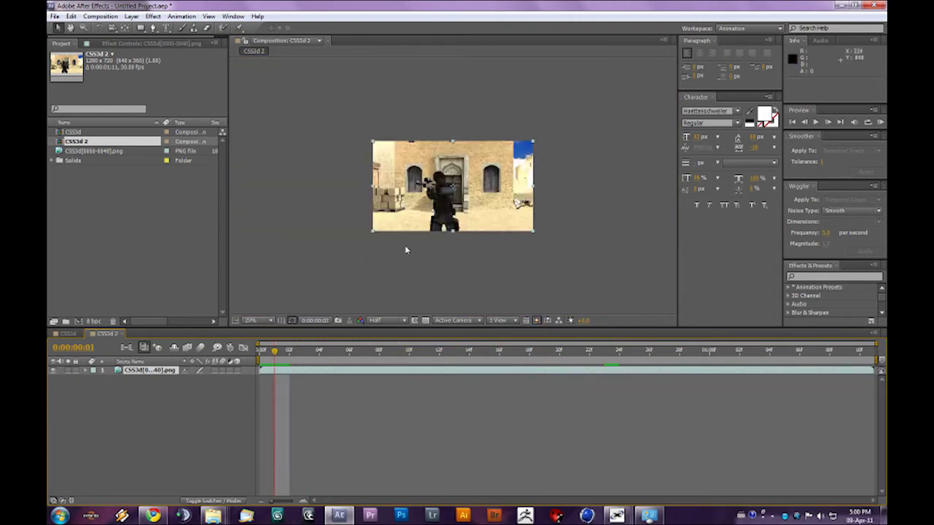
scroll(405, 246, up, 2)
scroll(367, 188, up, 2)
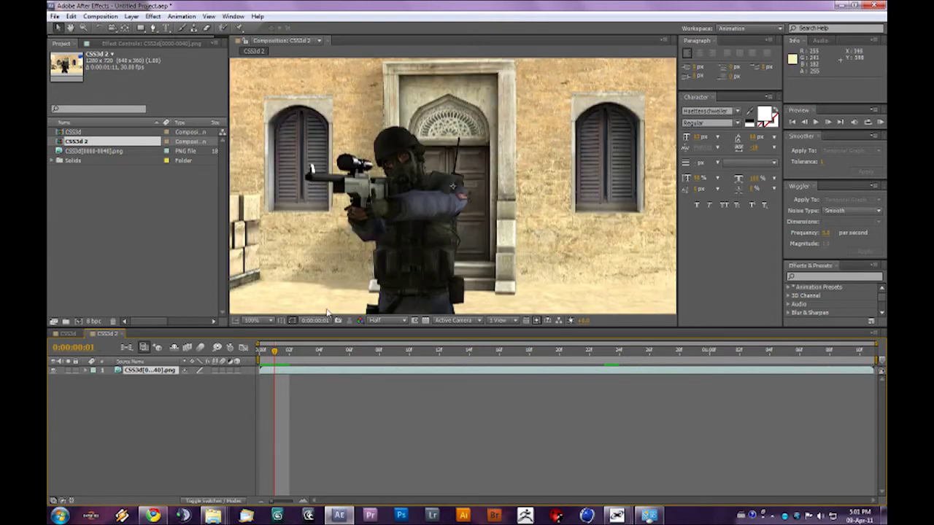
drag(275, 353, 379, 353)
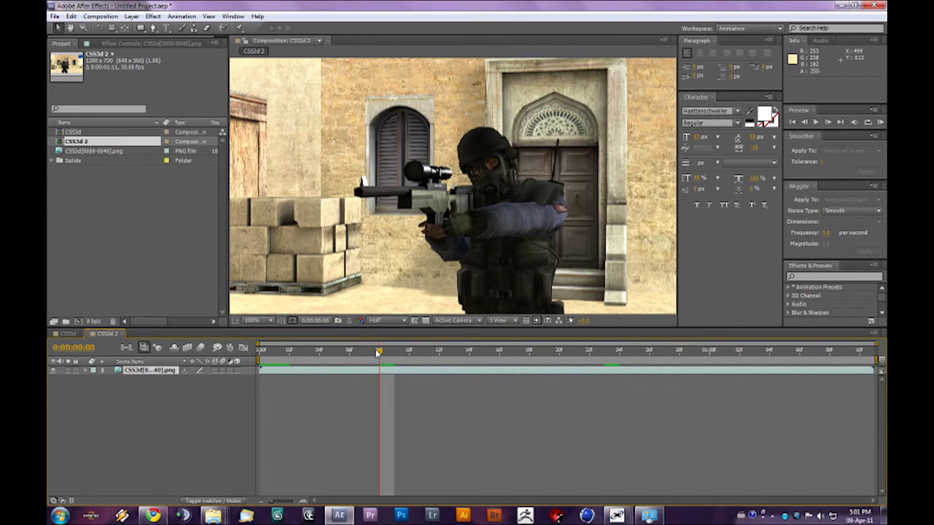
mouse_move(378, 353)
mouse_down()
mouse_move(288, 356)
mouse_move(394, 357)
mouse_up()
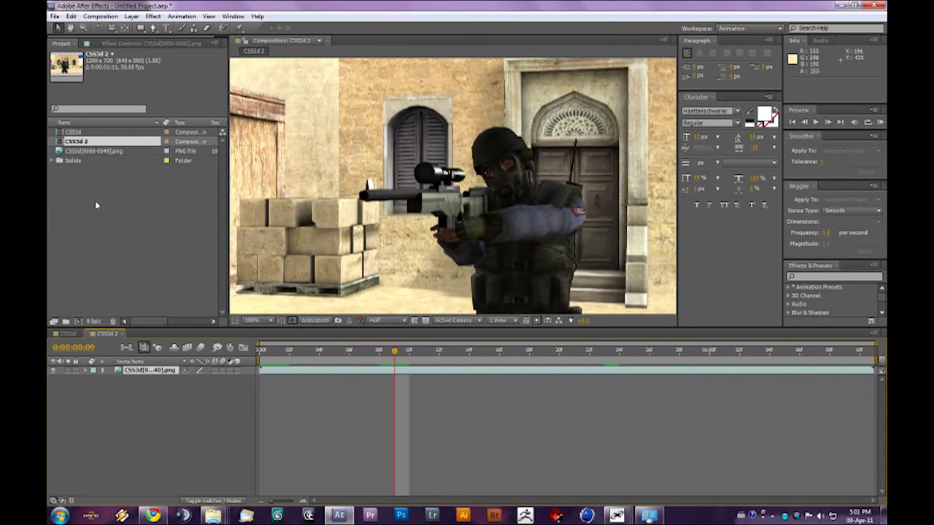
- Start importing another footage file and open the Video FX folder on the Desktop
right_click(68, 229)
mouse_move(124, 270)
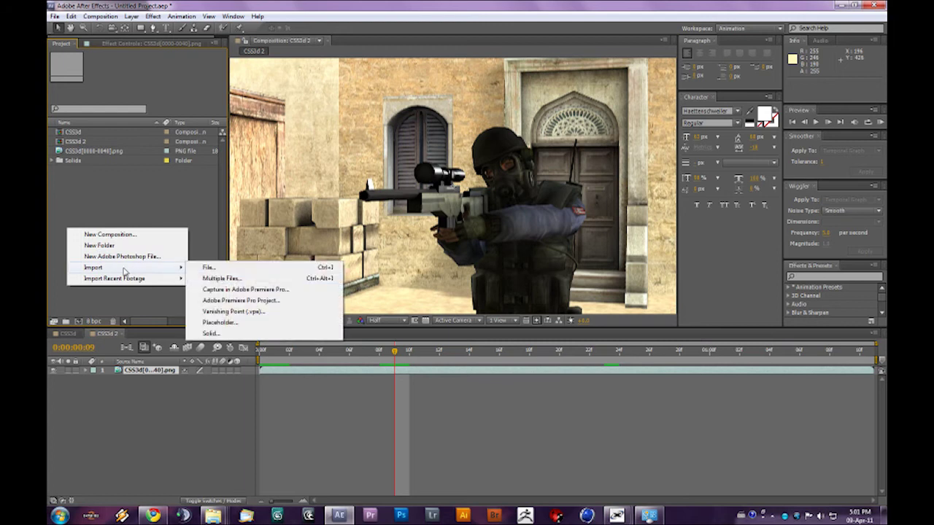
click(212, 268)
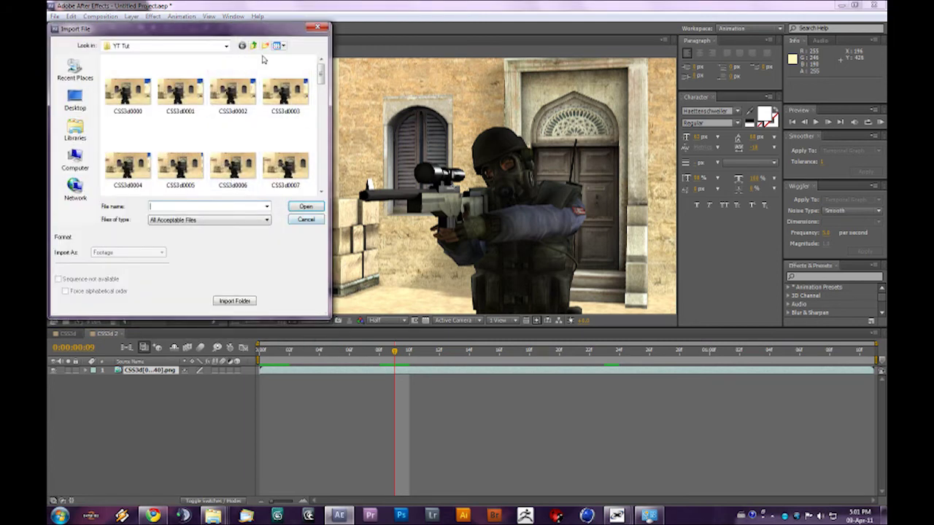
click(254, 46)
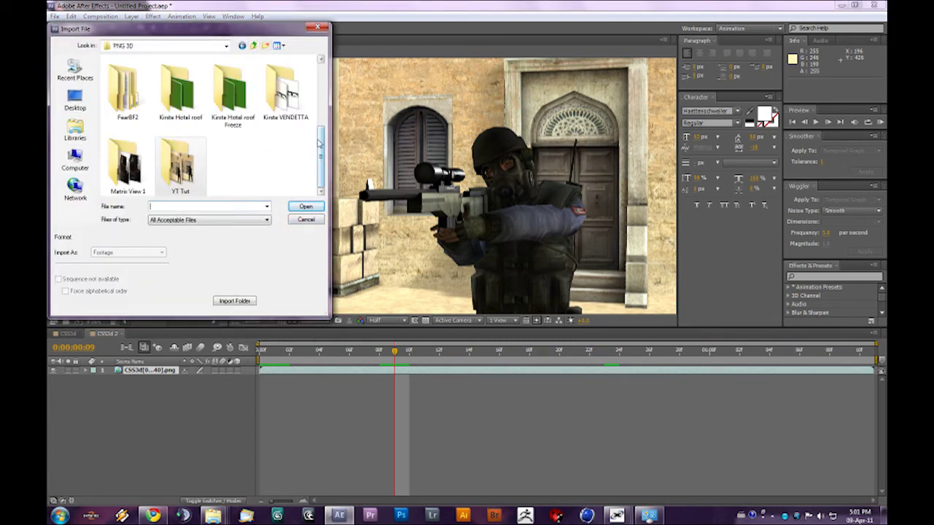
click(254, 45)
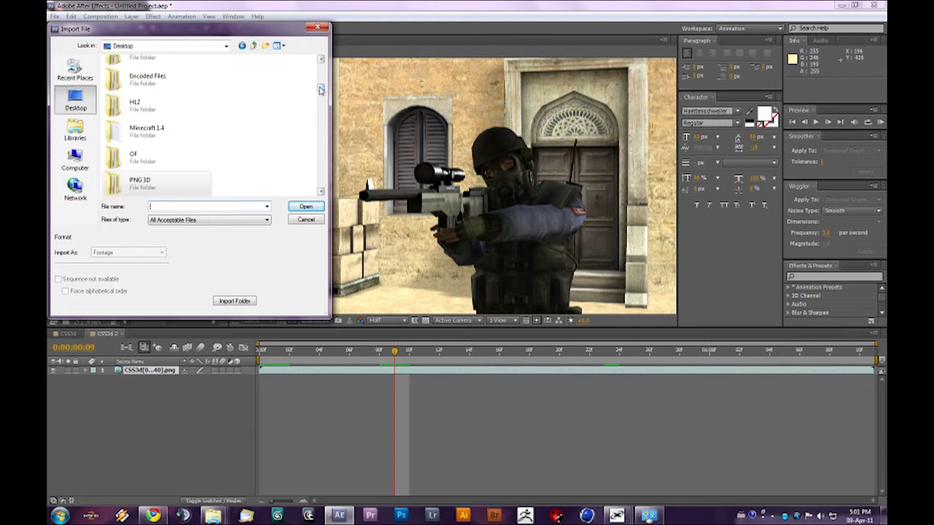
mouse_move(321, 89)
mouse_down()
mouse_move(322, 149)
mouse_move(322, 98)
mouse_up()
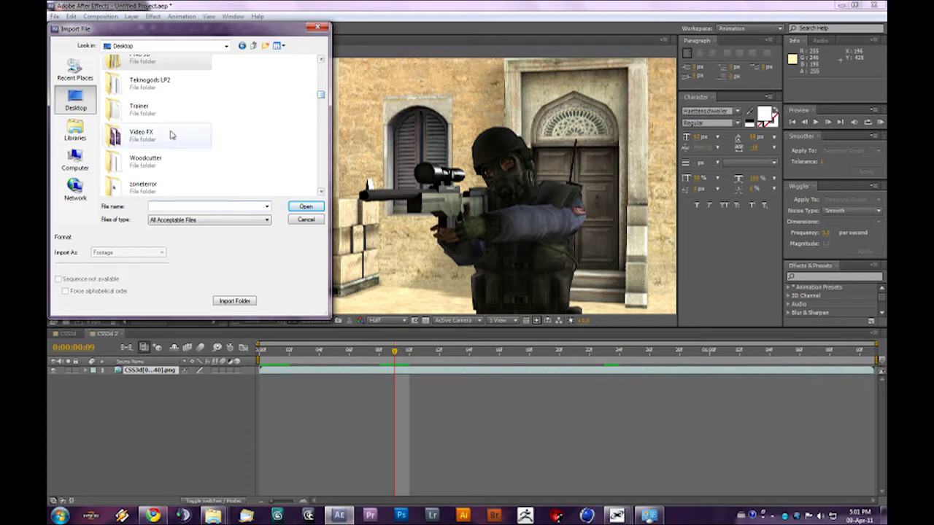
drag(211, 31, 257, 18)
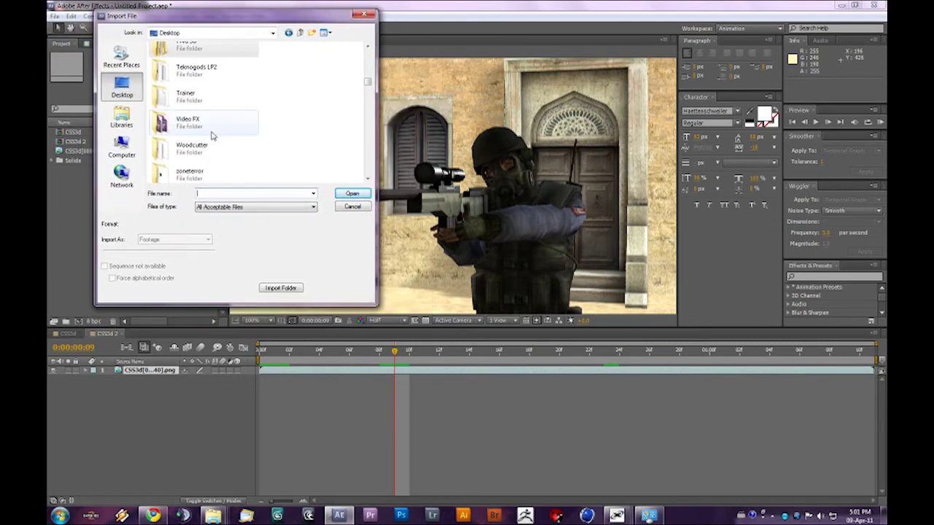
double_click(192, 126)
scroll(190, 146, down, 2)
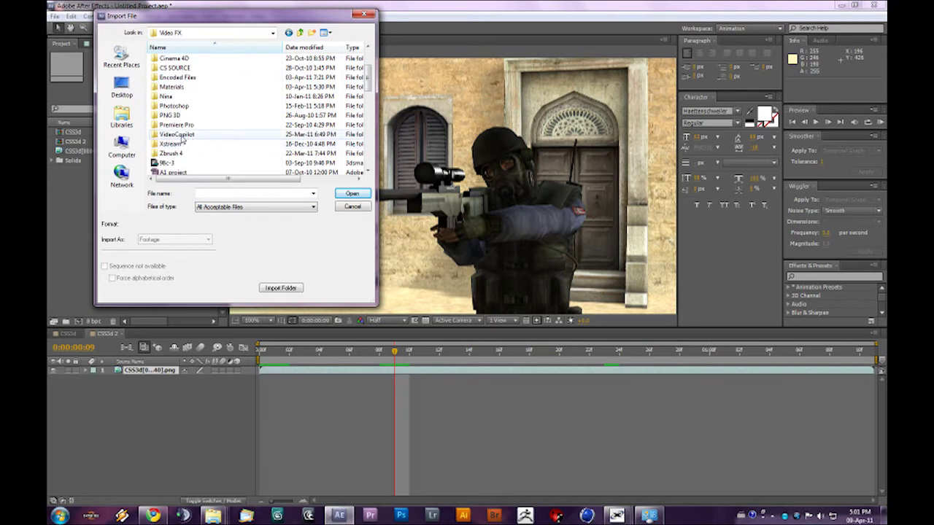
double_click(178, 135)
key(BackSpace)
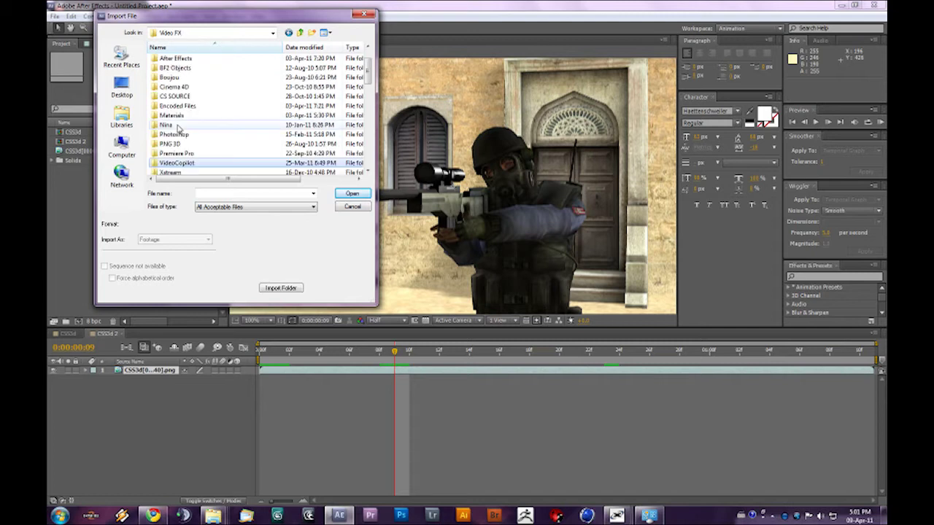
scroll(186, 124, up, 3)
scroll(186, 120, down, 2)
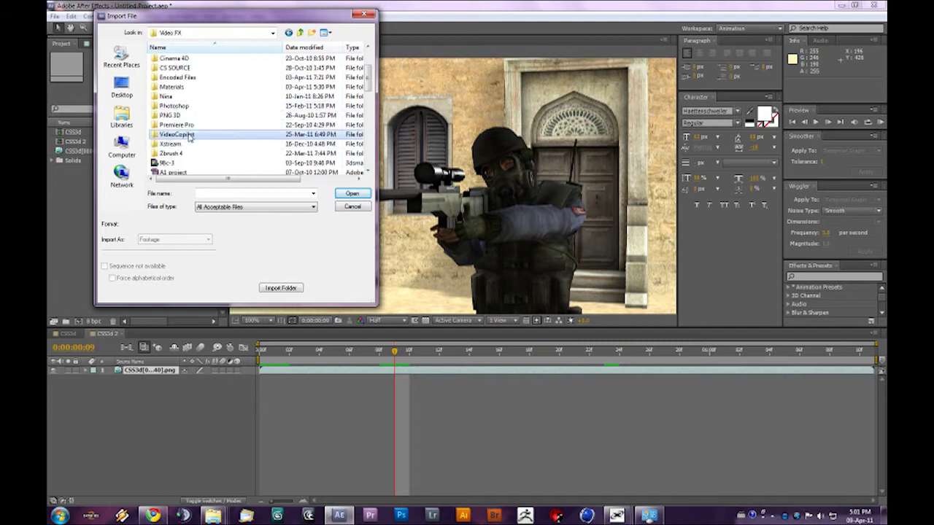
scroll(182, 102, up, 2)
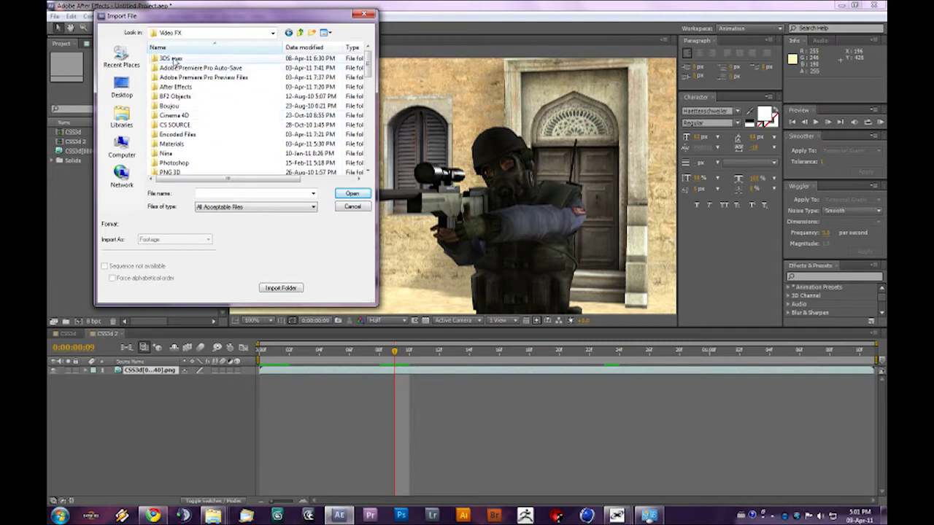
- Browse from the 3DS max folder through The bullet, Project Files and Bullet Project to the Shot 0001 folder
double_click(171, 59)
scroll(178, 131, down, 3)
double_click(178, 136)
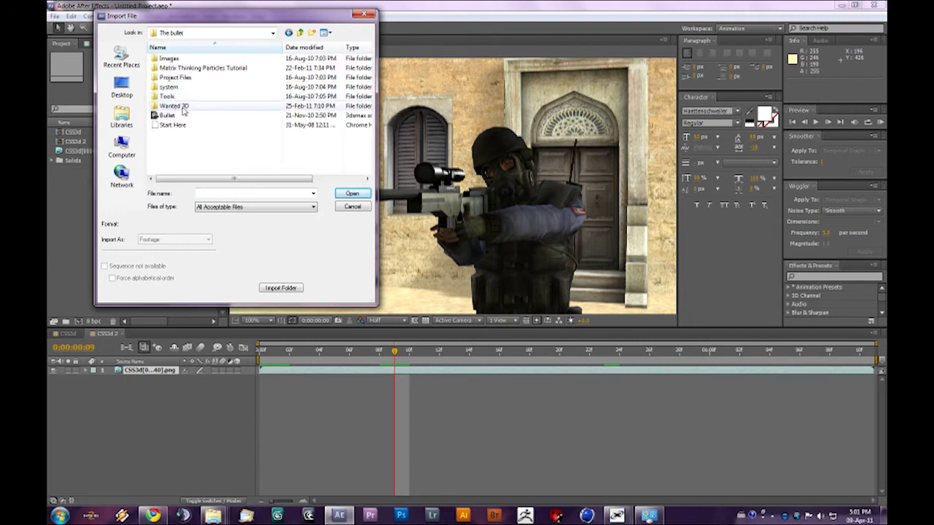
double_click(178, 77)
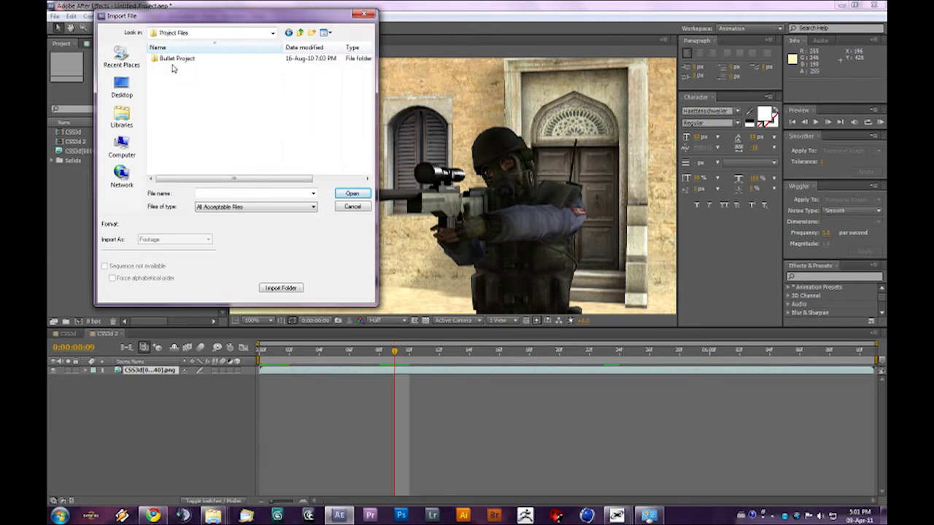
double_click(173, 60)
double_click(175, 59)
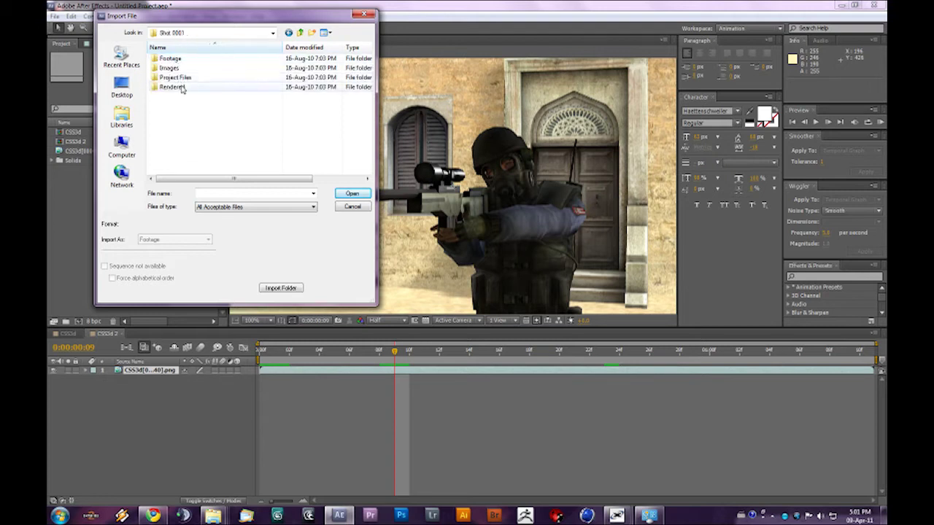
- Import Muzzle Flash_1 and Smoke from the Proxies folder inside Rendered and 2D
double_click(181, 86)
double_click(172, 59)
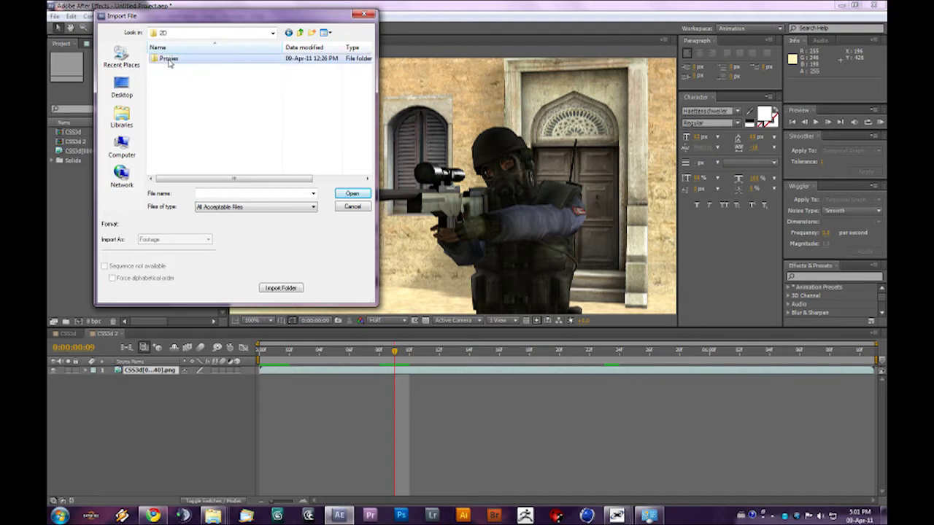
double_click(172, 60)
click(238, 83)
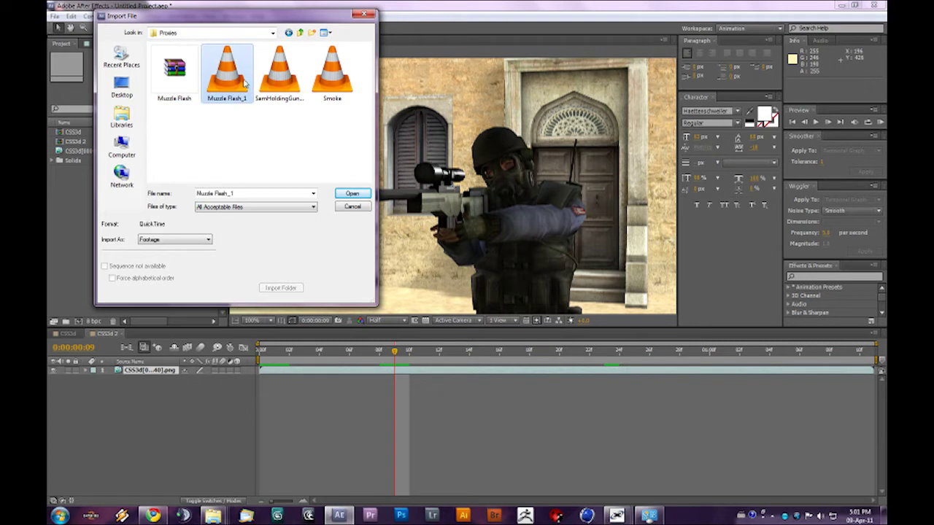
ctrl+click(335, 86)
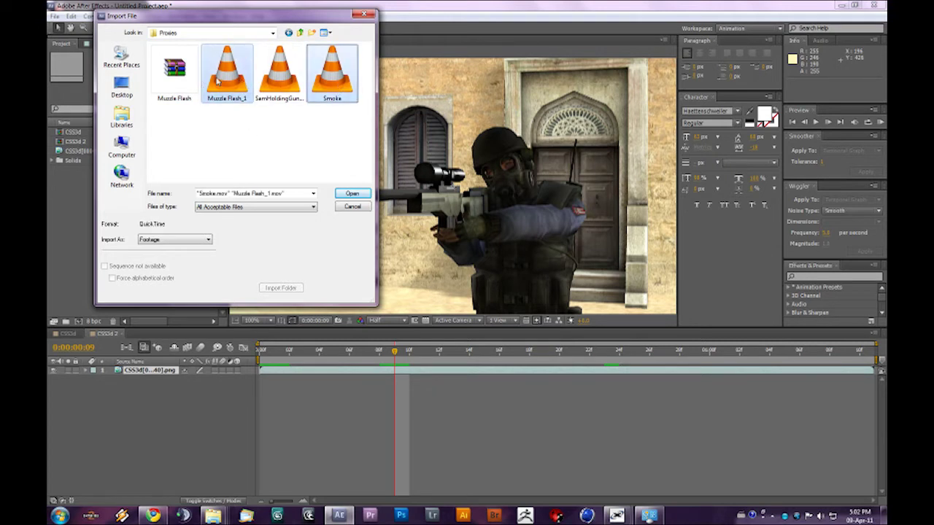
click(352, 193)
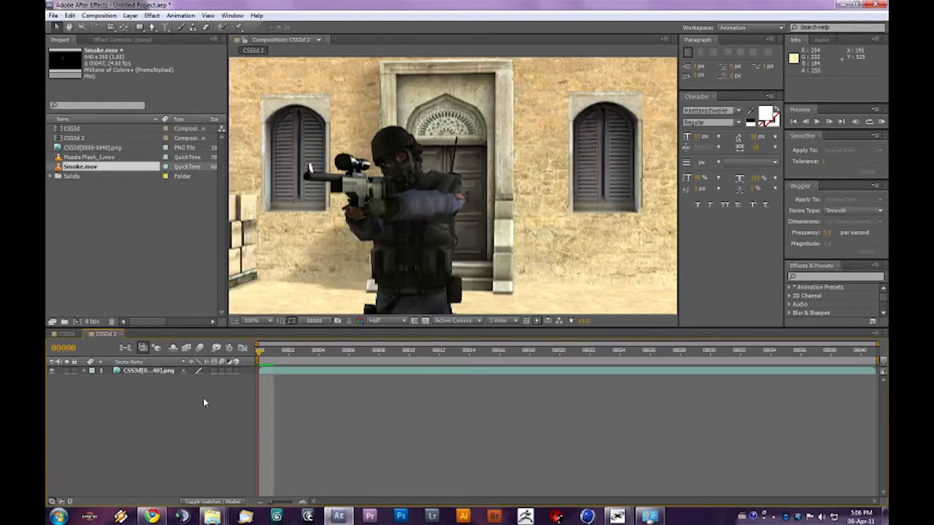
- Add Smoke.mov and Muzzle Flash_1.mov as layers above the soldier sequence, with the muzzle flash on top
drag(73, 168, 115, 371)
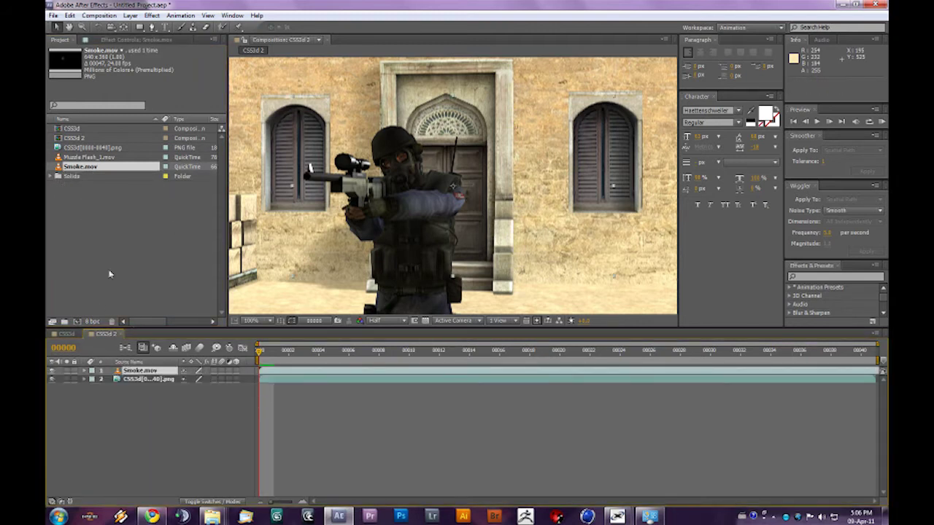
drag(75, 159, 146, 372)
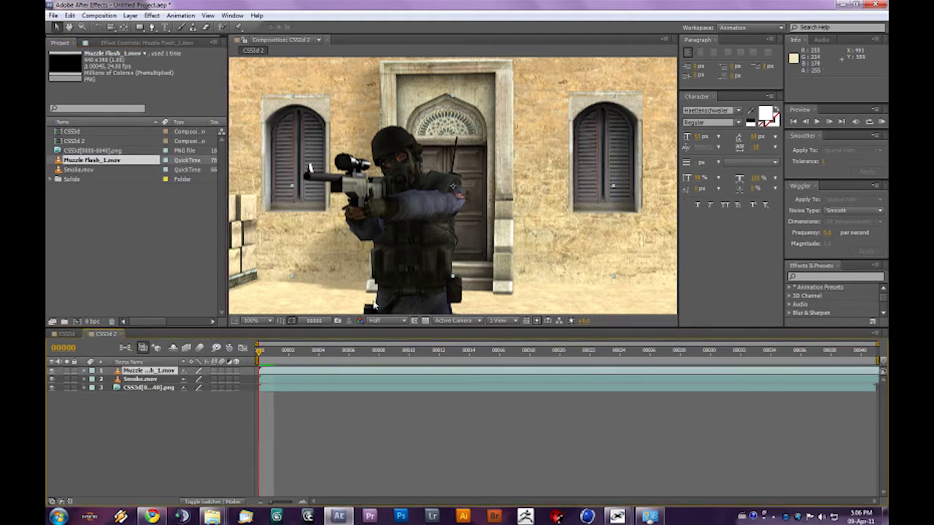
- Shift the muzzle flash and smoke layers together so they start at frame 13, and set the current time to frame 16
drag(259, 351, 334, 350)
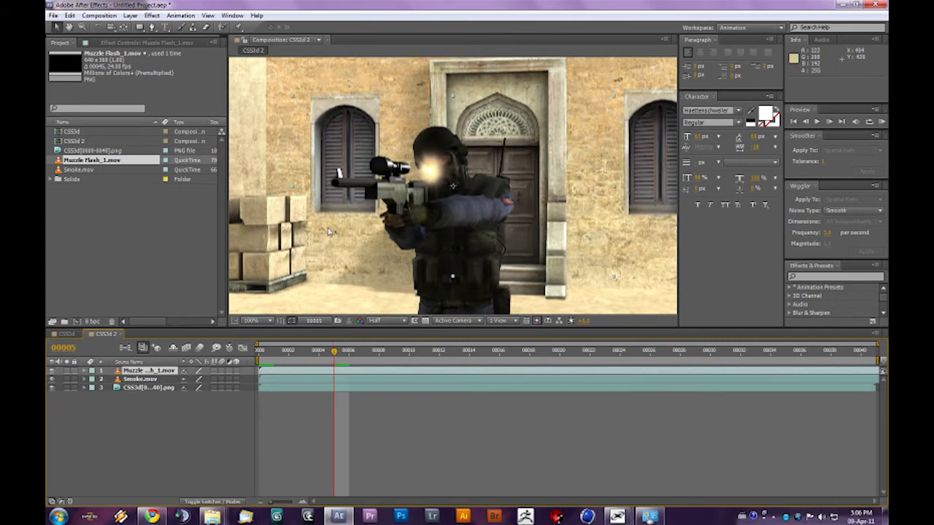
drag(337, 355, 500, 355)
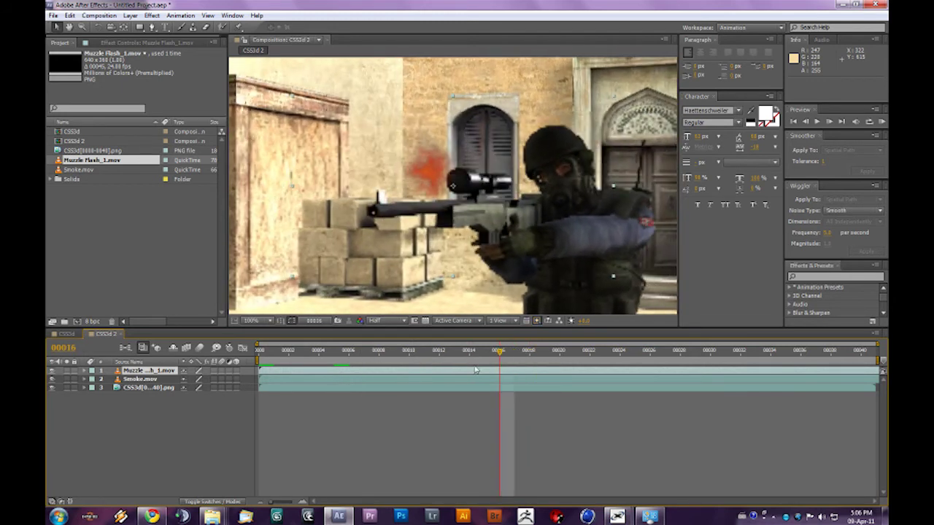
drag(420, 371, 659, 373)
shift+click(433, 379)
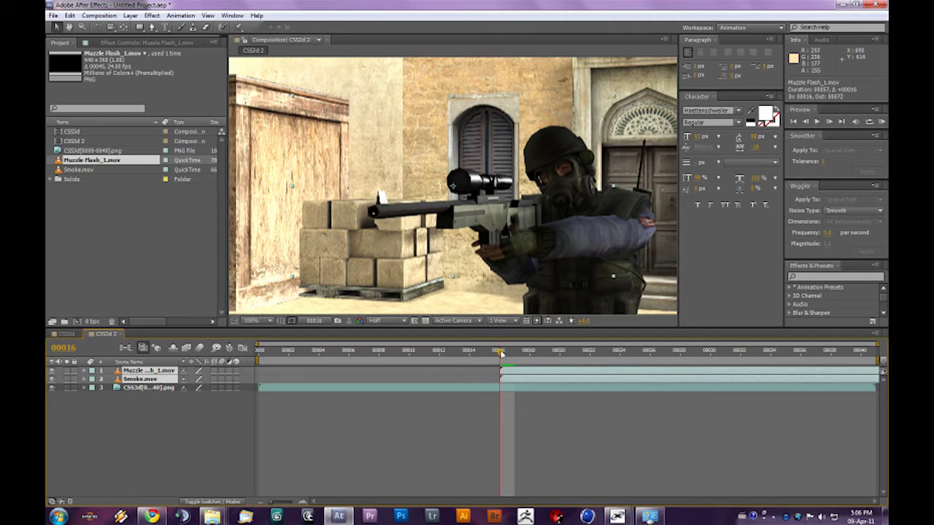
drag(501, 353, 488, 376)
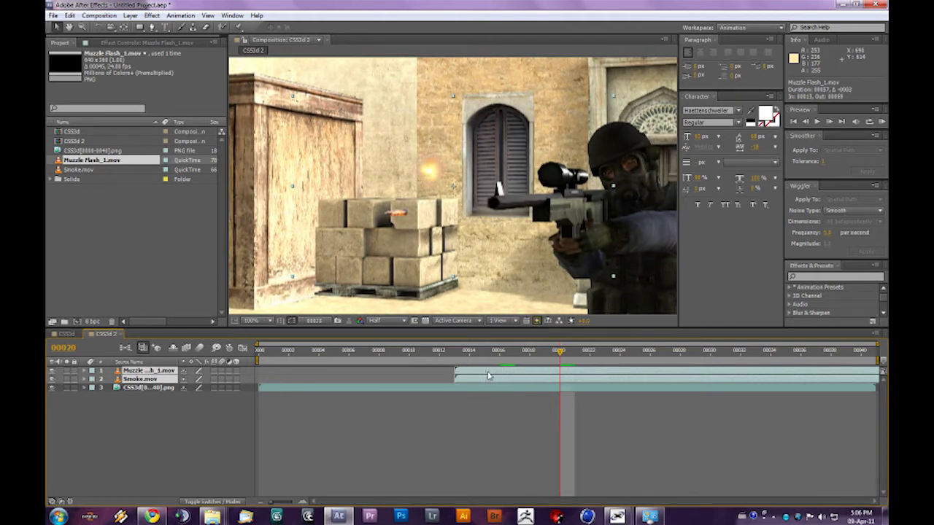
drag(560, 354, 499, 359)
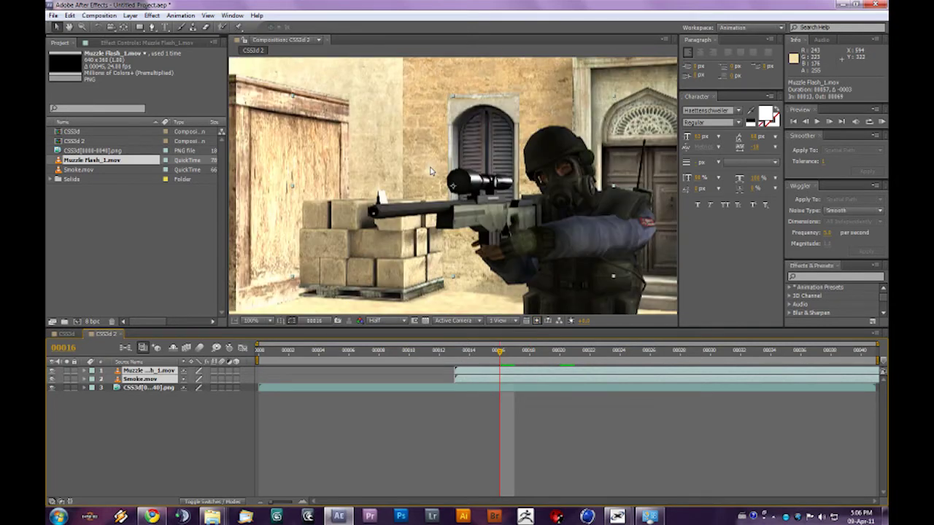
- Scale the muzzle flash layer down to about 31% by 33% and place its flash at the tip of the rifle barrel
shift+click(137, 372)
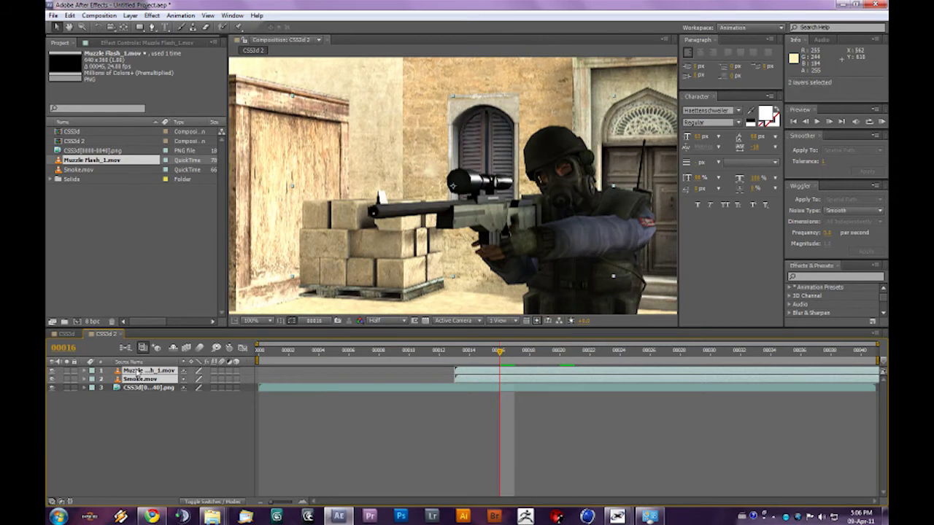
click(171, 449)
click(150, 371)
click(151, 380)
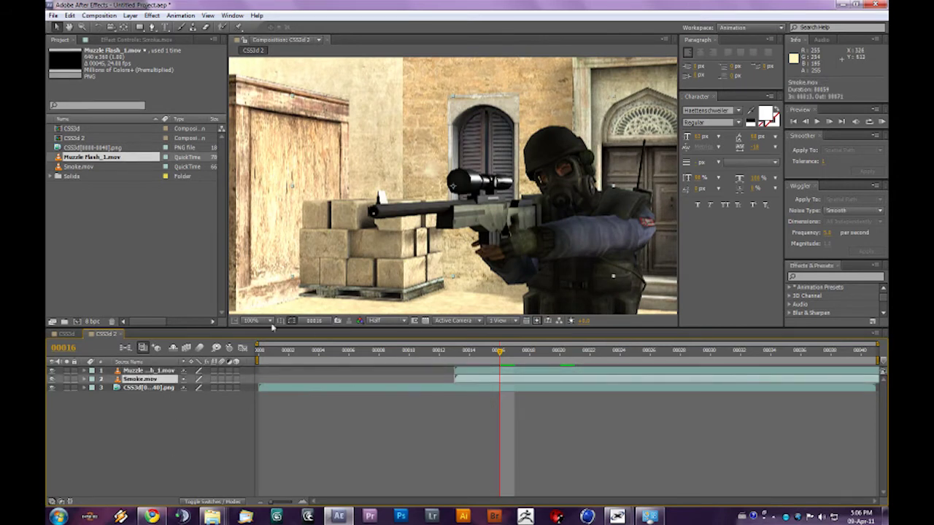
click(169, 371)
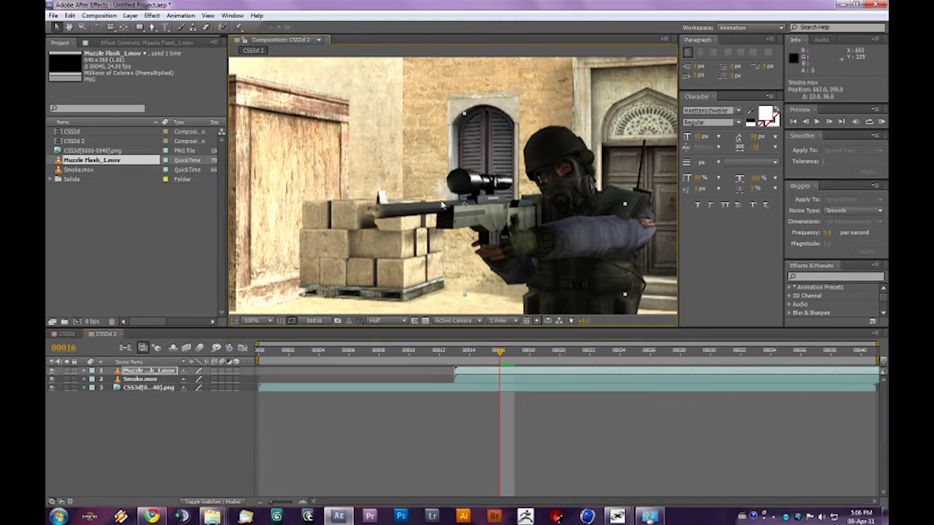
click(150, 379)
click(155, 371)
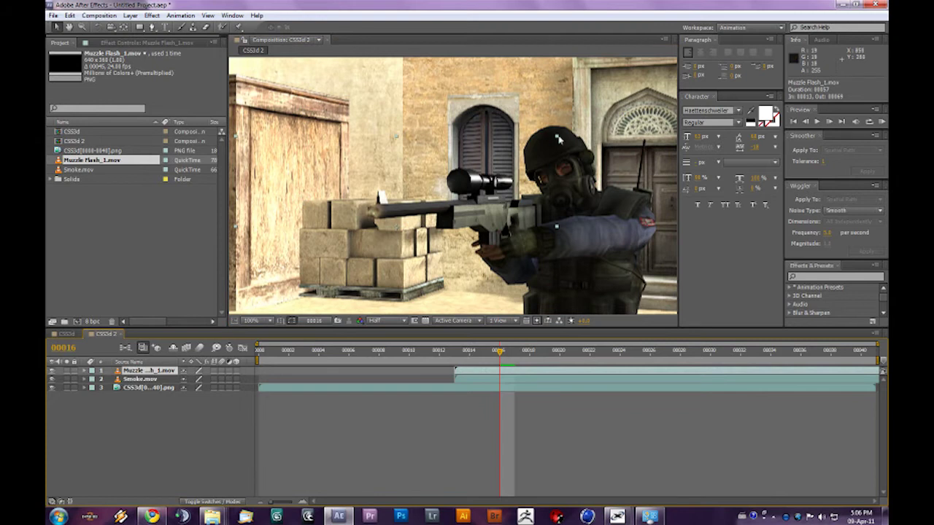
drag(556, 139, 480, 202)
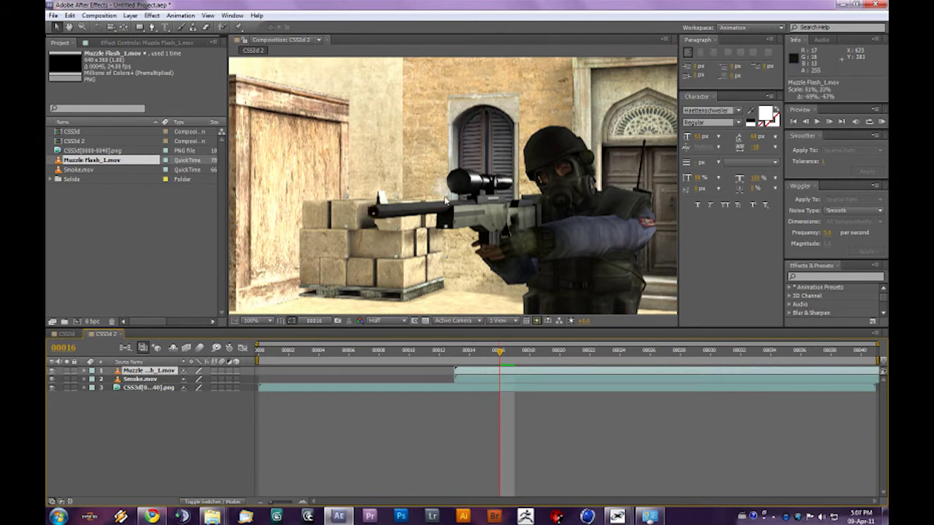
drag(407, 235, 375, 214)
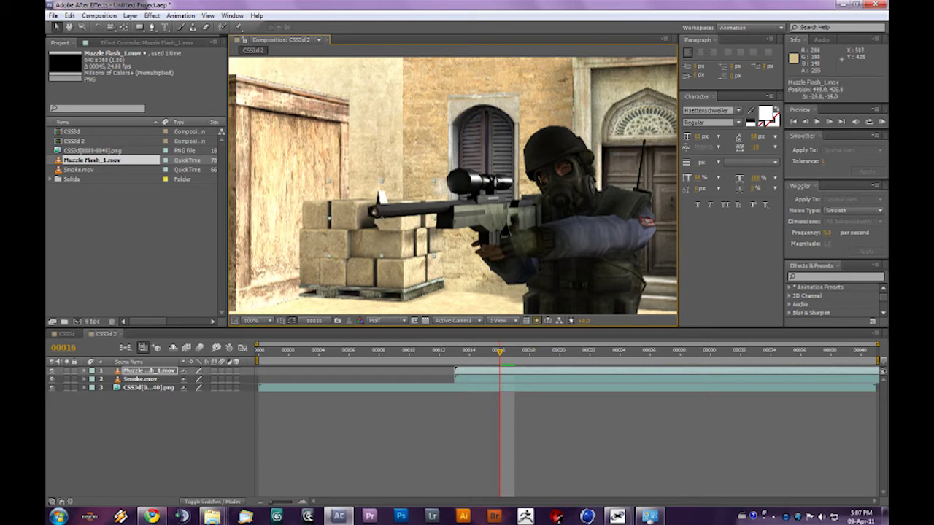
- Scale the smoke layer down to about 36% by 33% and align it with the rifle's barrel tip
click(149, 380)
drag(461, 188, 365, 219)
drag(557, 136, 460, 187)
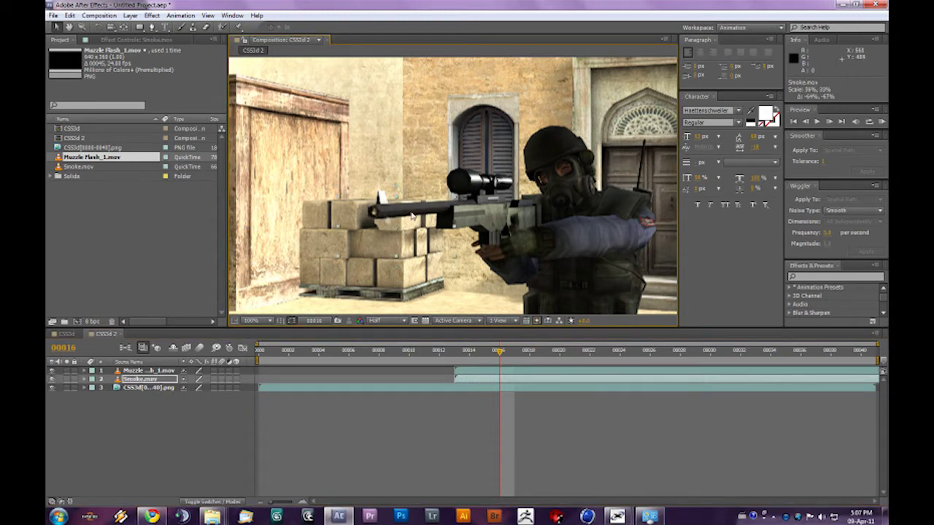
drag(385, 218, 376, 211)
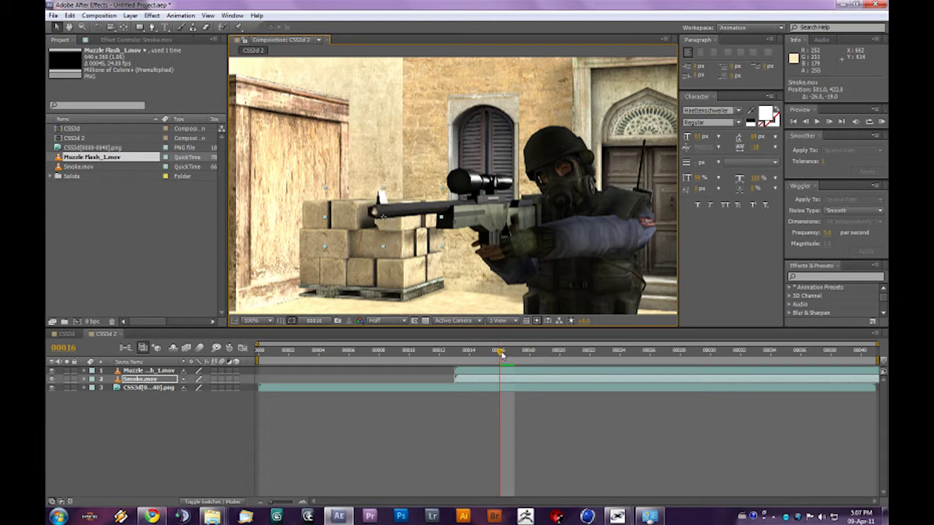
- Enable Position keyframing at frame 16 for both the muzzle flash and smoke layers
mouse_move(502, 354)
mouse_down()
mouse_move(536, 356)
mouse_move(500, 358)
mouse_up()
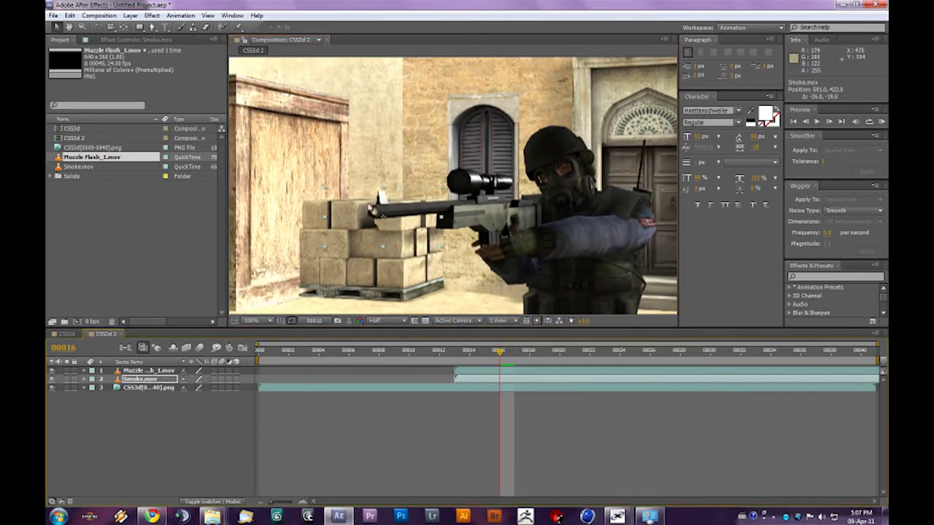
click(145, 372)
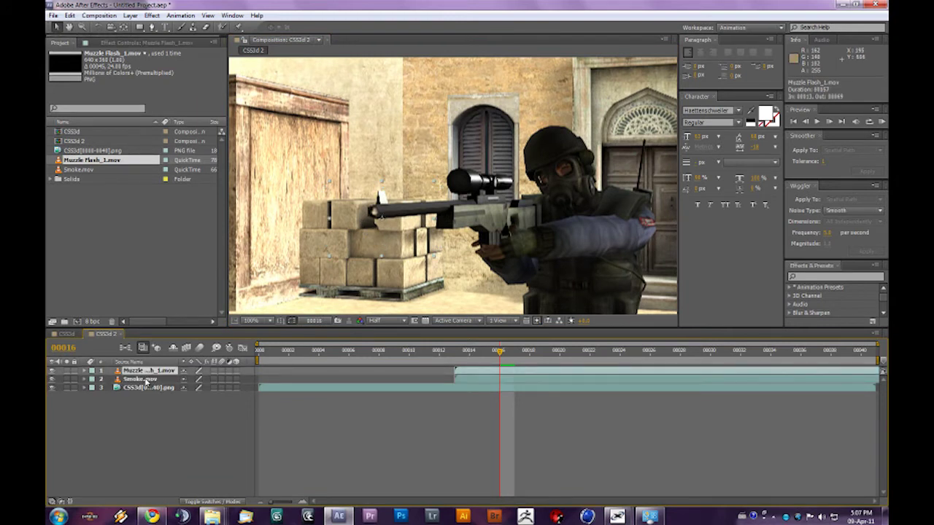
shift+click(146, 380)
key(p)
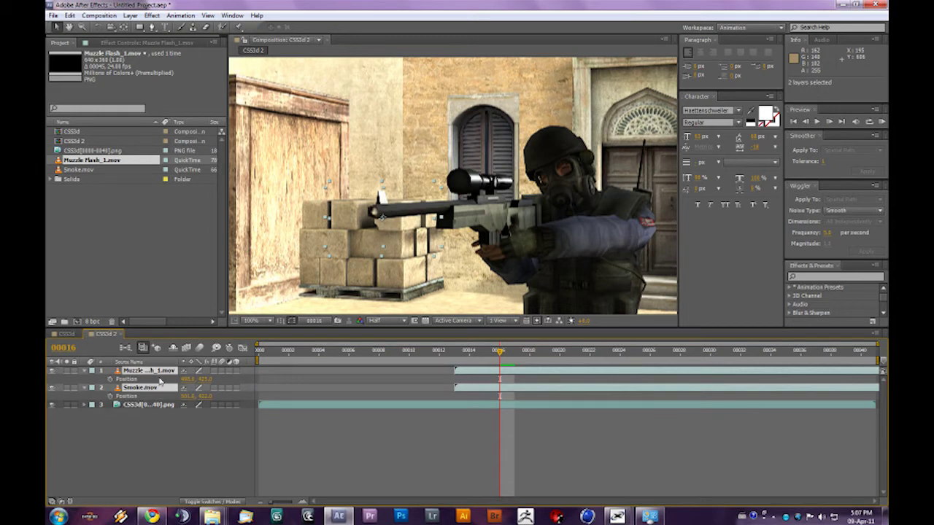
click(109, 379)
click(109, 396)
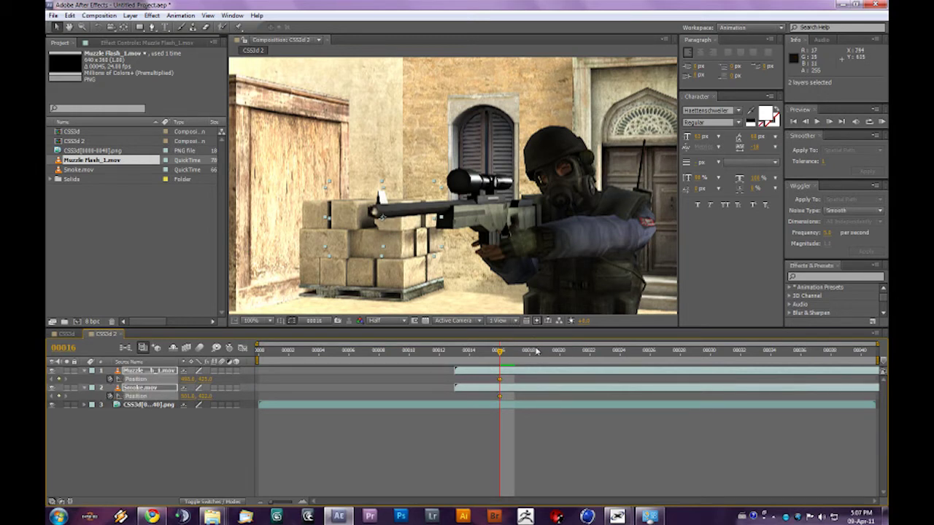
- Keyframe the position of both effect layers frame by frame from 17 to 20 so they follow the moving barrel tip
click(829, 124)
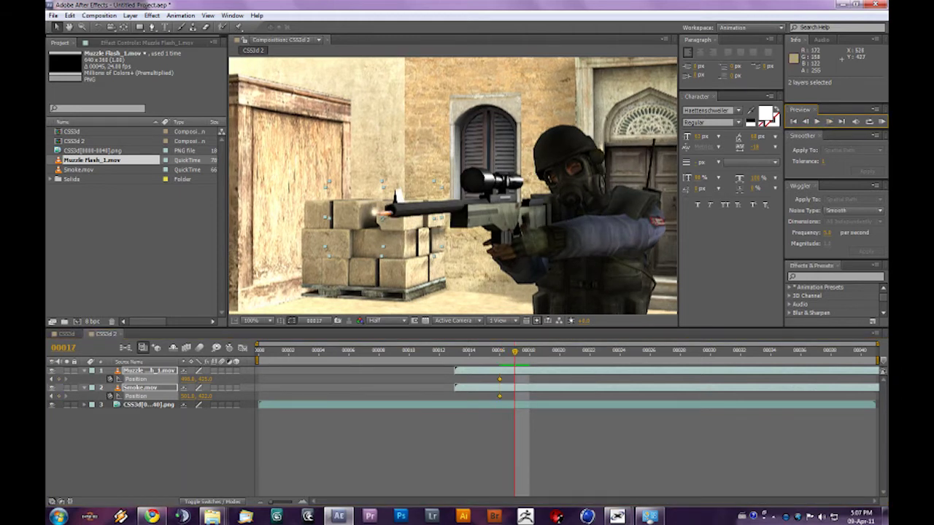
drag(388, 213, 397, 213)
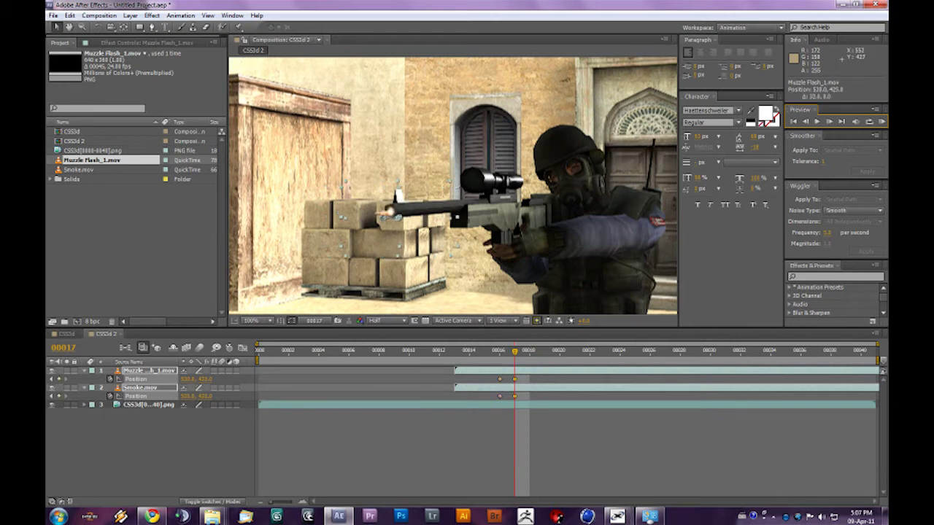
click(827, 123)
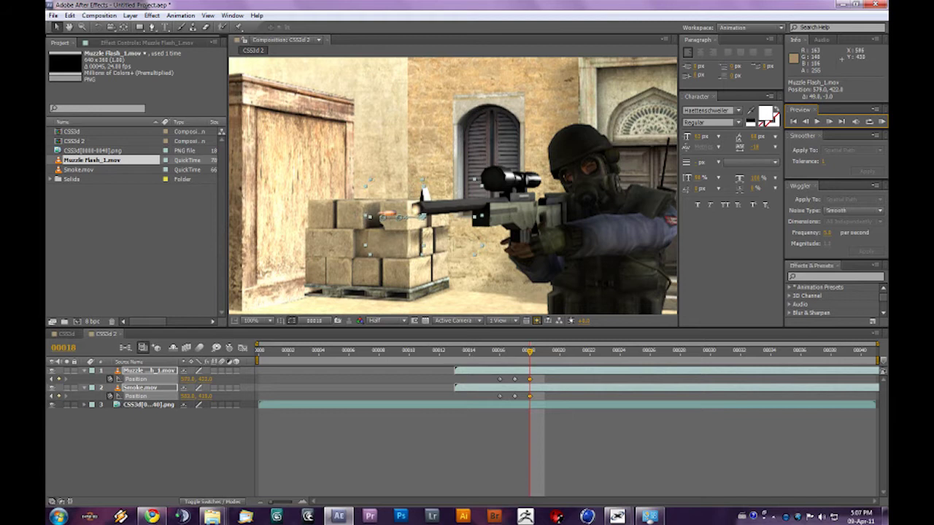
drag(419, 211, 418, 213)
click(829, 122)
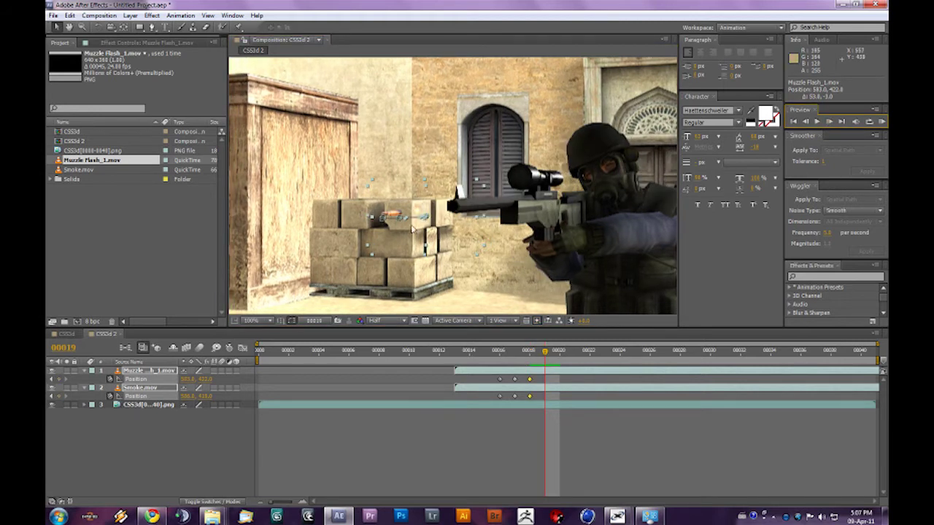
click(829, 122)
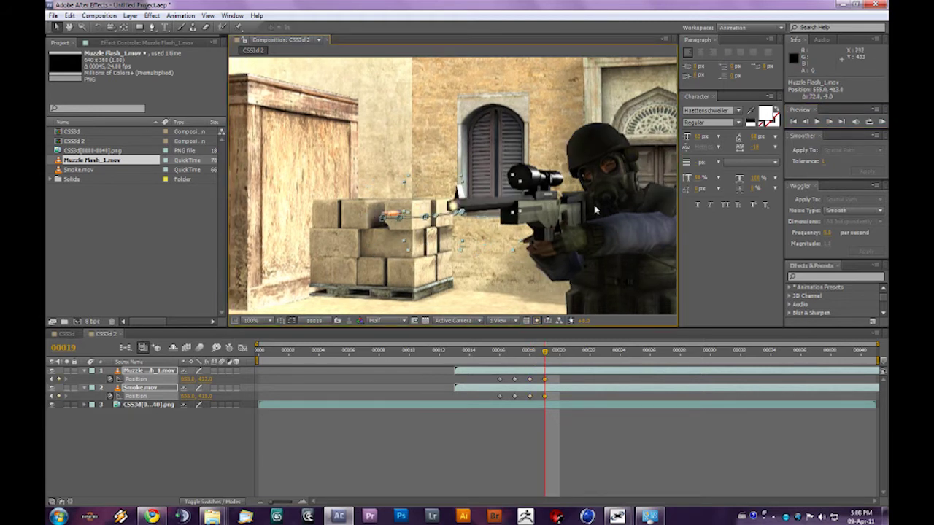
drag(472, 178, 498, 176)
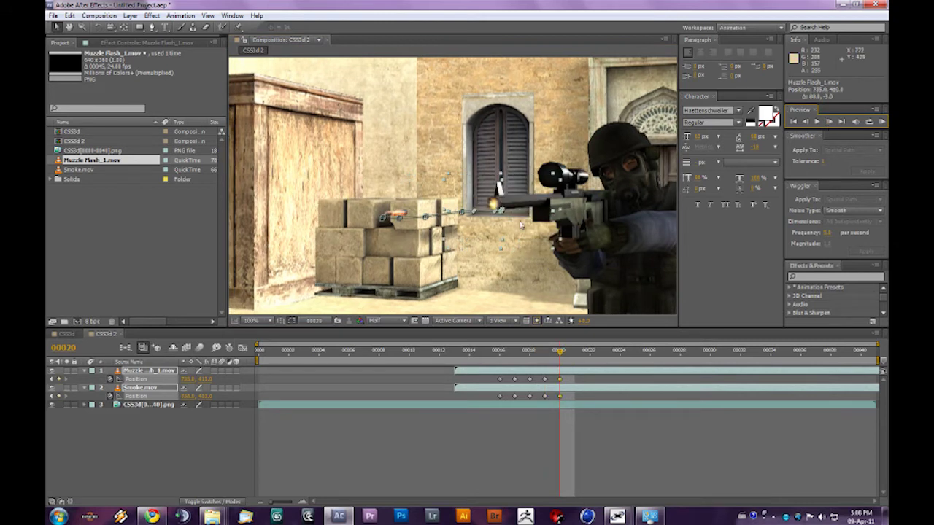
- Continue the frame-by-frame position keyframes of both effect layers from frame 21 to 27, tracking the rifle muzzle
click(828, 122)
drag(496, 229, 539, 226)
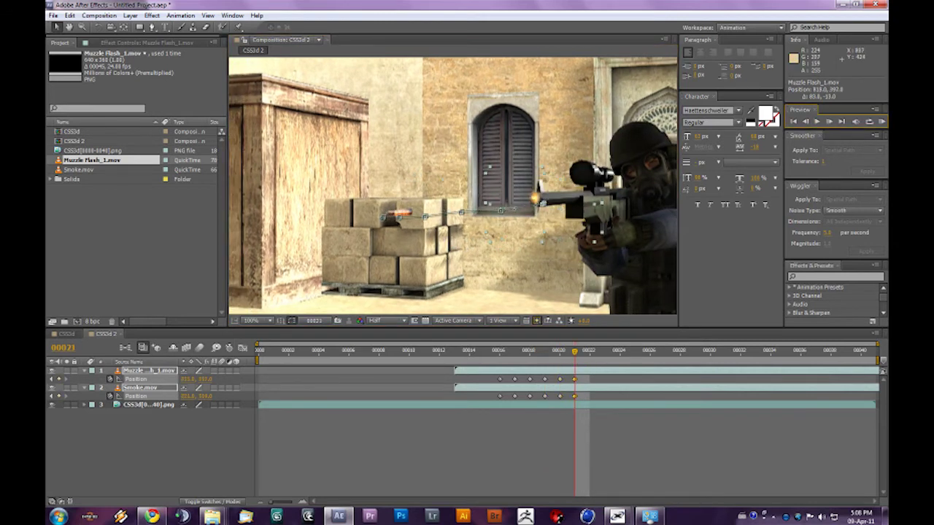
click(828, 122)
drag(547, 209, 636, 192)
click(827, 122)
click(828, 121)
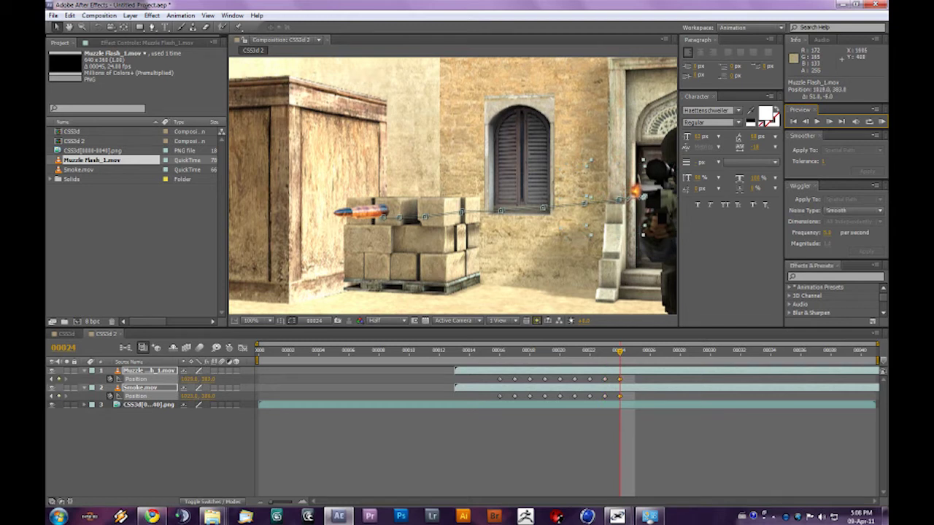
click(828, 122)
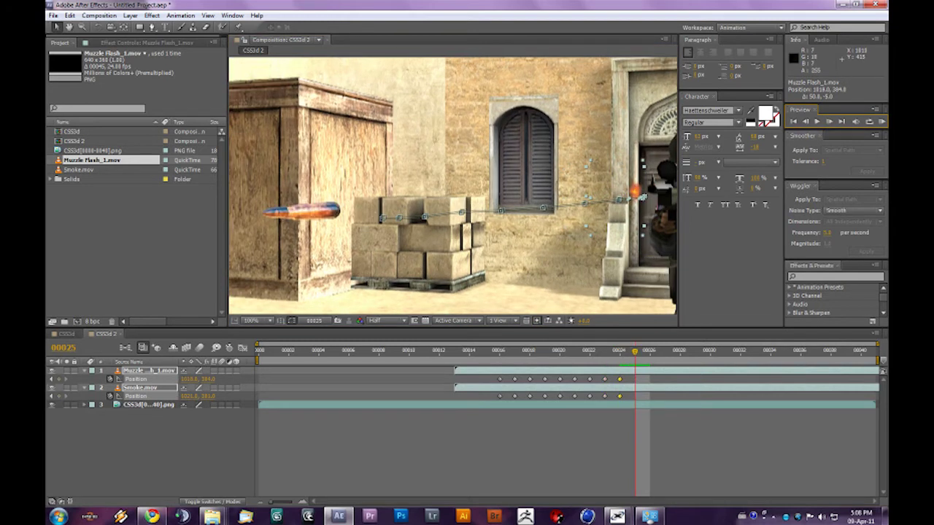
drag(636, 192, 669, 191)
click(828, 122)
click(828, 122)
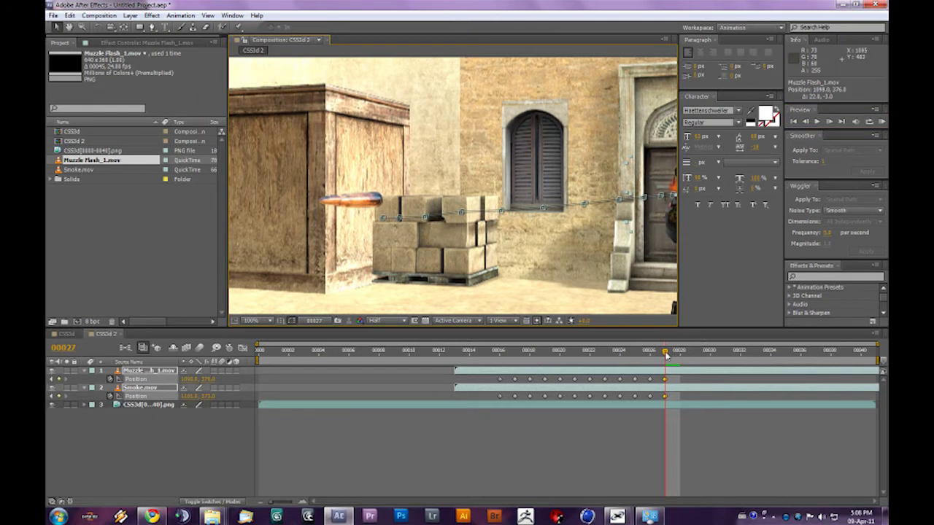
- At frame 20, enlarge the muzzle flash and smoke layers together and realign the flash with the barrel tip
drag(665, 355, 559, 361)
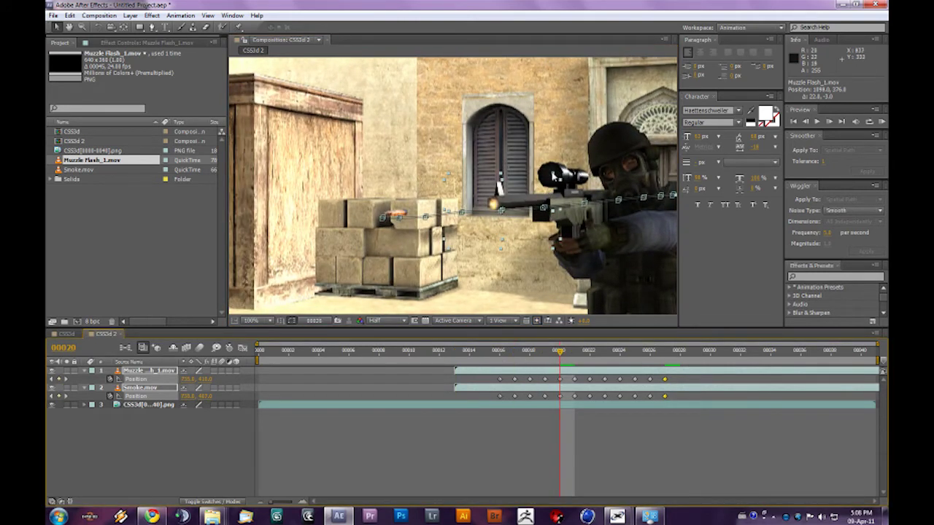
drag(554, 177, 605, 142)
drag(485, 199, 494, 199)
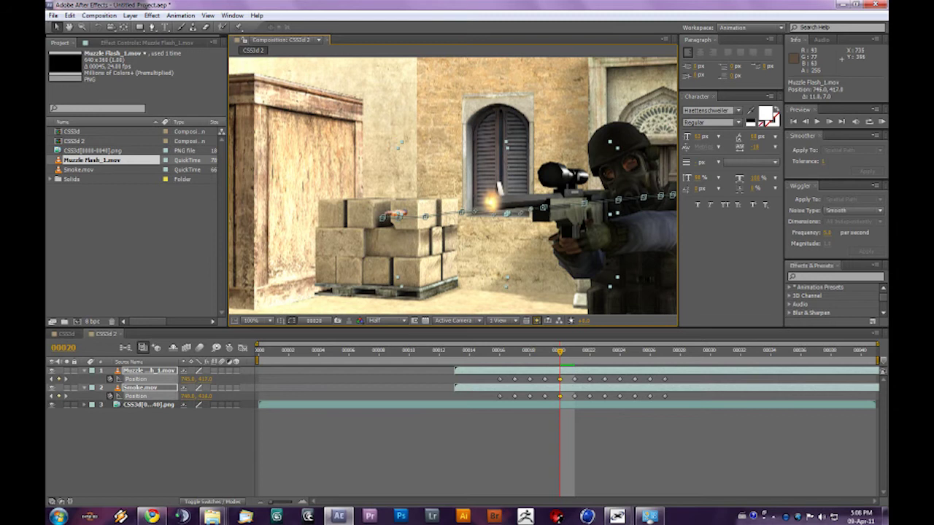
- Undo the last move at frame 20, then reposition the muzzle flash and smoke layers together at the barrel tip from frame 16 to 20
key(ctrl+z)
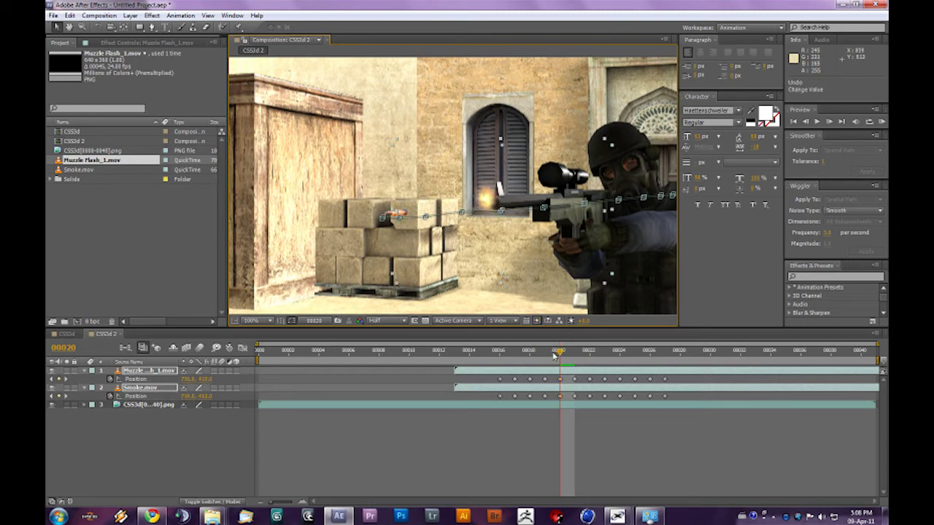
drag(554, 356, 500, 353)
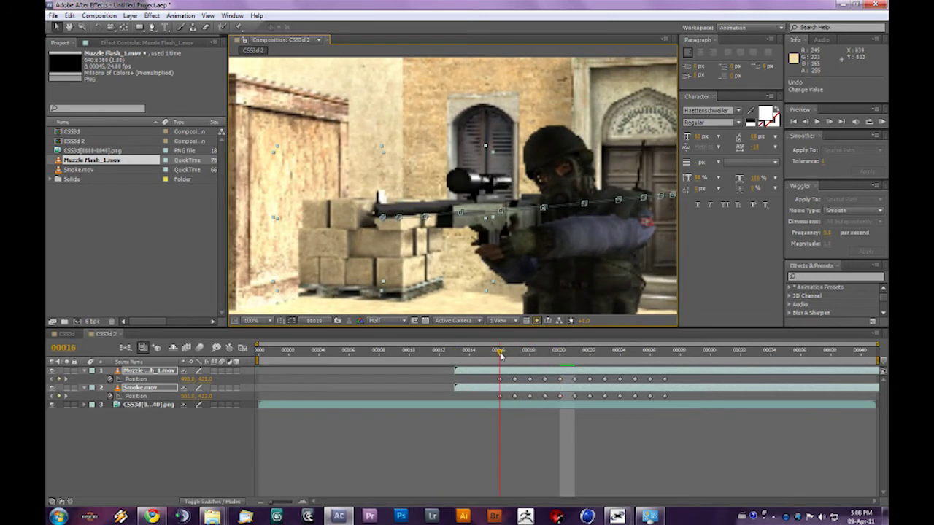
drag(373, 213, 392, 216)
key(Page_Down)
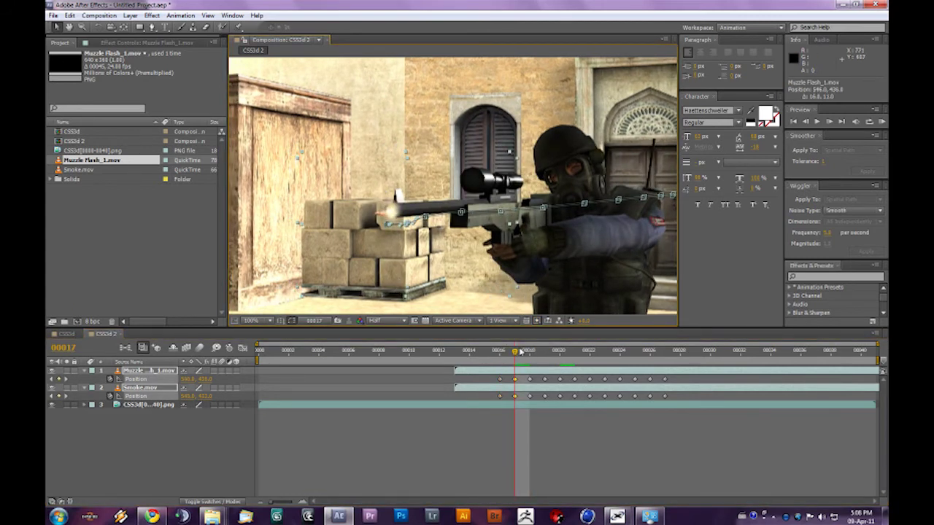
key(Page_Down)
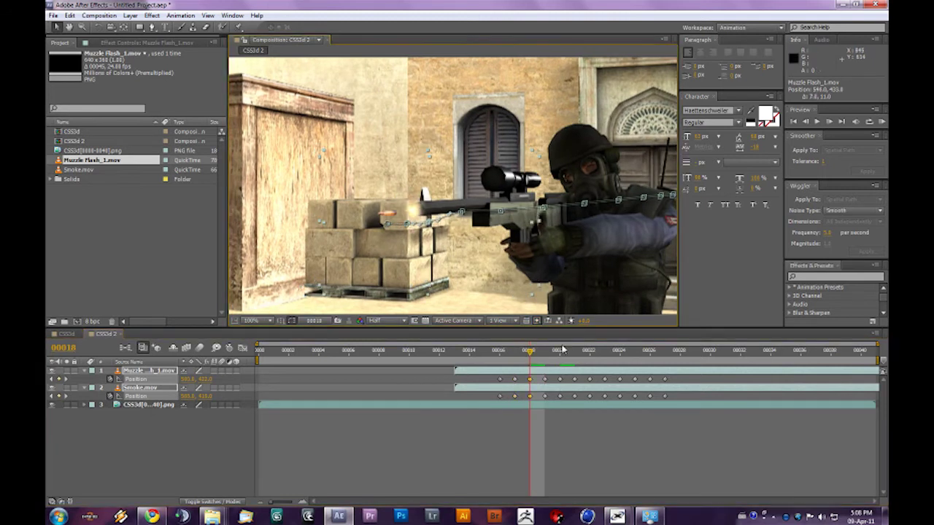
click(543, 353)
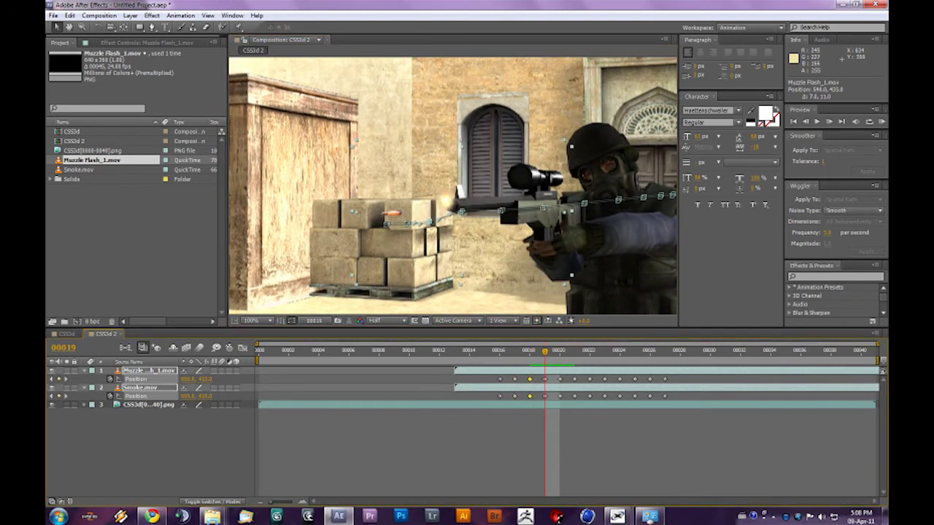
click(560, 353)
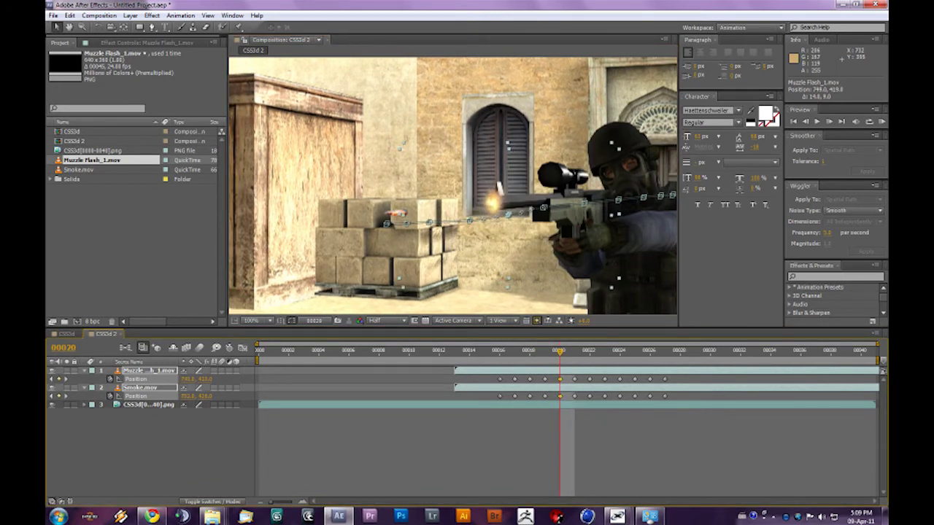
- Continue realigning both effect layers with the rifle's barrel tip, frame by frame from 21 to 26
click(574, 353)
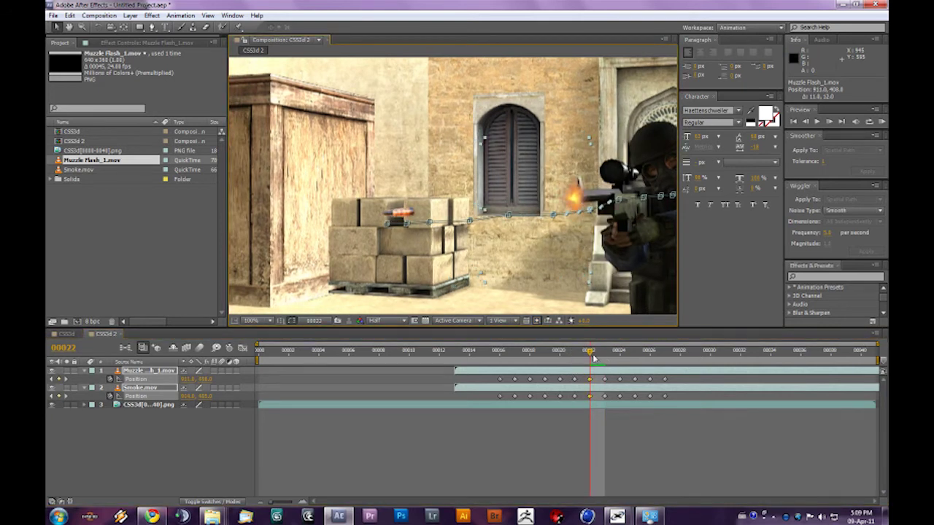
click(604, 353)
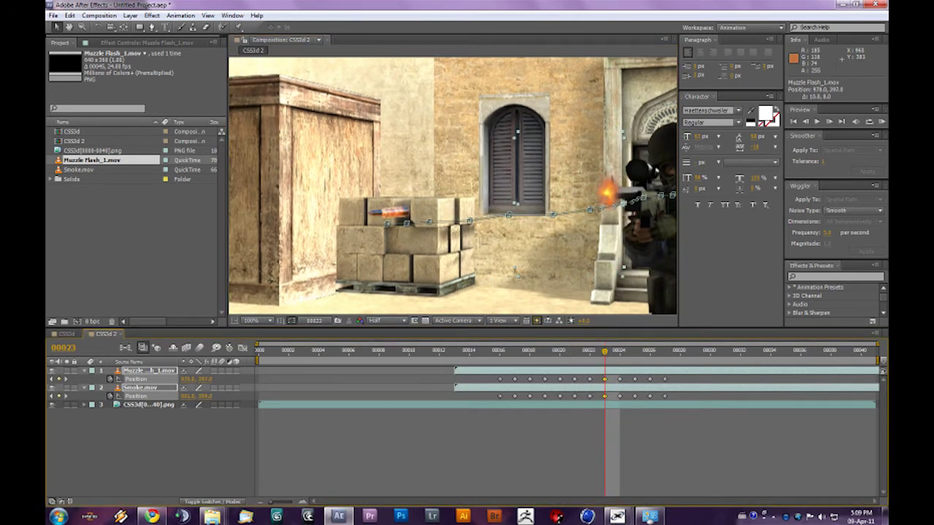
key(Page_Down)
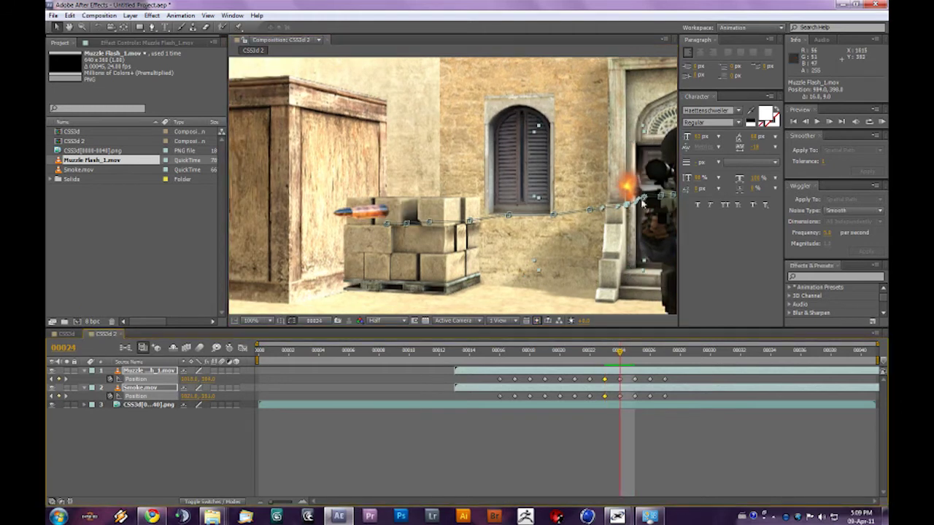
click(634, 342)
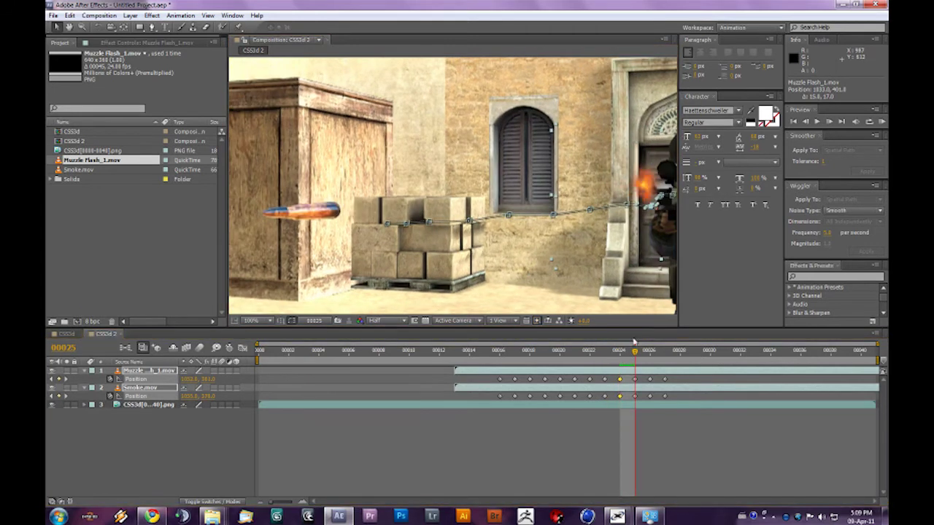
drag(645, 186, 651, 191)
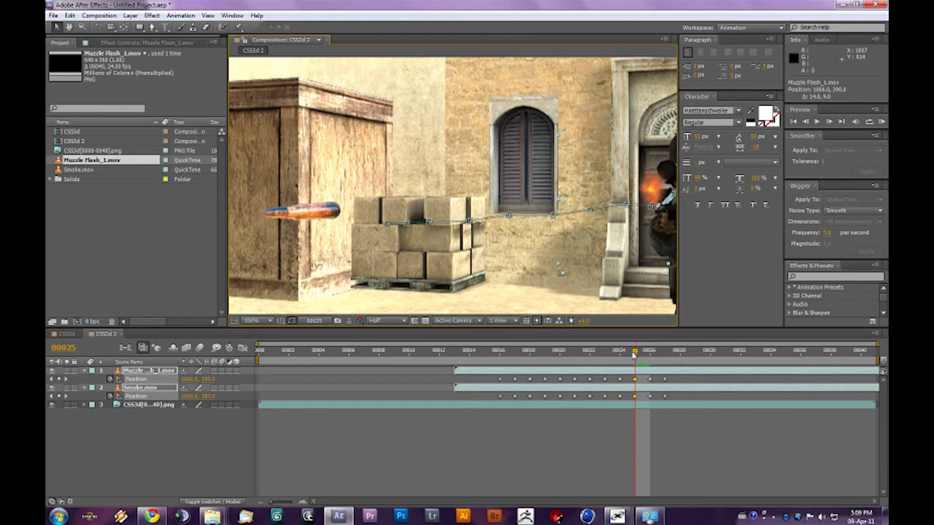
- Scrub back to frame 13 and check how both effect layers follow the rifle's muzzle
drag(634, 354, 529, 365)
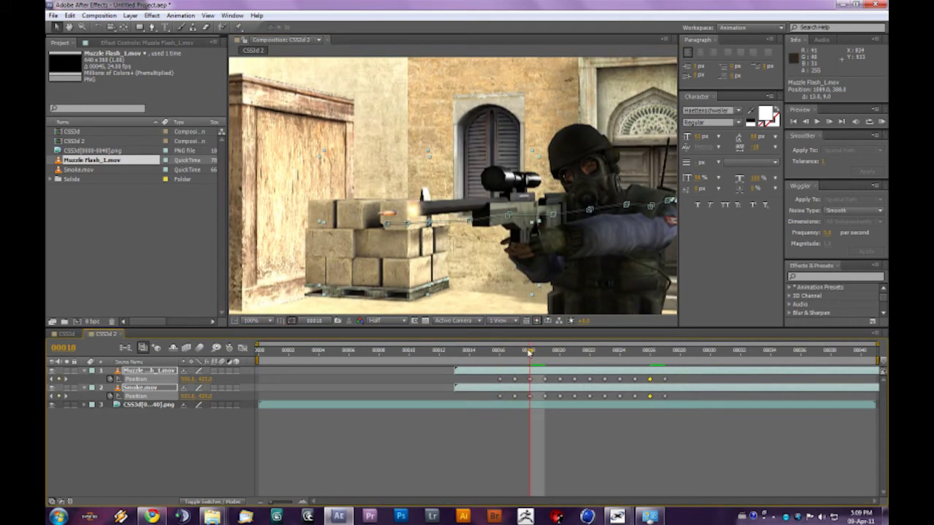
drag(529, 352, 454, 358)
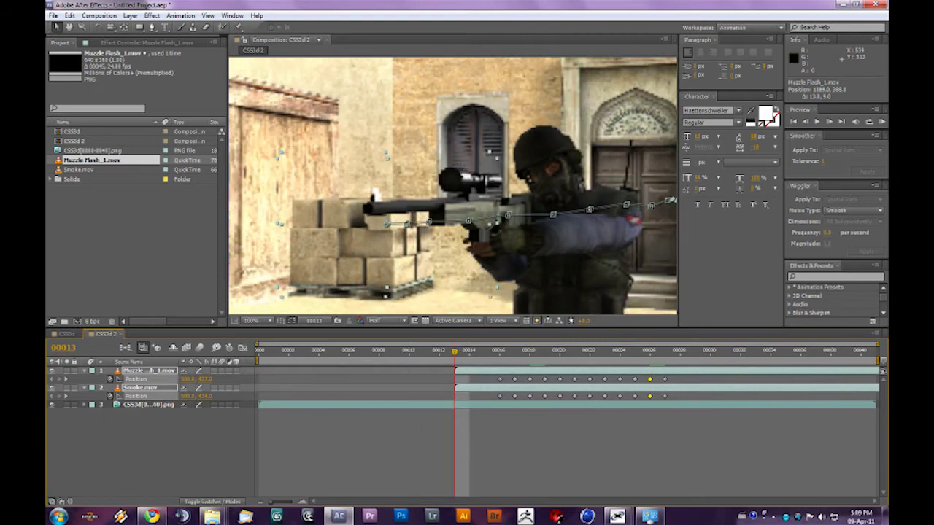
scroll(403, 218, down, 2)
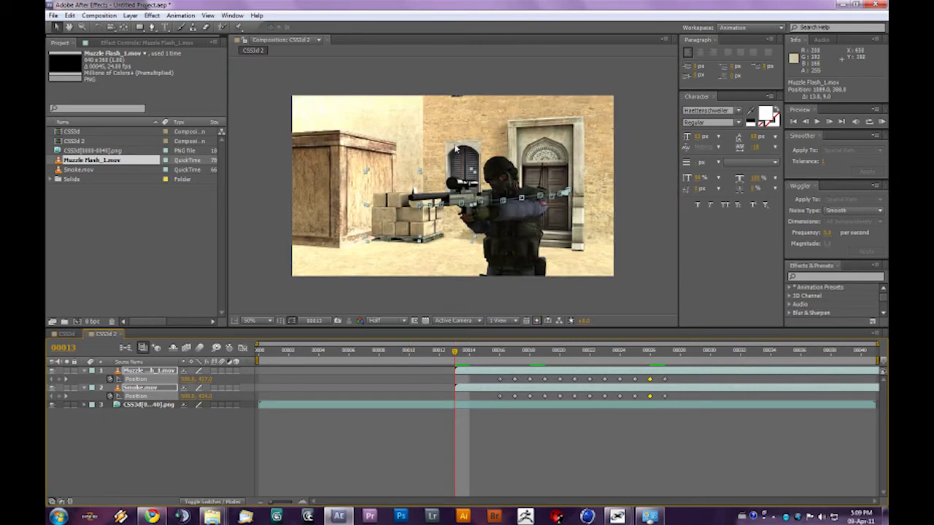
scroll(382, 195, up, 2)
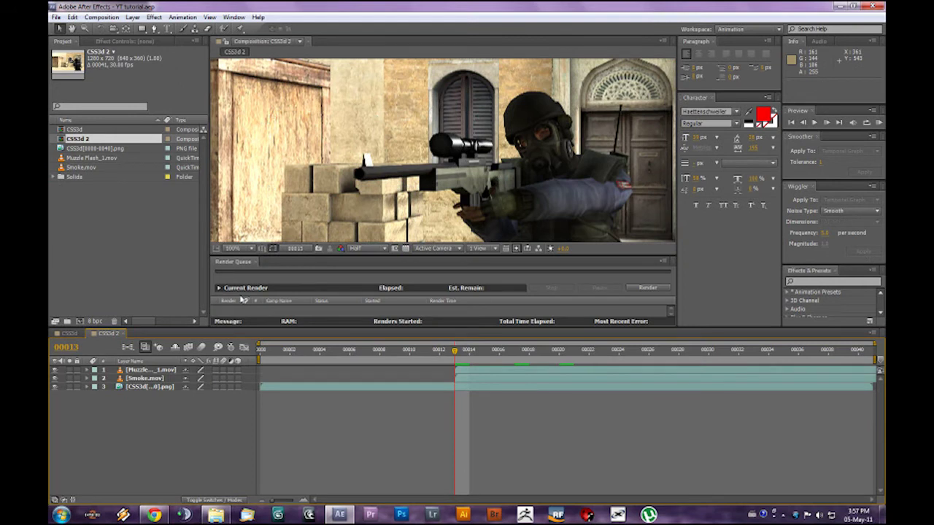
- Create a new composition named Shockwave with the HDV/HDTV 720 29.97 preset
click(101, 17)
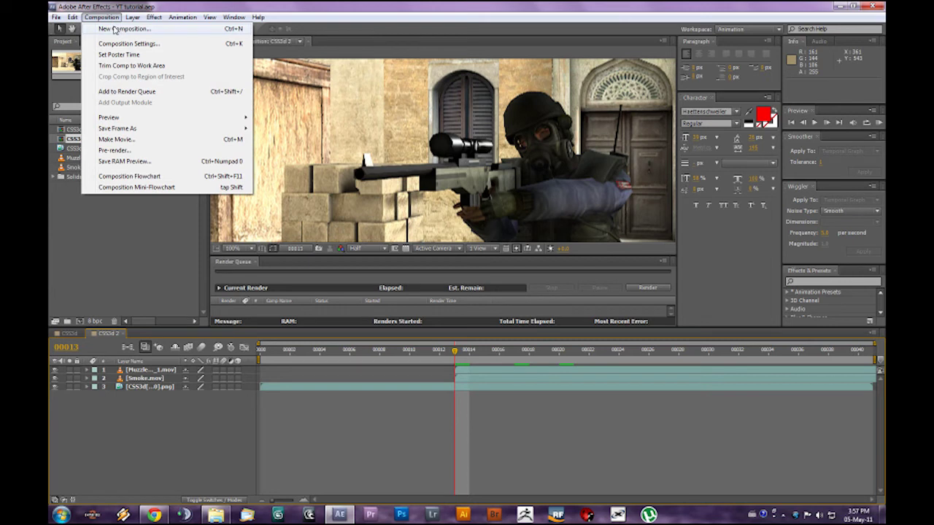
click(117, 29)
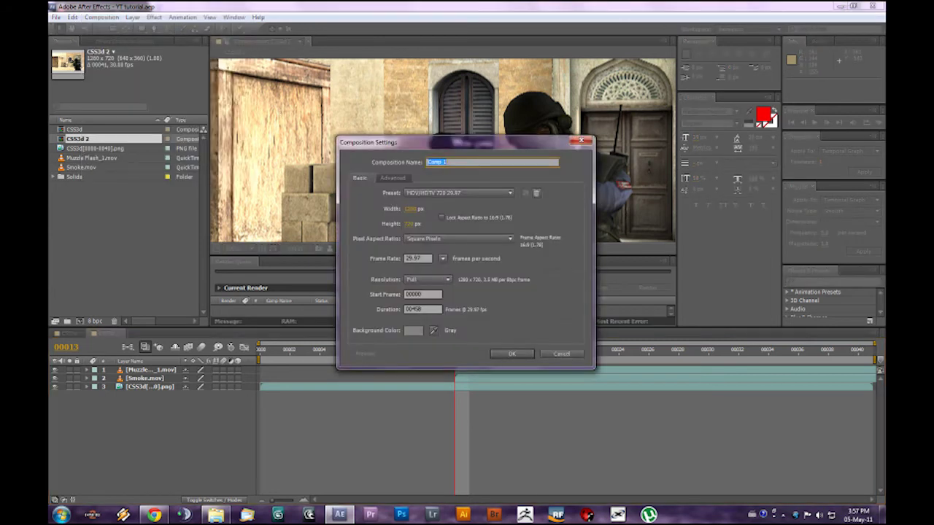
text(Shockwave)
click(512, 354)
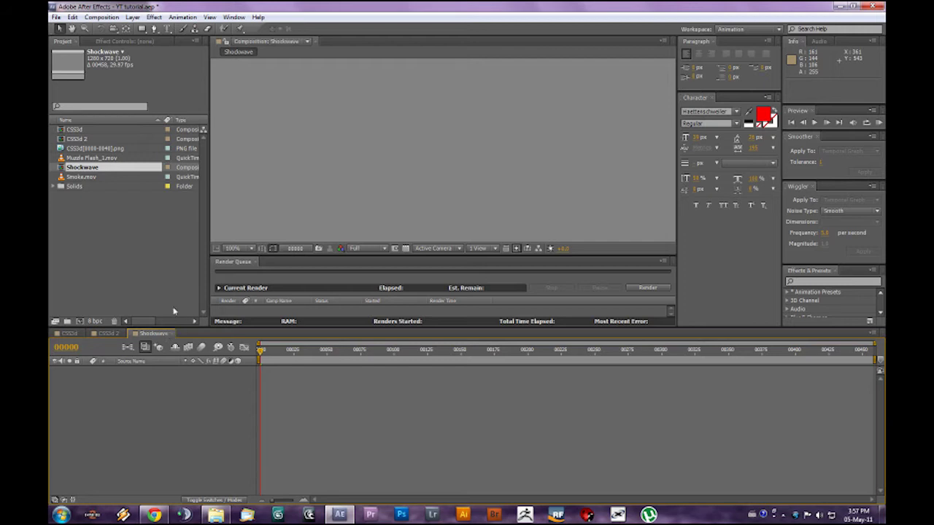
- Add the CSS3d[0000-0040].png sequence to the Shockwave composition and move the current time to frame 15
click(82, 149)
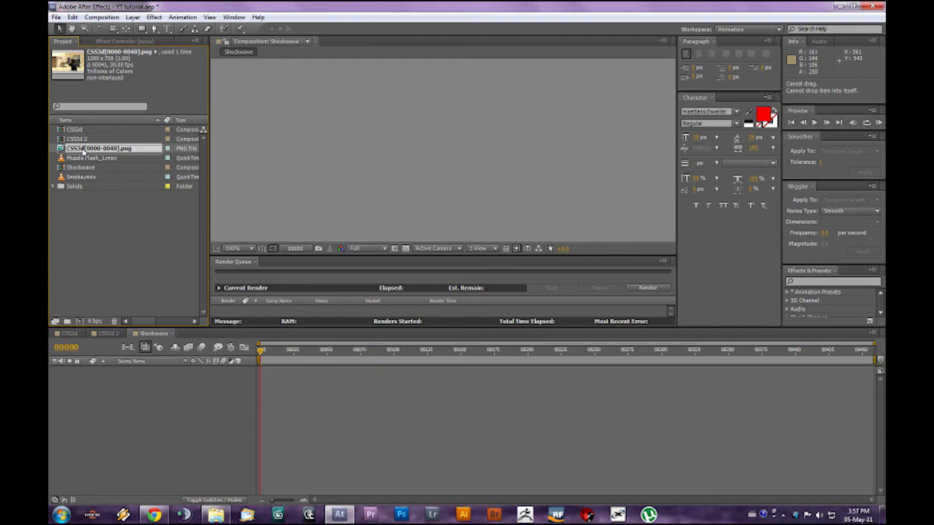
drag(84, 149, 97, 382)
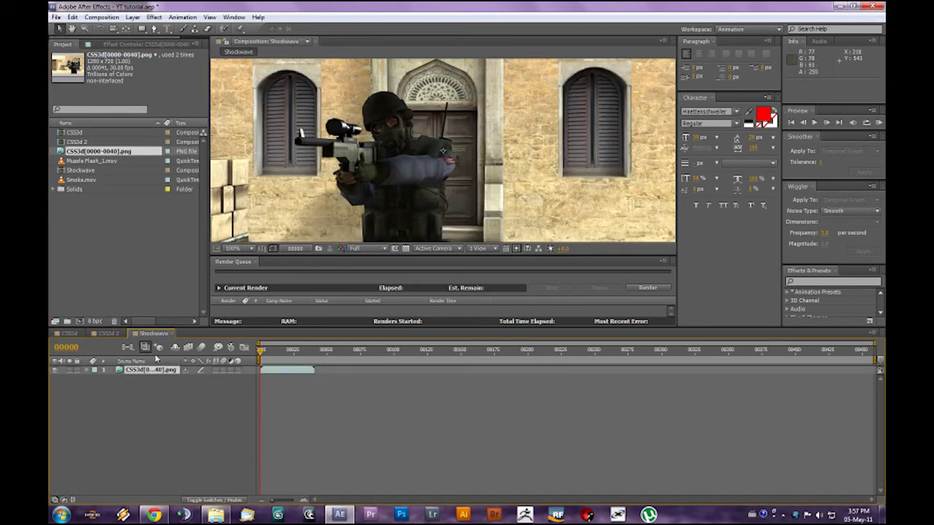
drag(261, 351, 270, 351)
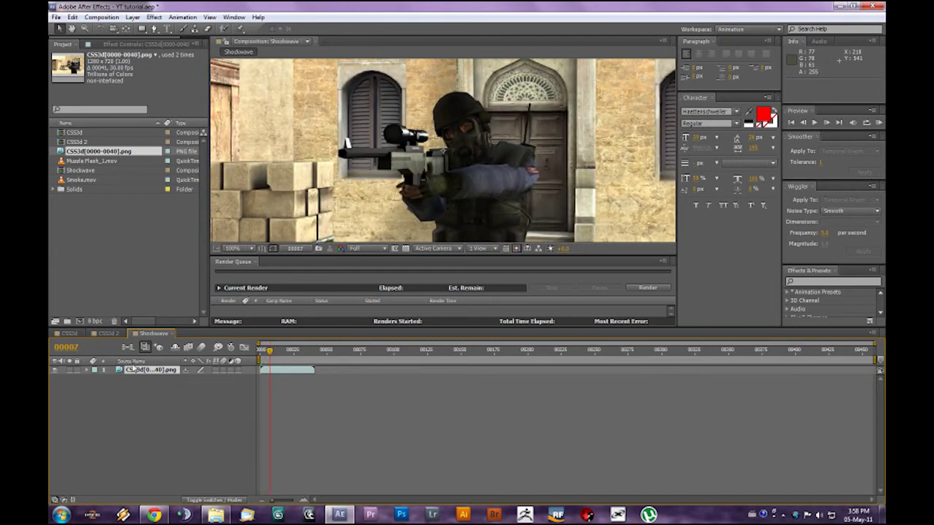
drag(270, 351, 283, 352)
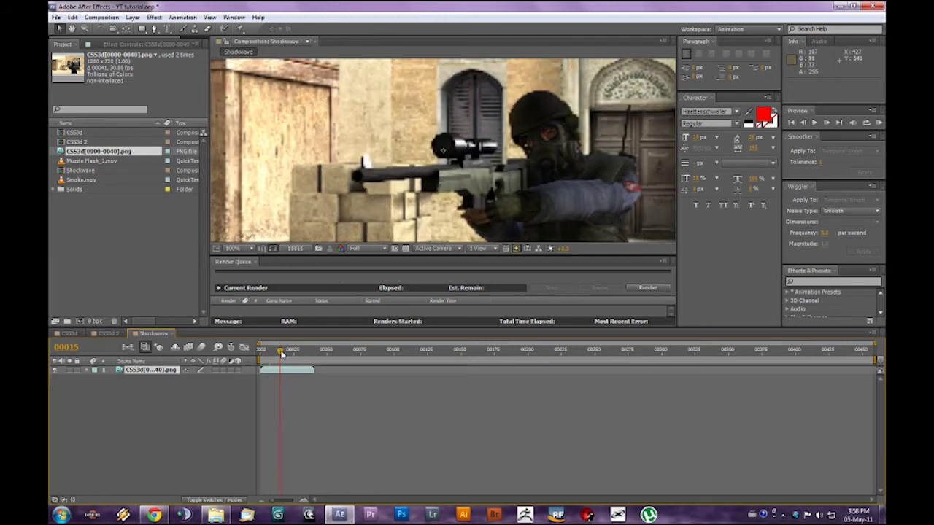
drag(283, 353, 280, 353)
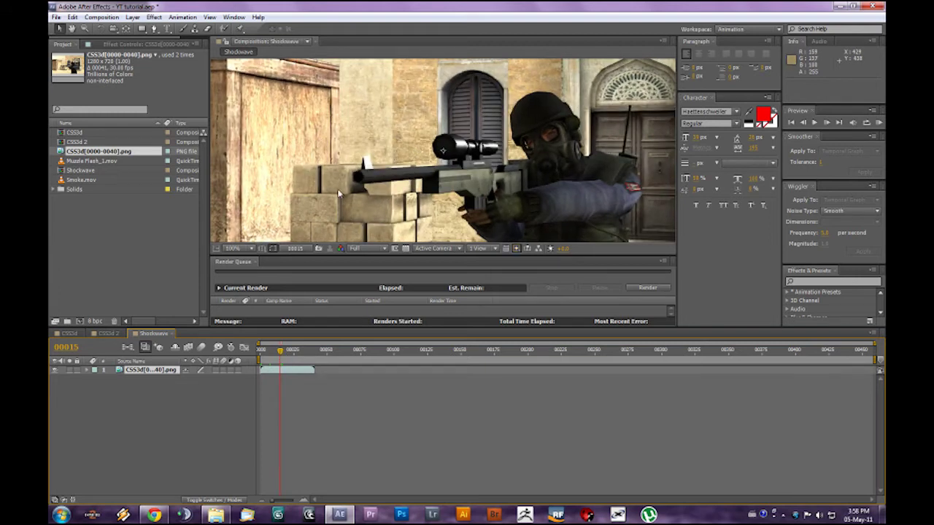
- Create a black, composition-sized solid named Shockwave Ellipse above the CSS3d sequence
click(174, 385)
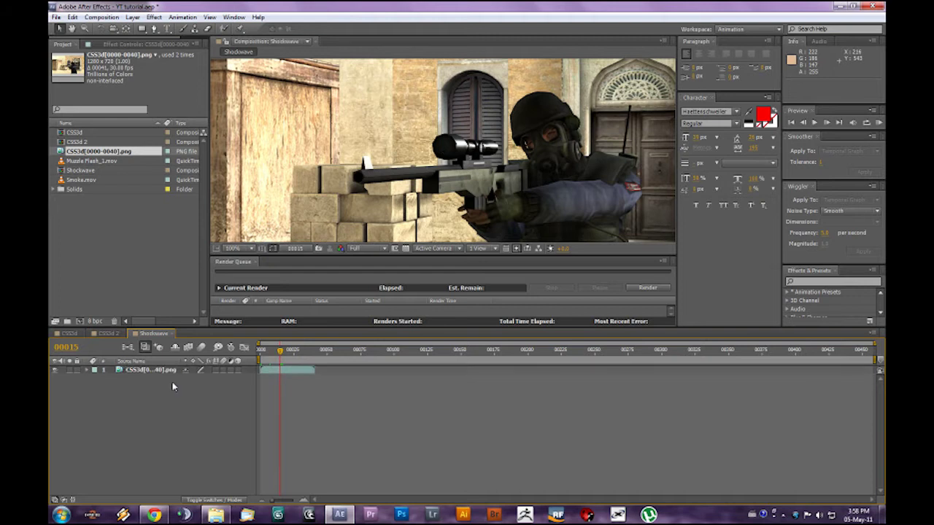
click(132, 17)
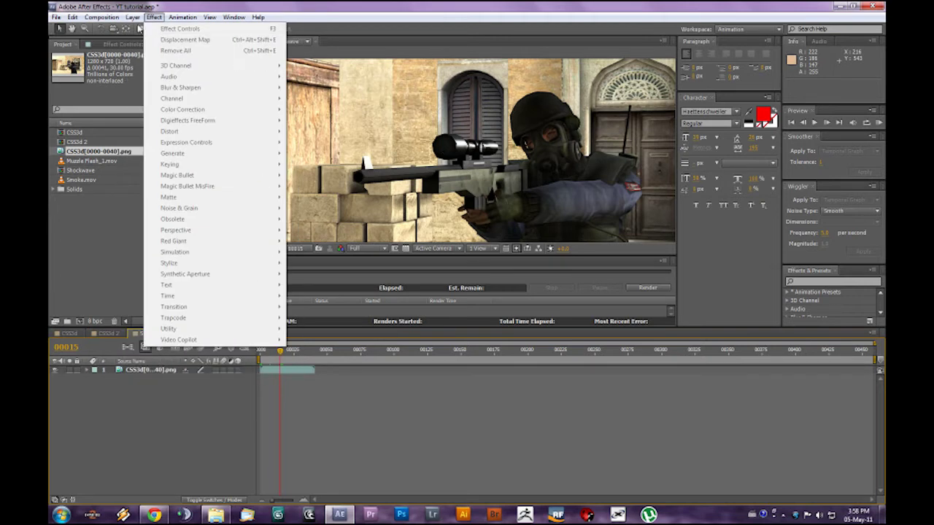
mouse_move(136, 30)
click(323, 40)
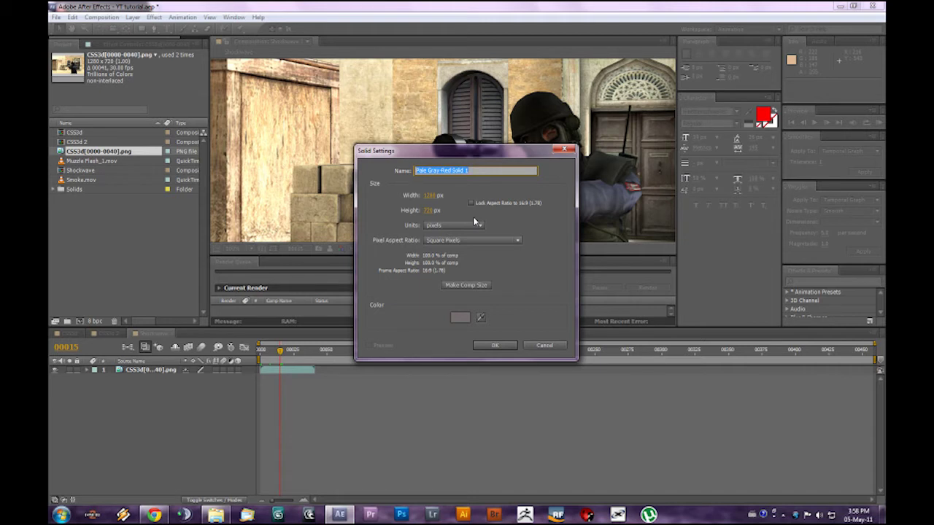
text(Bl)
click(463, 319)
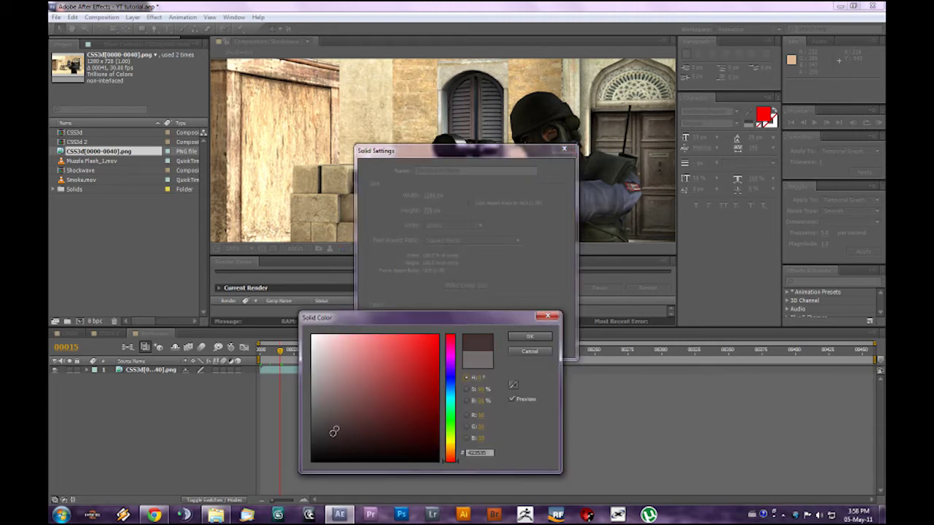
click(314, 458)
click(532, 337)
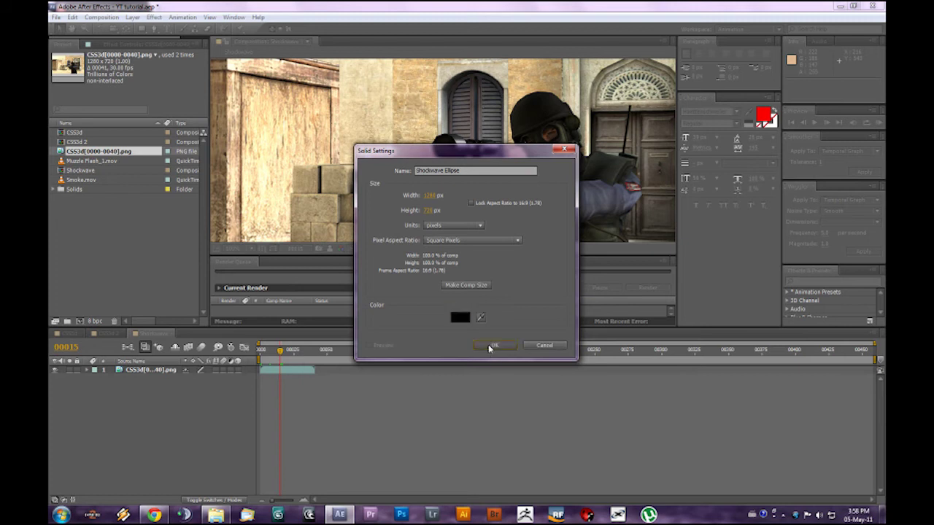
click(489, 344)
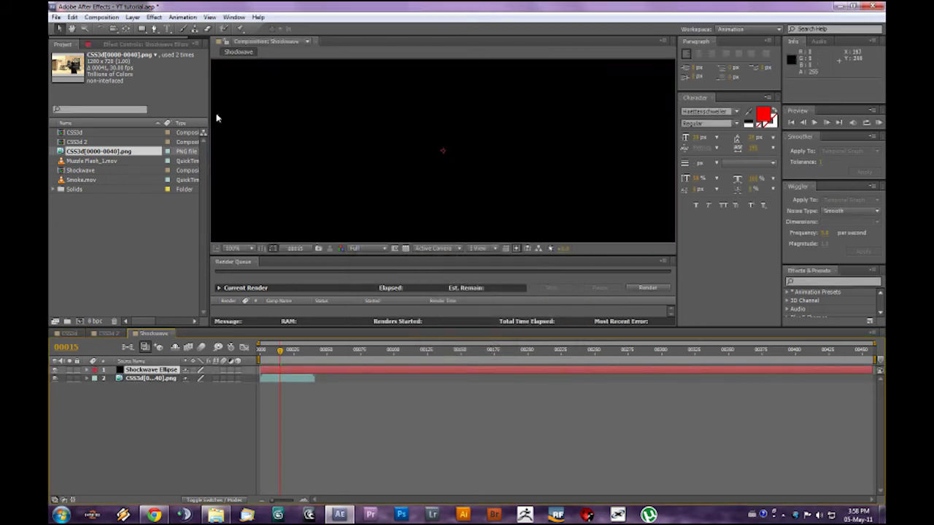
- Apply the Ellipse generate effect to the Shockwave Ellipse solid
key(comma)
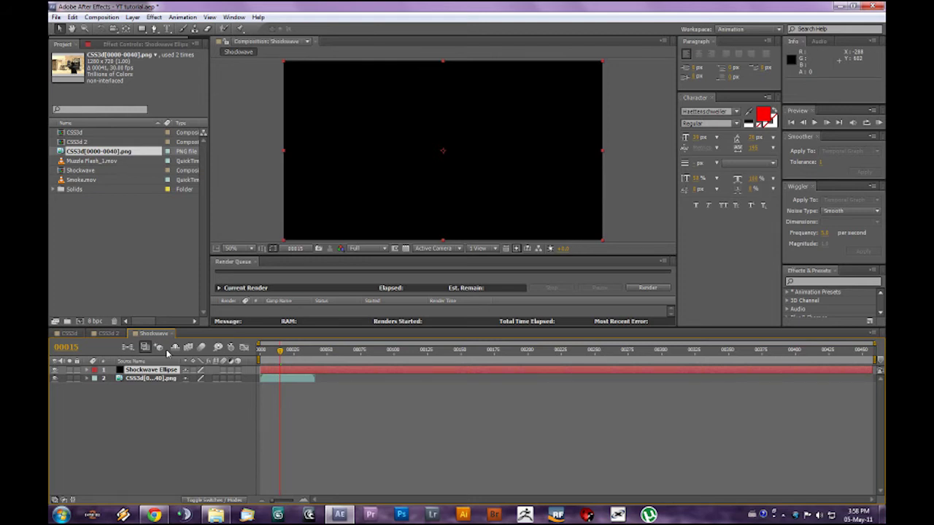
key(F2)
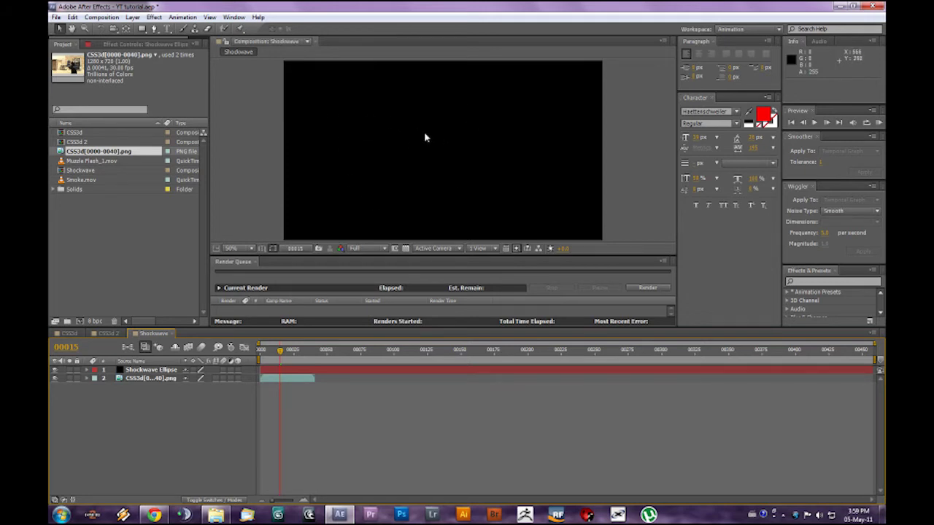
click(156, 18)
click(141, 373)
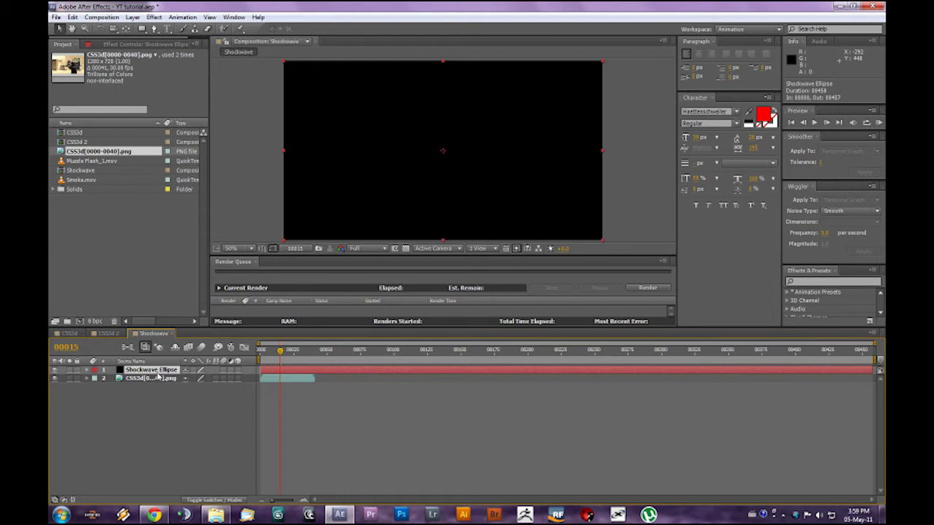
click(154, 16)
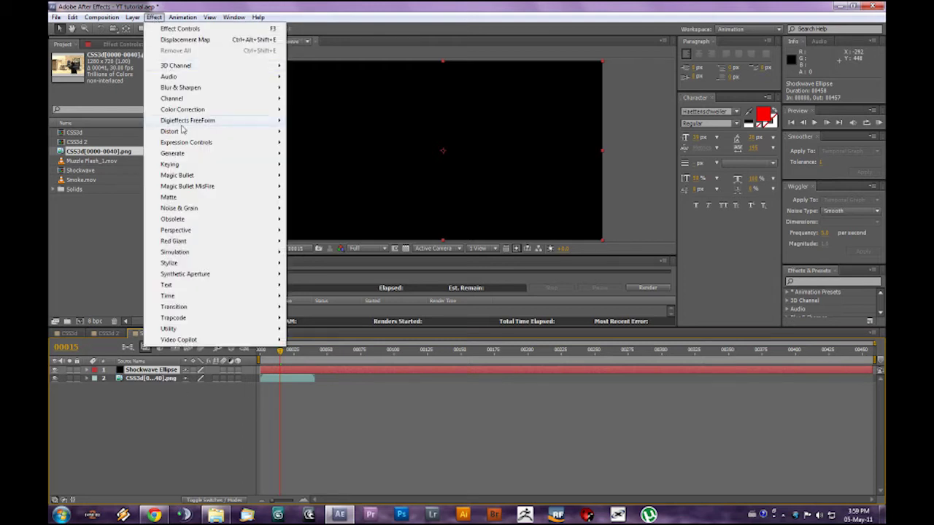
mouse_move(194, 159)
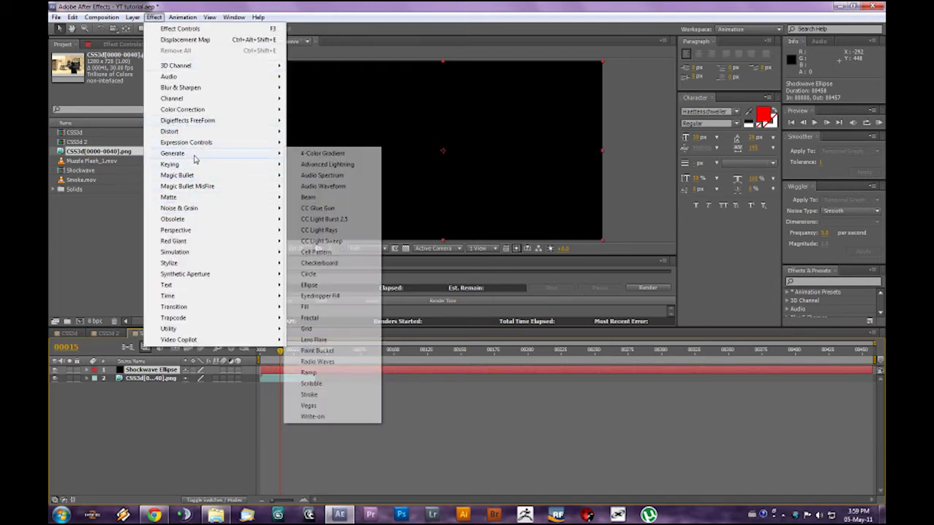
click(322, 289)
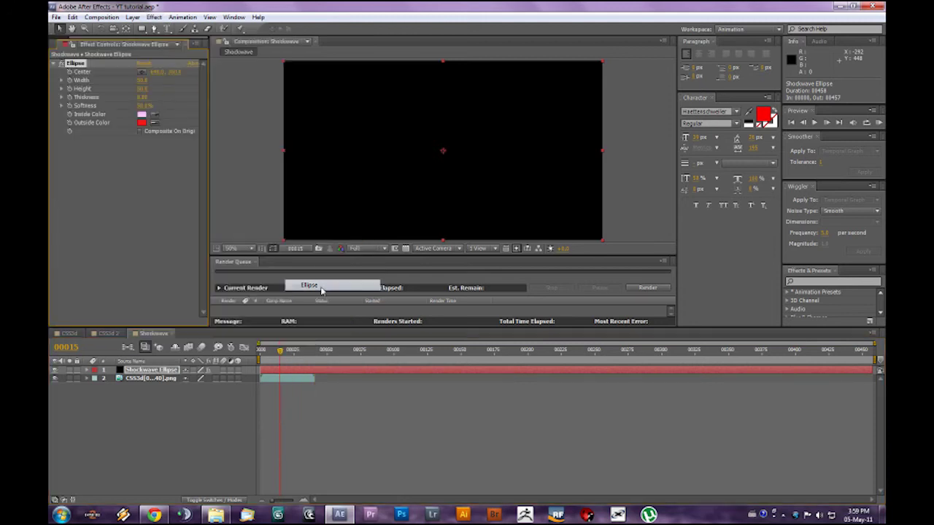
- Examine the default ellipse ring over the rifle scope, both up close and against the whole frame
scroll(445, 175, up, 4)
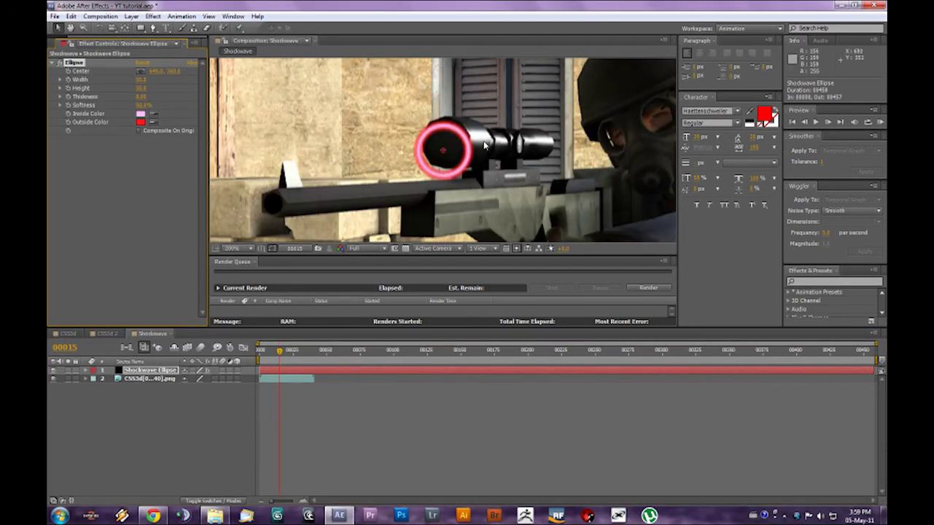
scroll(446, 175, down, 2)
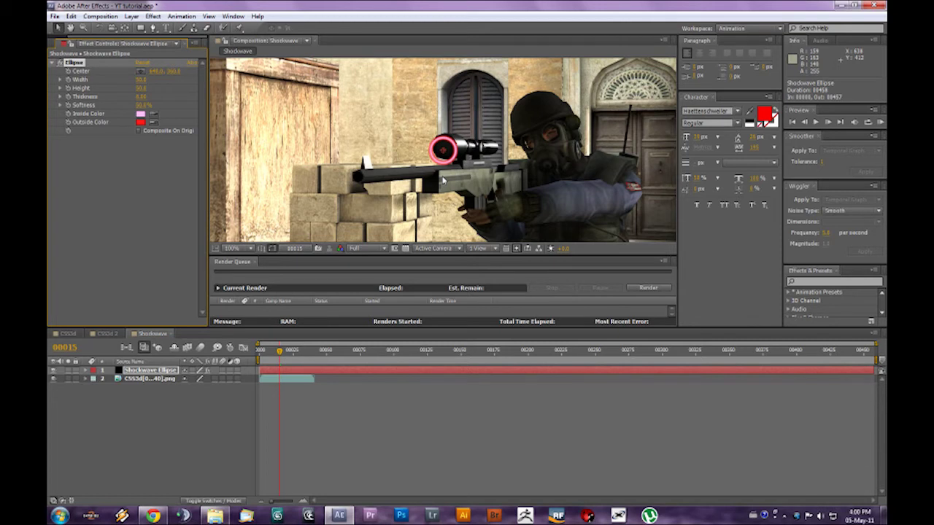
scroll(405, 142, up, 2)
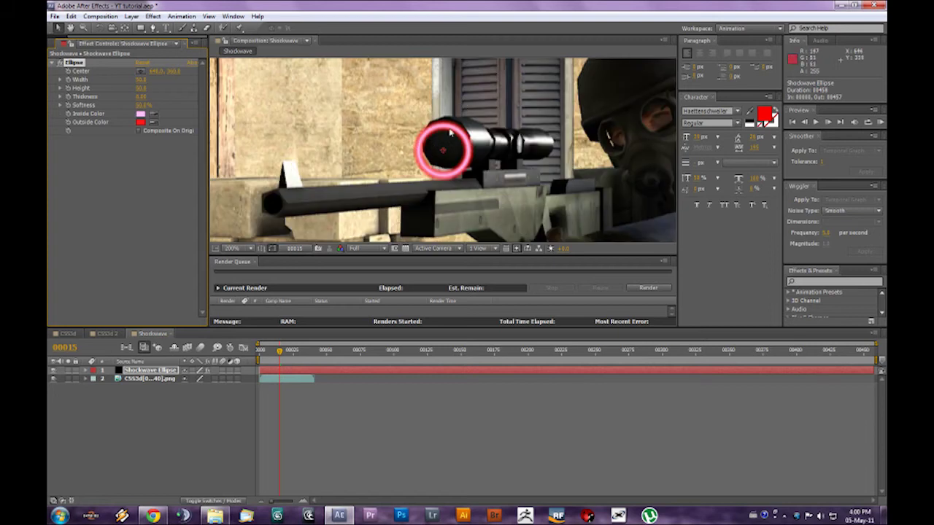
scroll(450, 133, up, 2)
scroll(450, 133, down, 4)
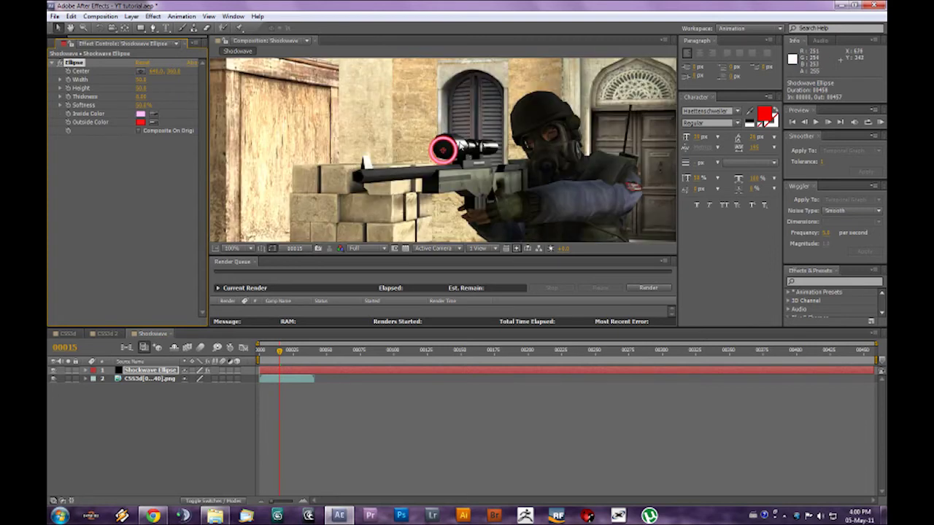
scroll(483, 144, down, 2)
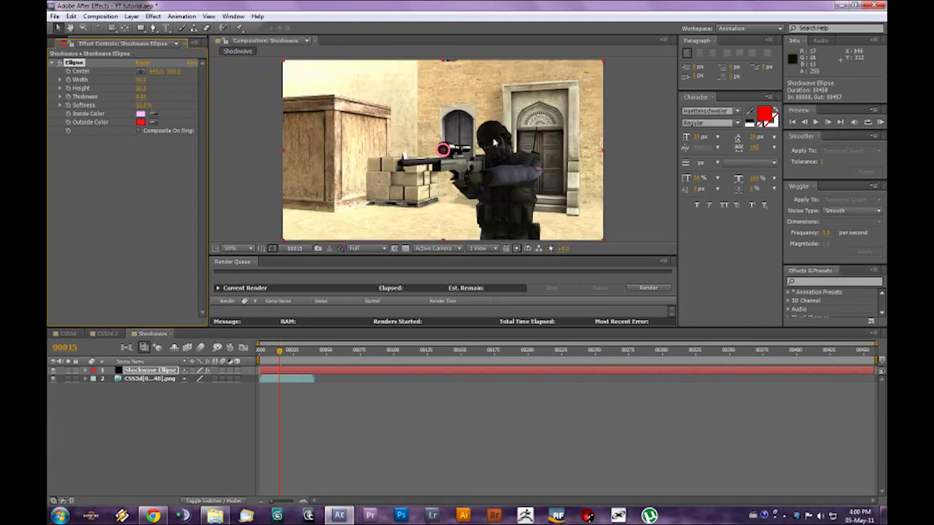
scroll(443, 149, up, 4)
scroll(365, 139, down, 4)
scroll(411, 146, up, 4)
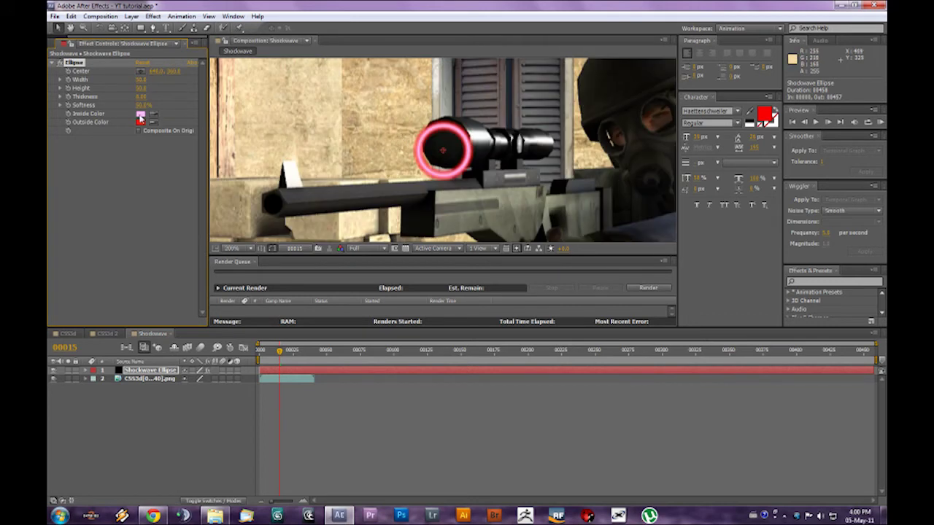
- Set the ellipse's inside color to white (FFFFFF) and its outside color to a neutral grey
click(141, 114)
drag(343, 336, 290, 334)
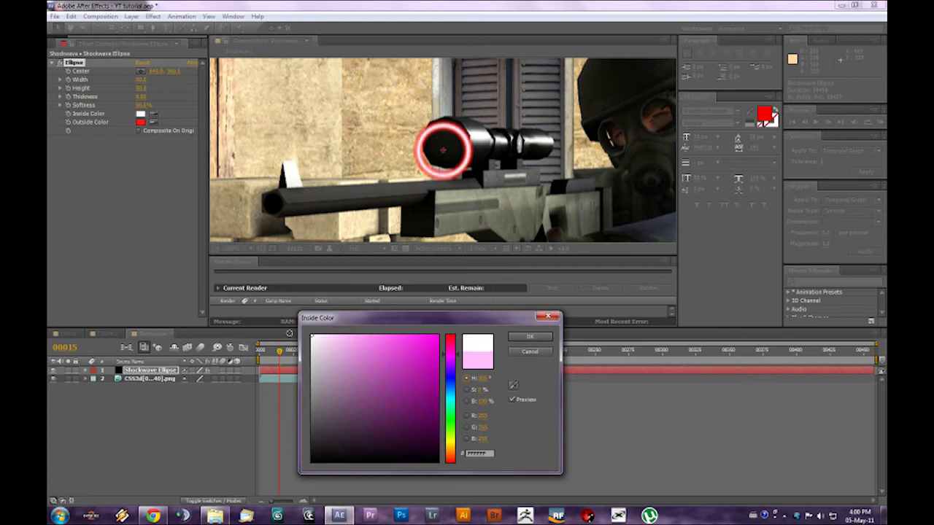
click(530, 336)
click(142, 123)
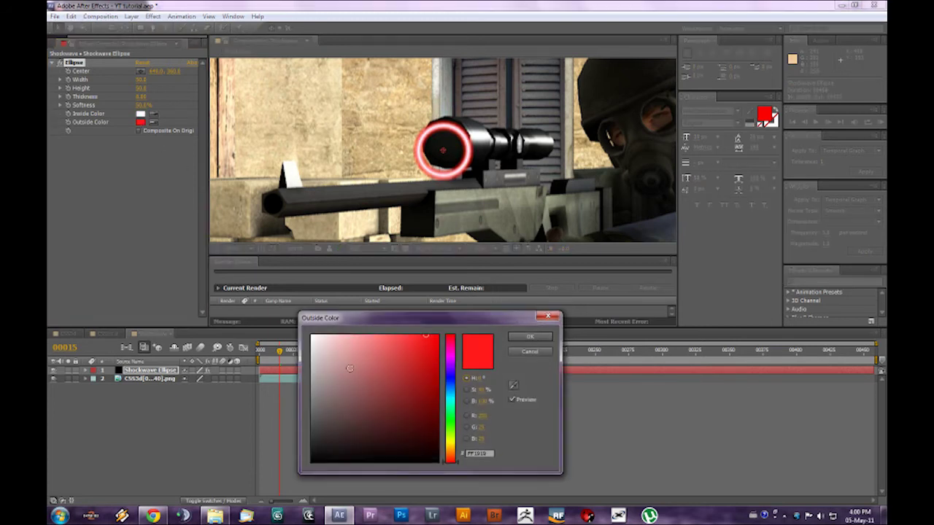
drag(350, 382, 297, 395)
click(529, 337)
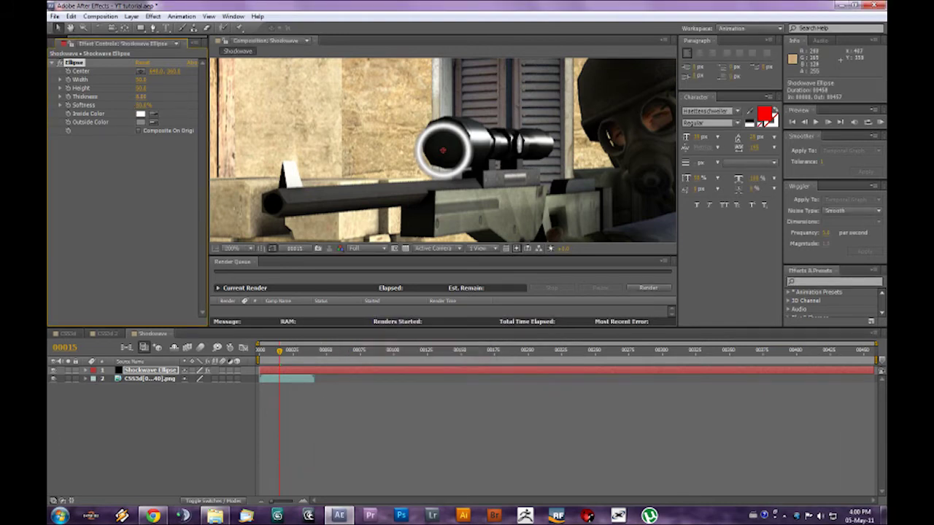
- Reduce the ellipse's thickness to 4
drag(140, 96, 134, 96)
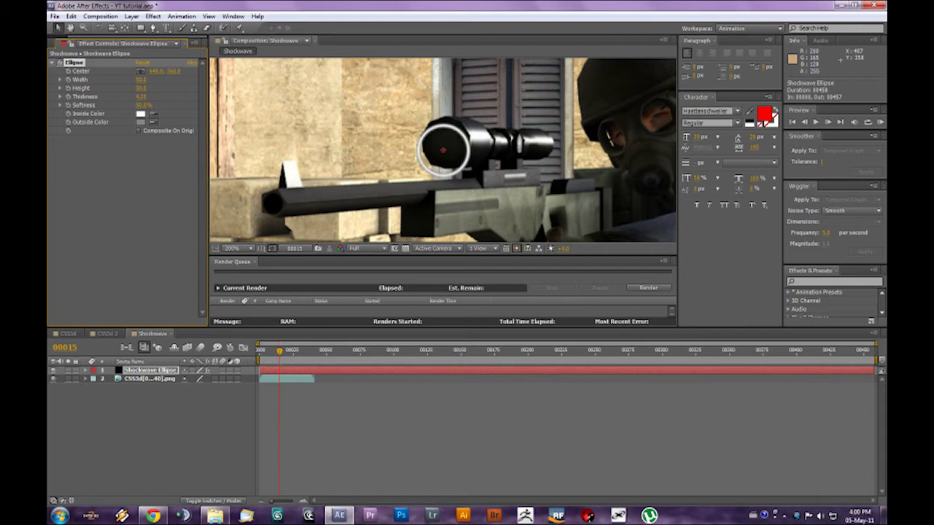
click(139, 97)
text(4)
key(Return)
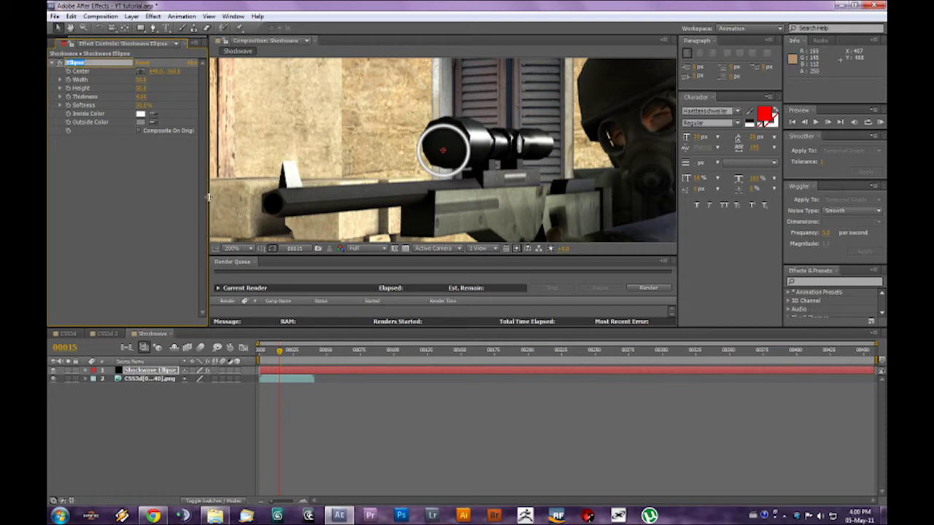
- Scrub between frames 13 and 19 to check when the rifle fires, finishing at frame 13
key(slash)
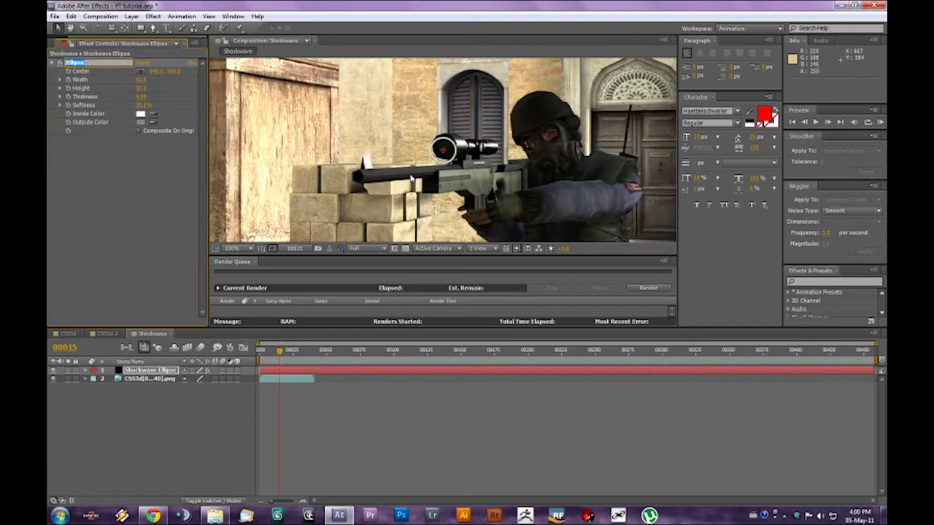
scroll(412, 179, up, 2)
scroll(422, 175, down, 2)
click(278, 354)
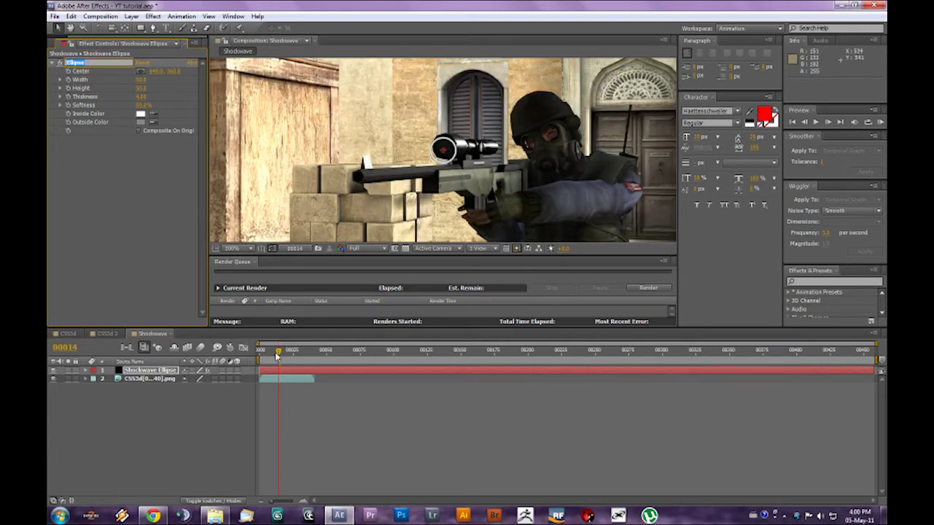
mouse_move(277, 354)
mouse_down()
mouse_move(261, 353)
mouse_move(286, 352)
mouse_up()
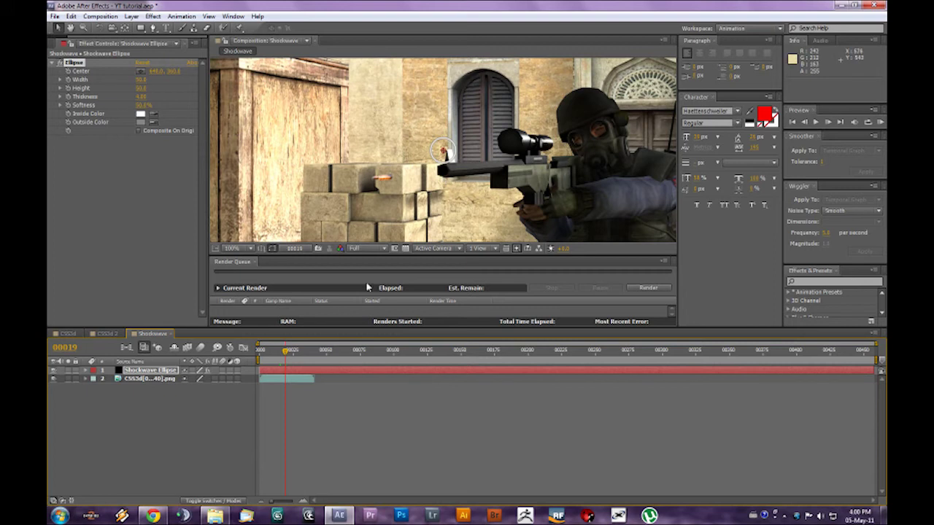
drag(286, 352, 277, 359)
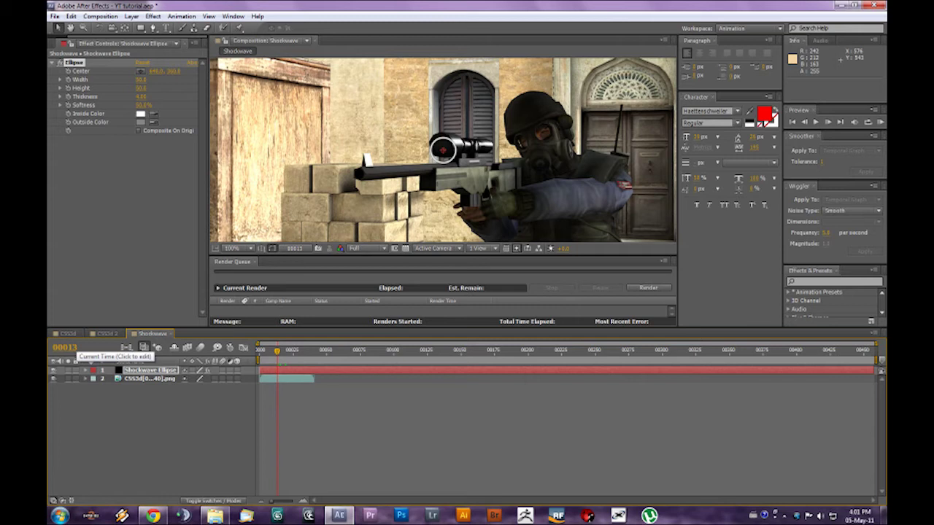
- Cycle the timeline's time display through feet and frames and timecode, returning to frame numbers
ctrl+click(64, 347)
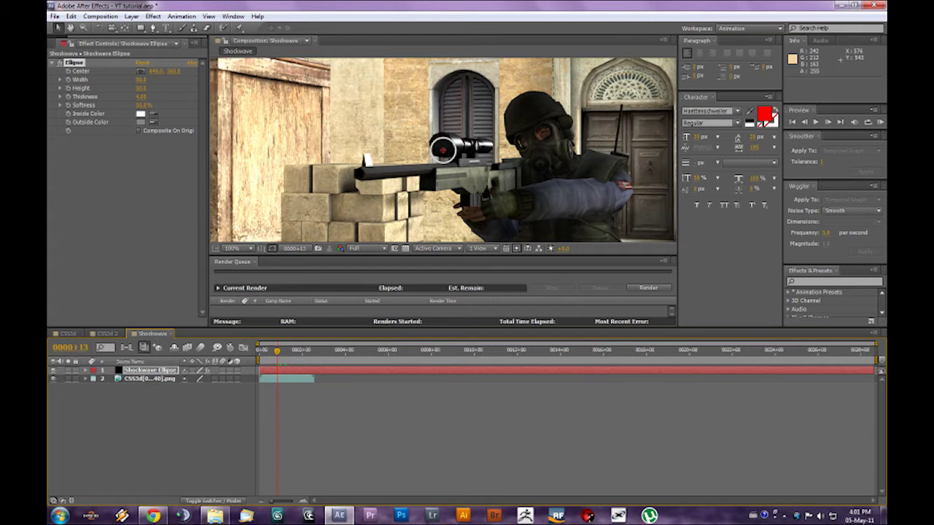
ctrl+click(70, 347)
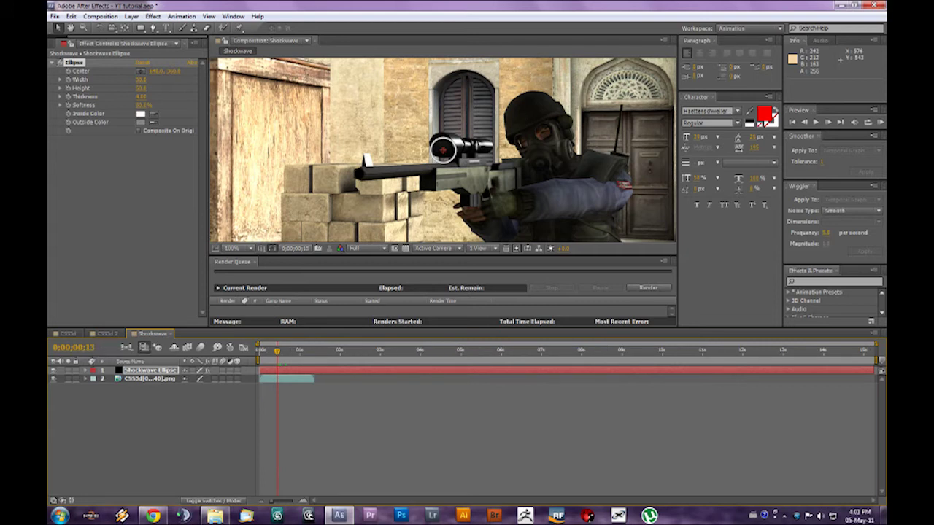
ctrl+click(70, 347)
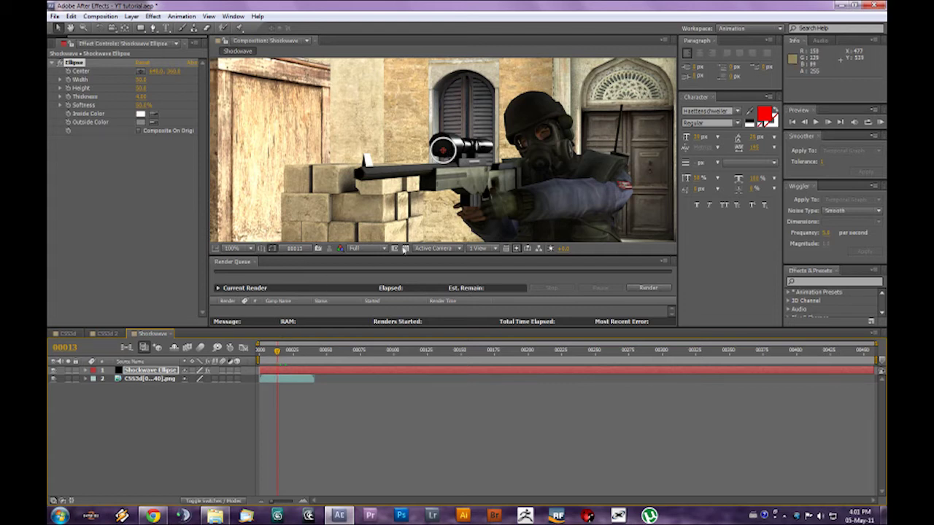
- Move the current time to frame 16 and place the Shockwave Ellipse layer over the rifle's barrel tip, at about 482, 412
click(828, 124)
click(827, 124)
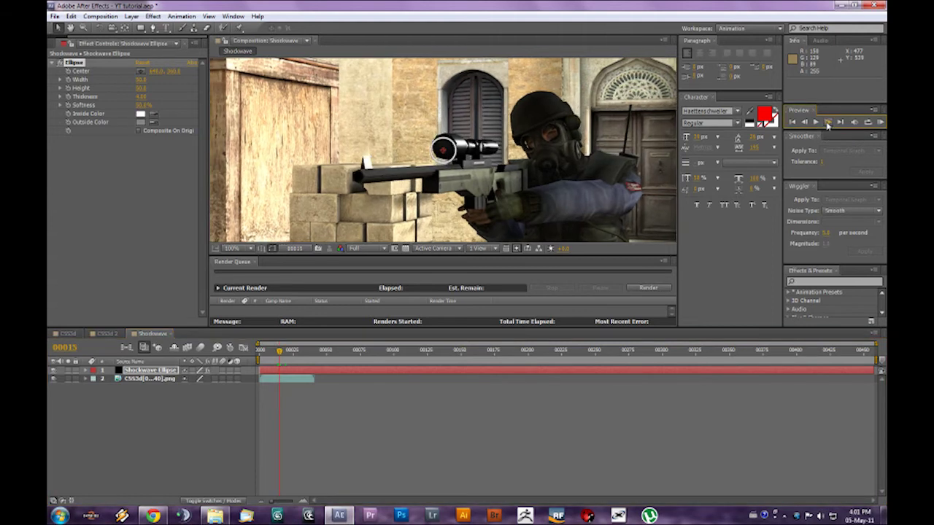
click(827, 125)
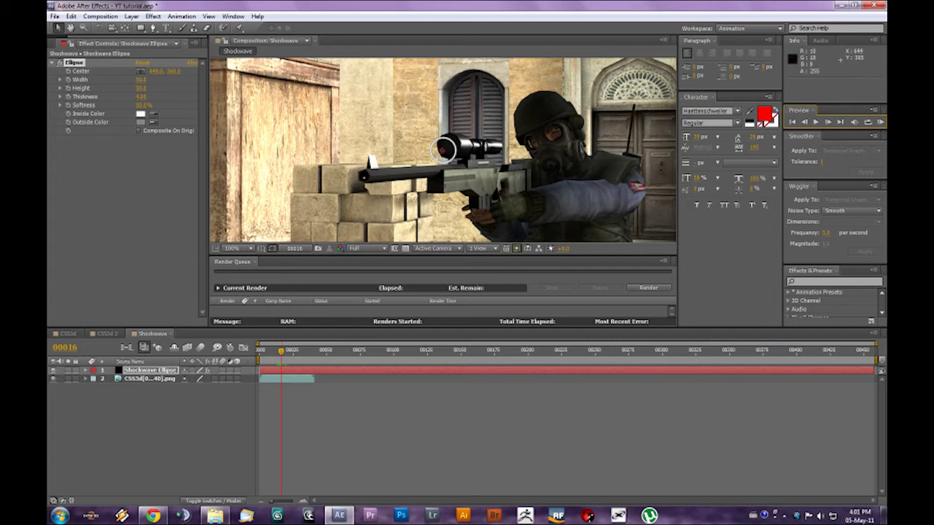
drag(444, 150, 364, 175)
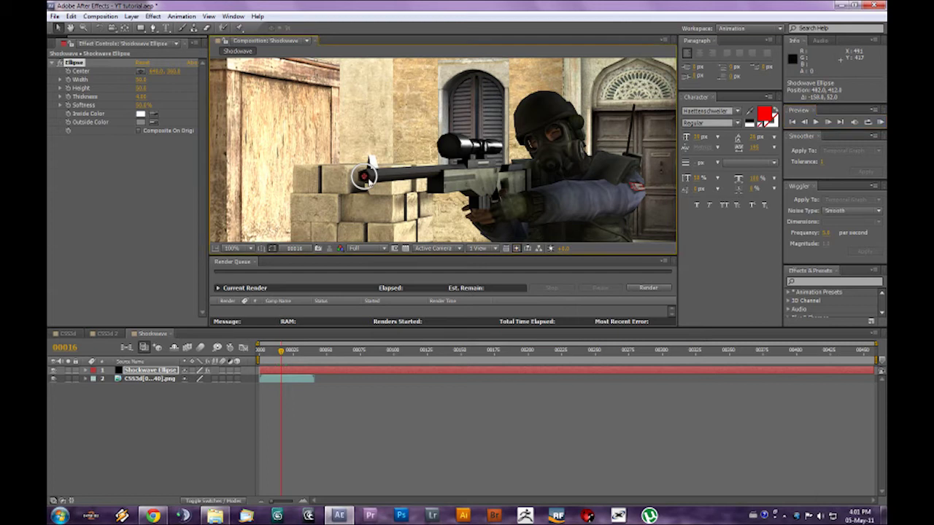
- Step between frames 14 and 17 to compare the ring's position with the barrel tip
click(827, 123)
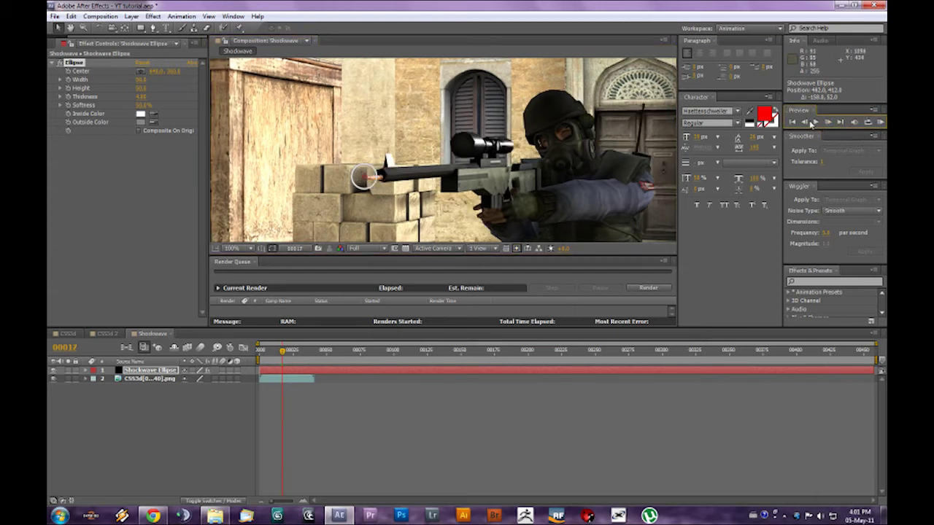
click(804, 122)
click(827, 123)
click(804, 123)
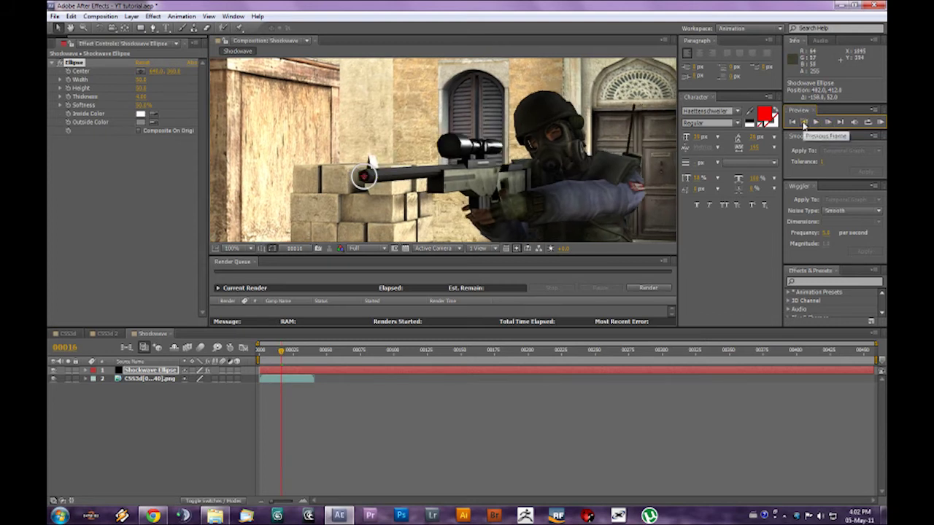
click(804, 122)
click(804, 123)
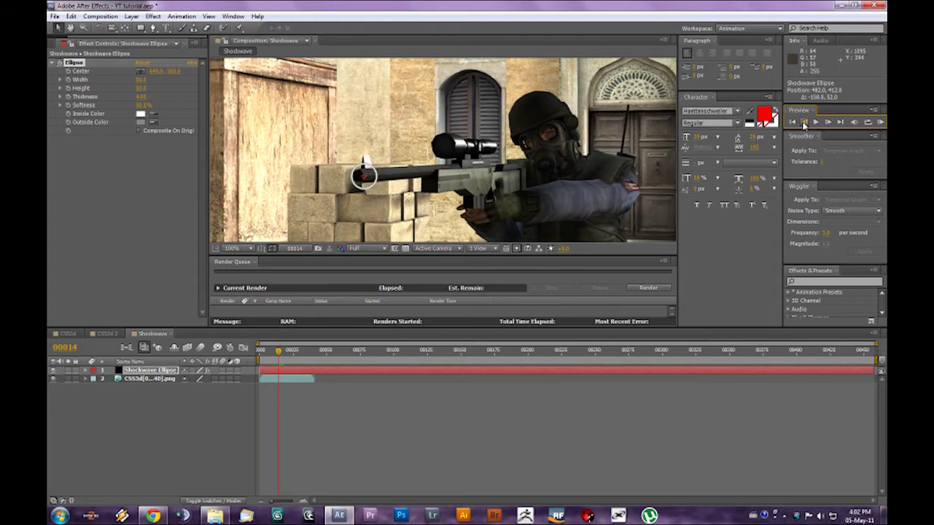
- At frame 13, realign the ring on the barrel tip, moving the layer to about 482, 405 and the ellipse center to 631, 361
click(827, 122)
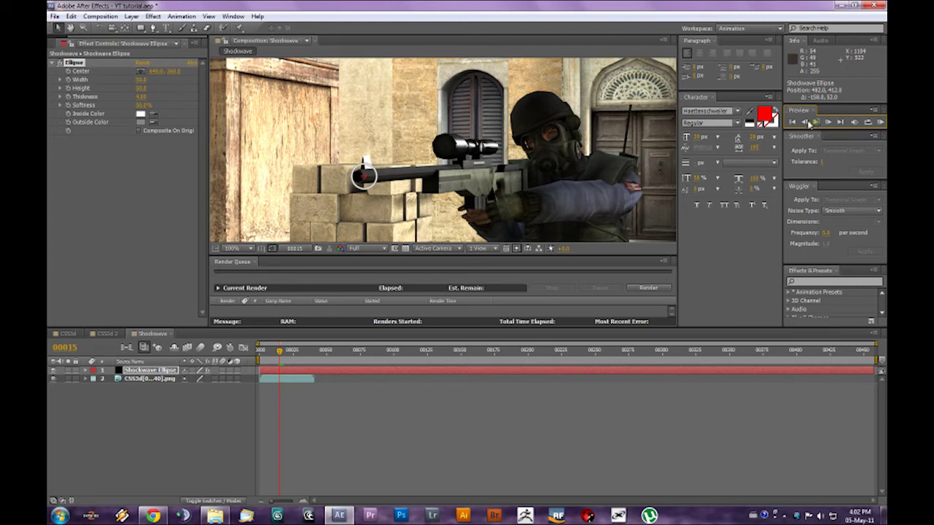
click(804, 123)
click(803, 123)
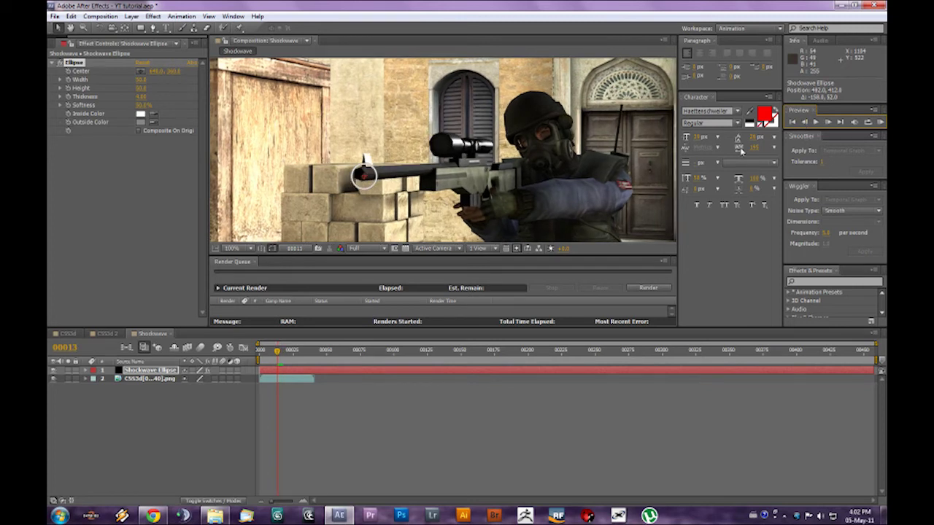
drag(365, 161, 364, 158)
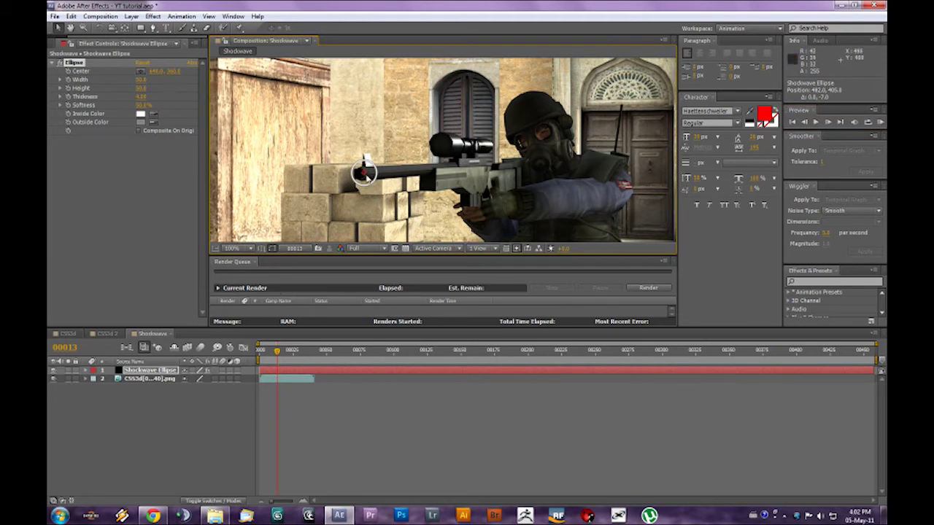
drag(368, 176, 361, 175)
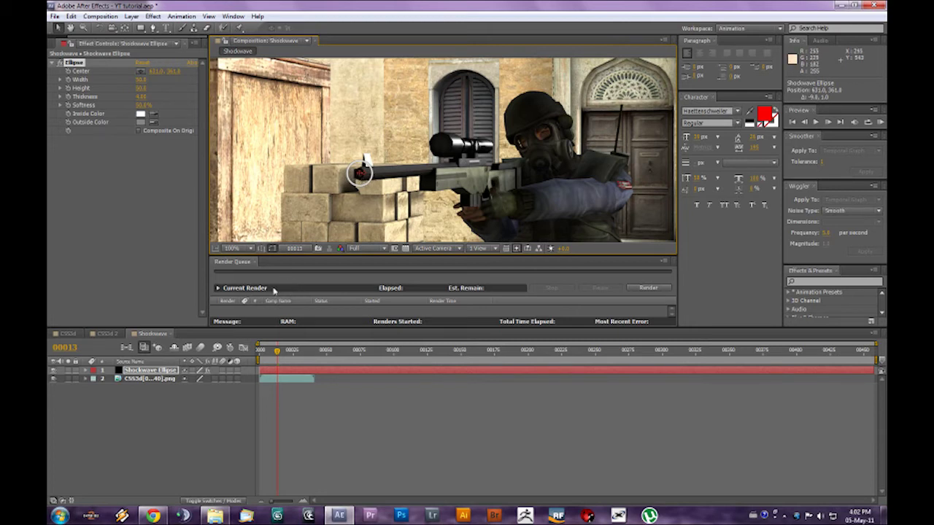
- Enable keyframing for the ellipse's width and height at frame 13 and set both to 0
click(69, 88)
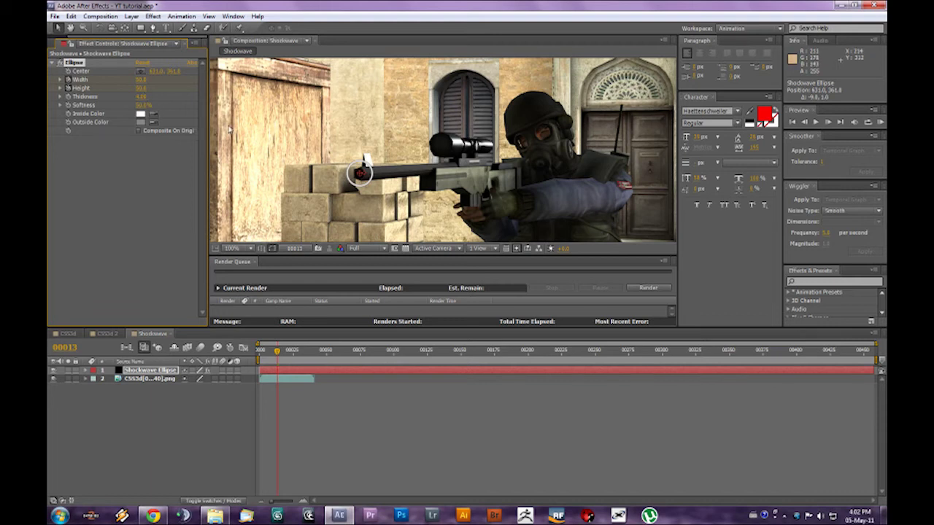
click(143, 88)
text(0)
key(Return)
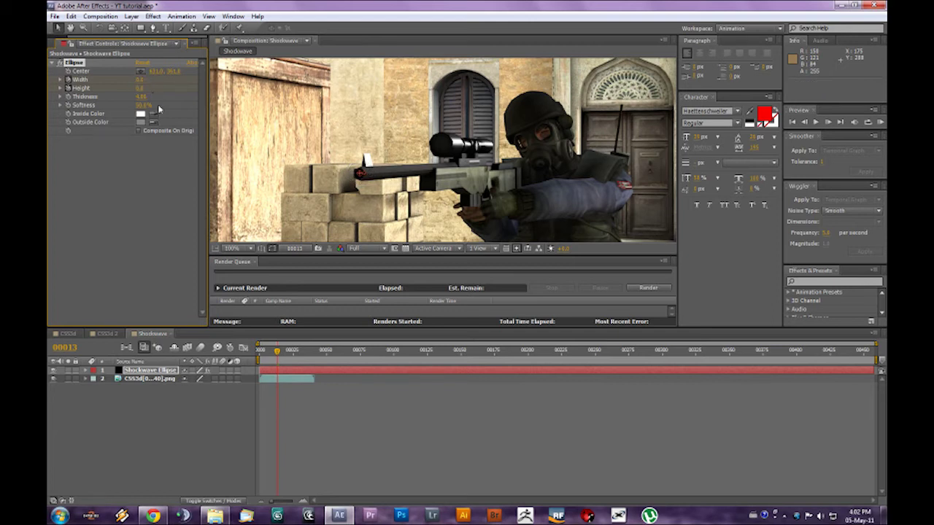
- Move the current time to frame 16 and set the ellipse's height and width to 5
click(825, 125)
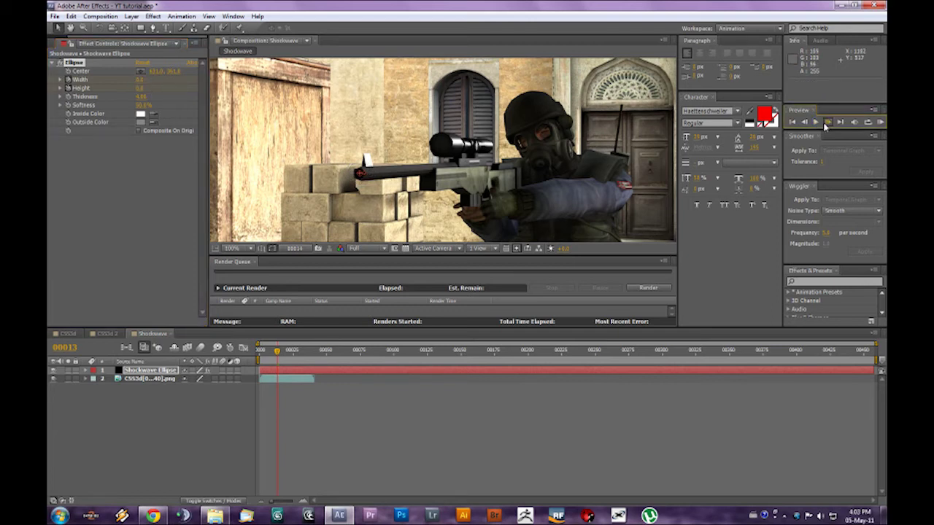
click(825, 125)
click(825, 125)
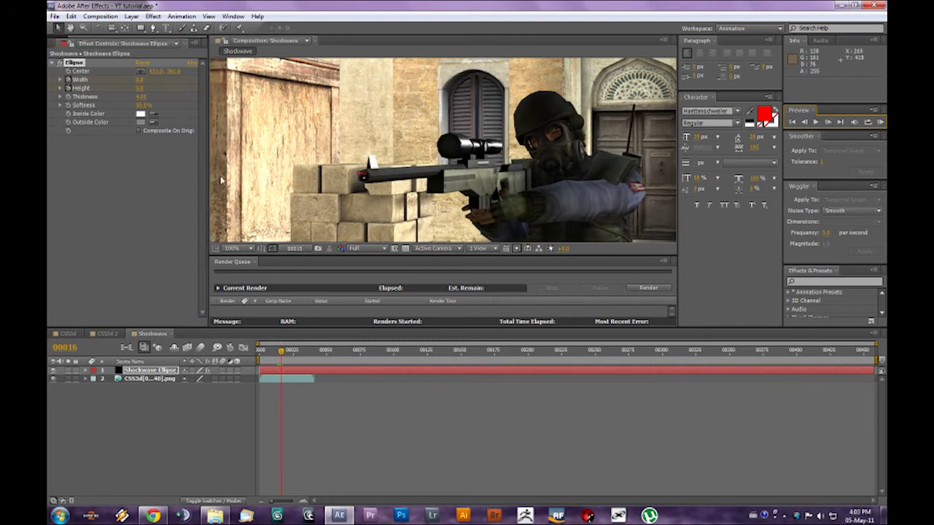
click(140, 88)
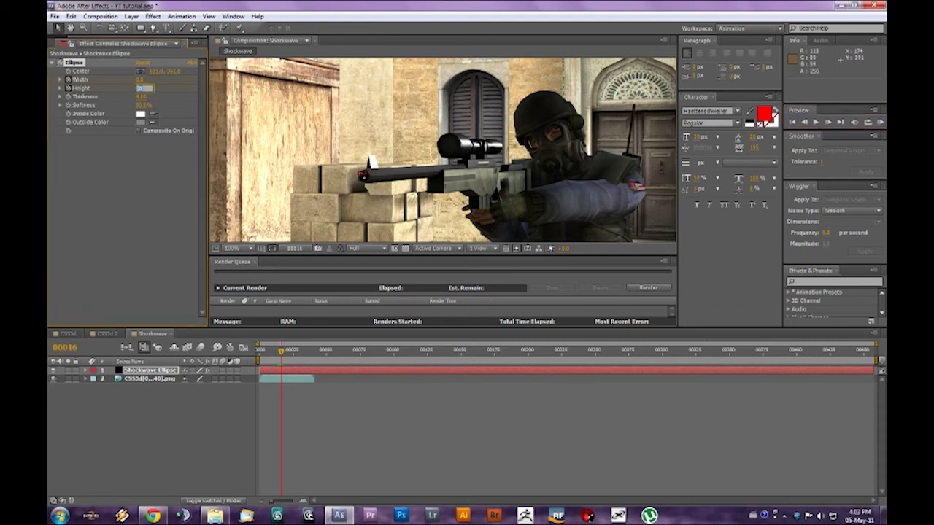
text(5.5)
key(Return)
drag(139, 79, 139, 79)
- Move the current time to frame 17 and set the ellipse's width and height to 25
click(827, 123)
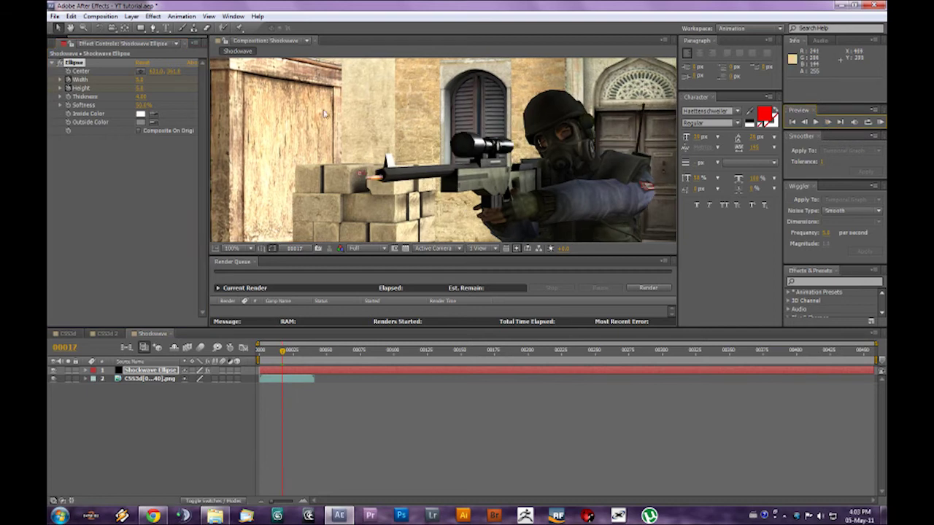
click(141, 79)
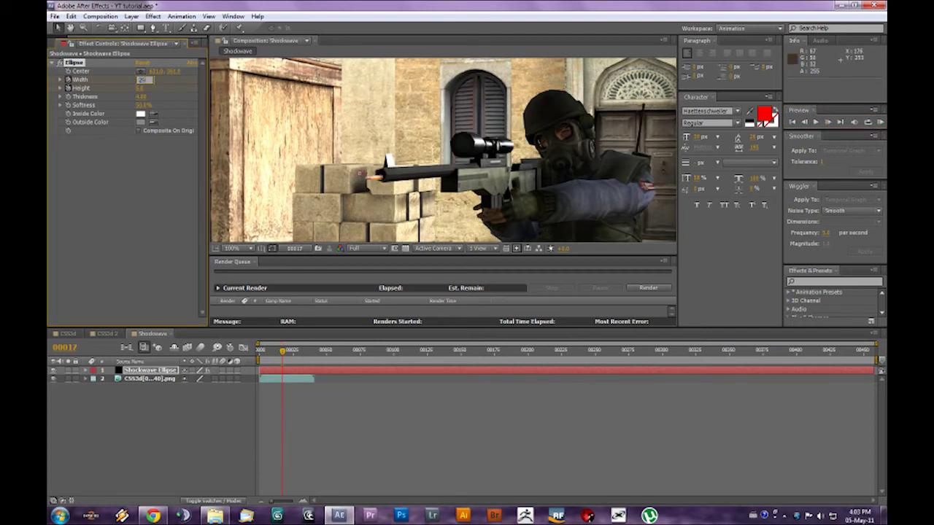
text(25)
key(Tab)
text(25)
key(Return)
- Advance to frame 18 and set the ellipse's width and height to 60
click(828, 123)
click(144, 79)
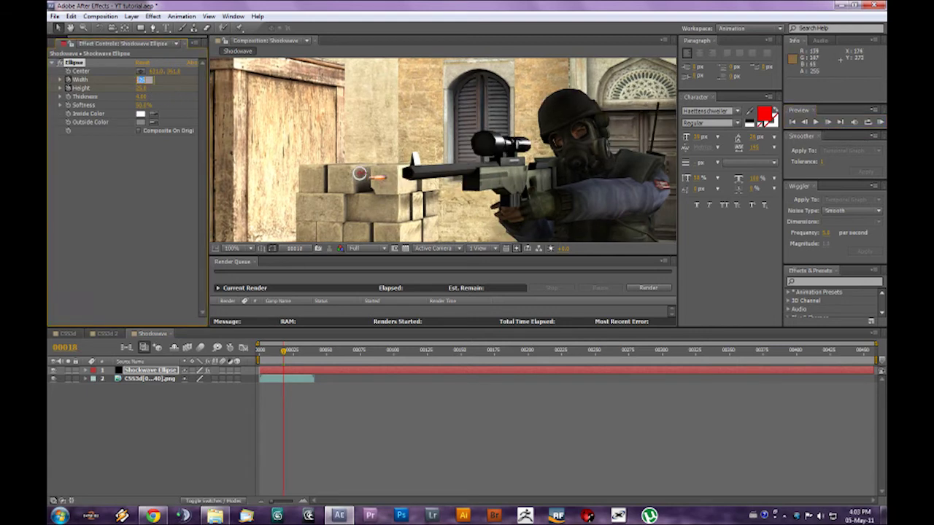
text(60)
key(Tab)
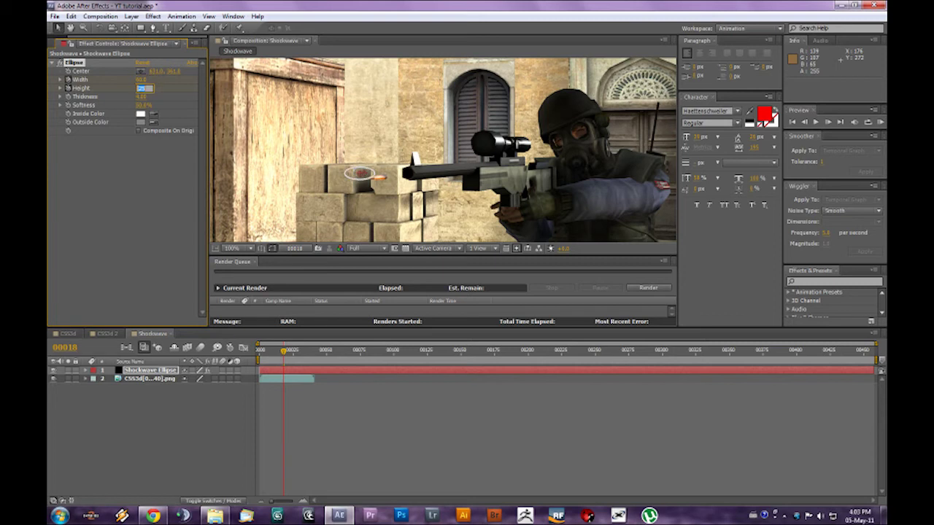
text(60)
key(Return)
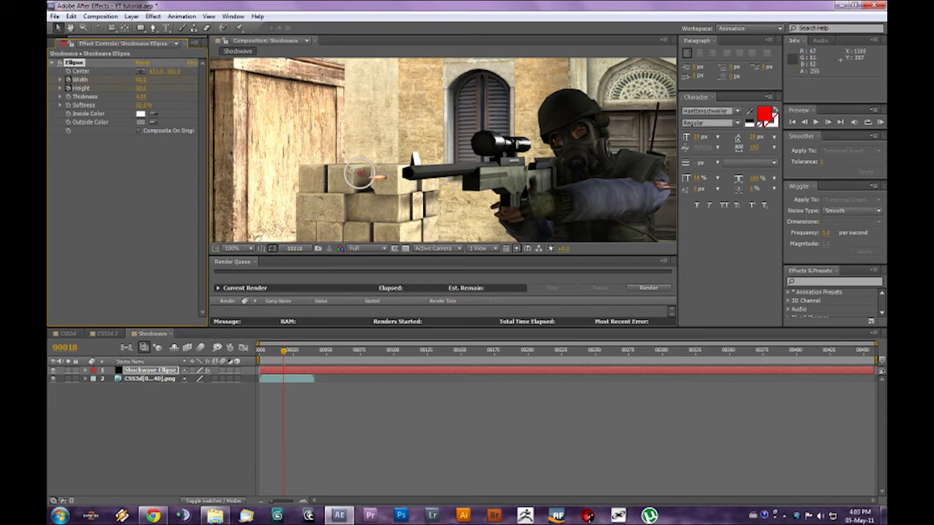
- Go to frame 19 and set both the width and the height of the ellipse to 100
click(827, 121)
click(143, 79)
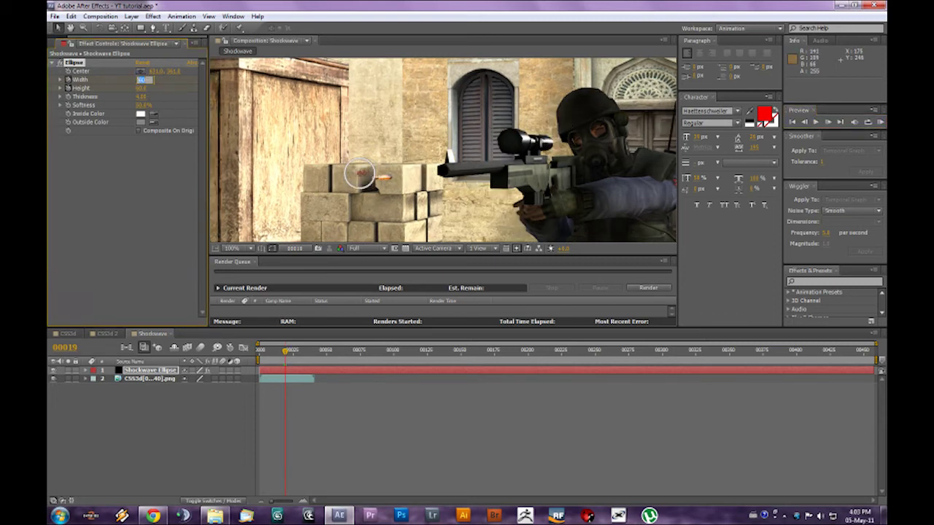
text(100)
key(Tab)
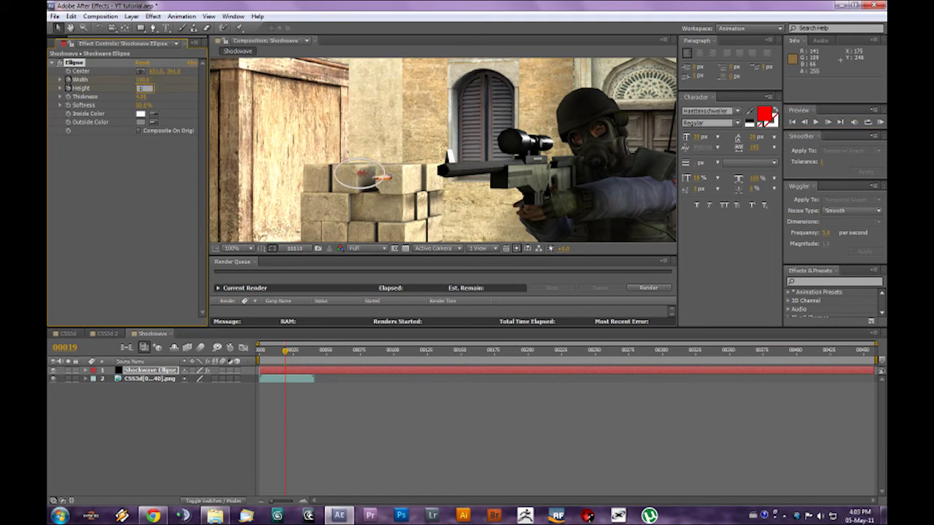
text(100)
key(Return)
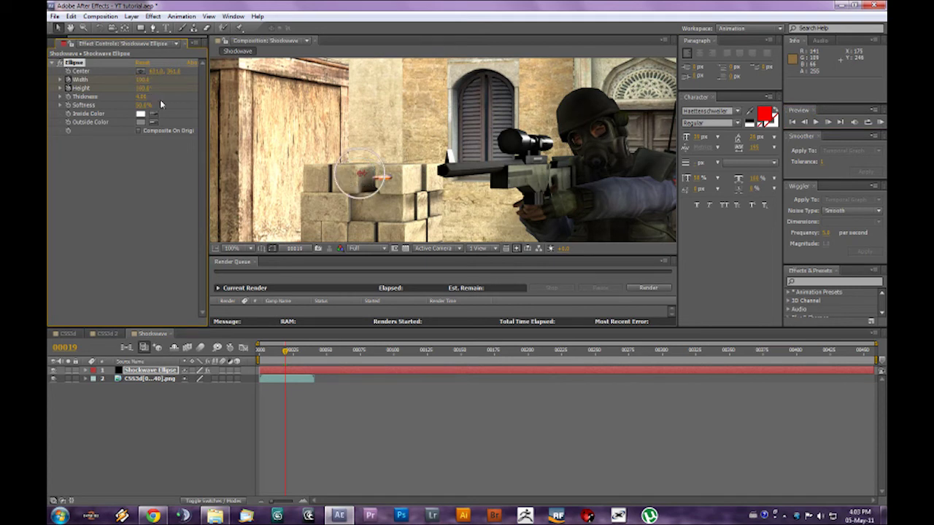
- At frame 20, set the ellipse's width and height first to 120, and raise both to 140
click(827, 122)
click(144, 79)
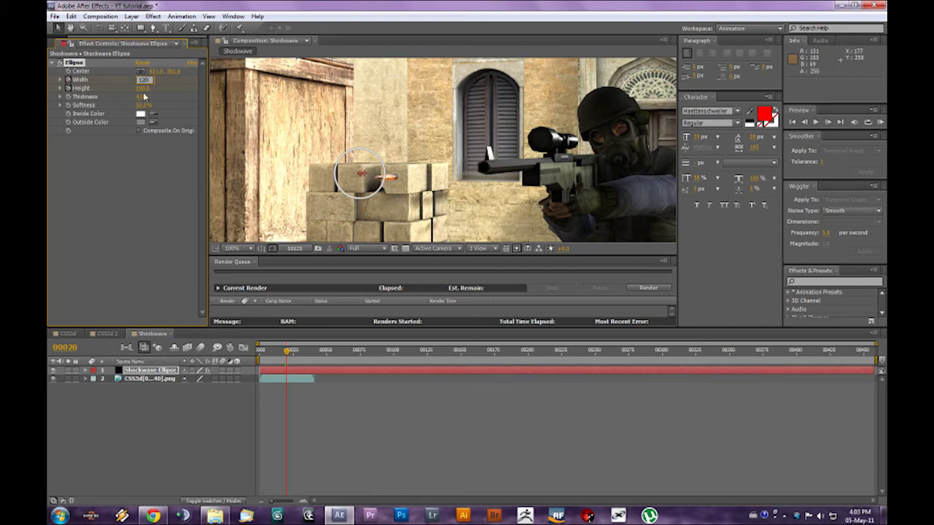
key(Tab)
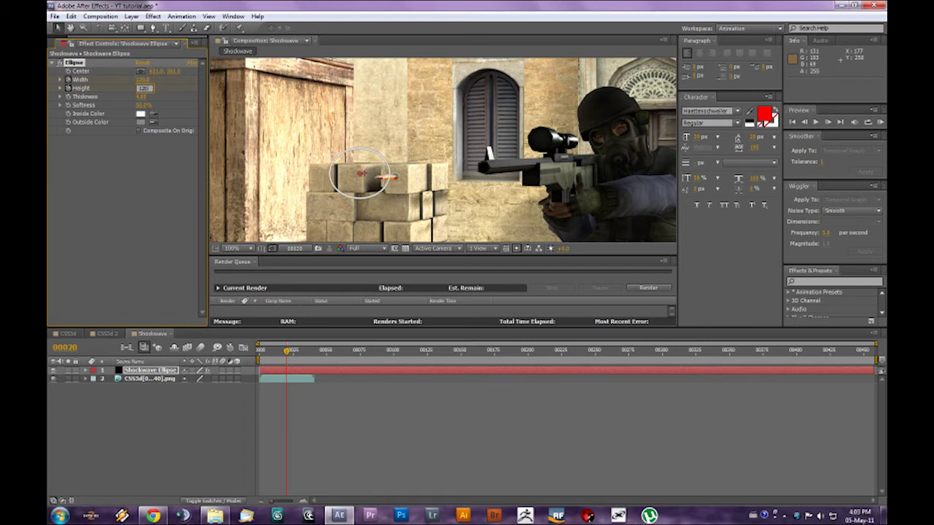
text(120)
key(Return)
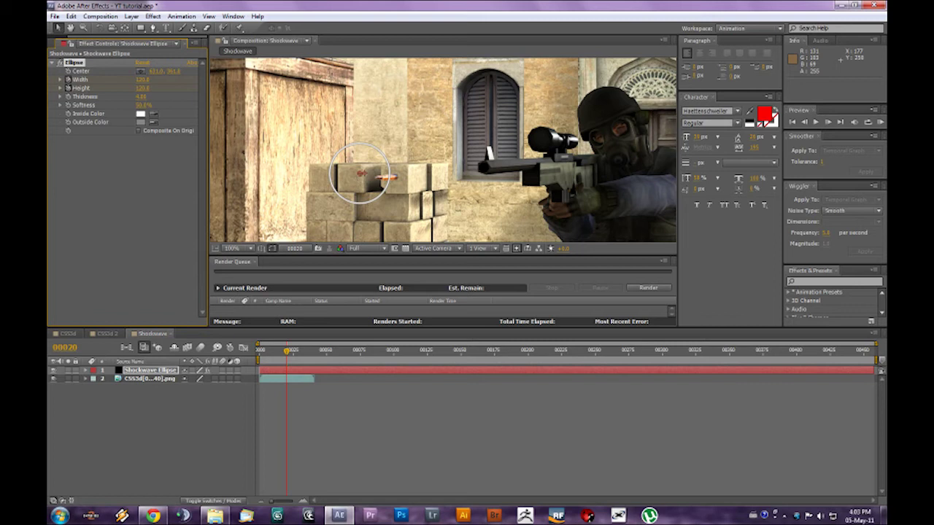
click(144, 79)
key(Tab)
text(145)
key(Return)
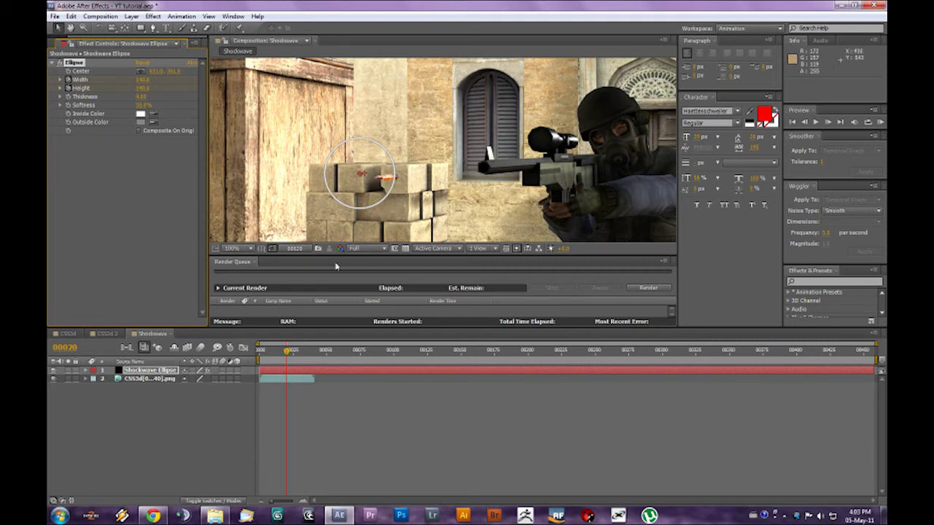
- Return to frame 13 and enable position keyframing on the Shockwave Ellipse layer
drag(286, 354, 277, 361)
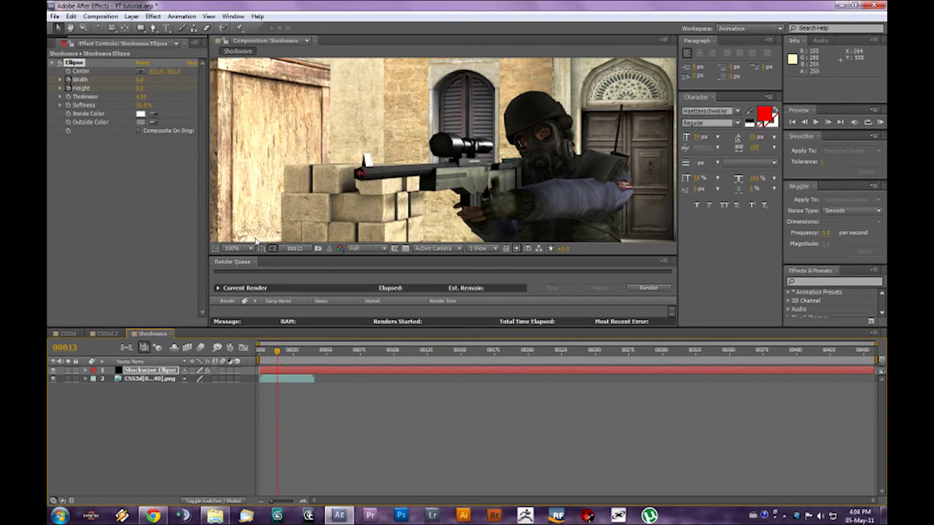
key(p)
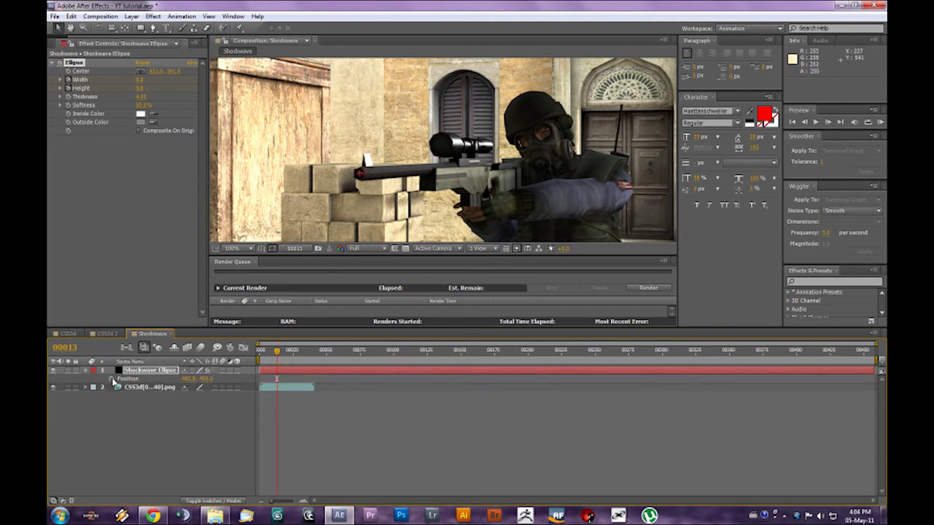
click(112, 380)
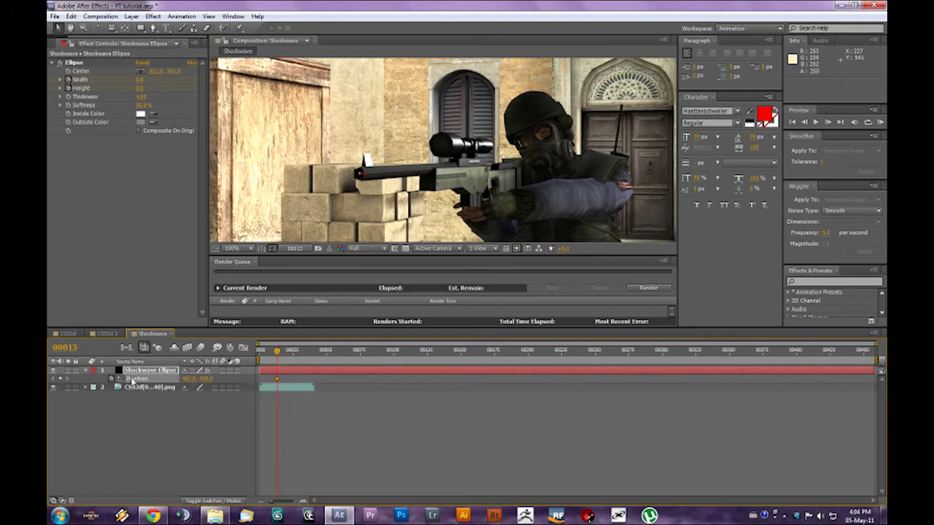
- Advance to frame 16 and move the ring onto the barrel tip, at about 488, 410
click(829, 122)
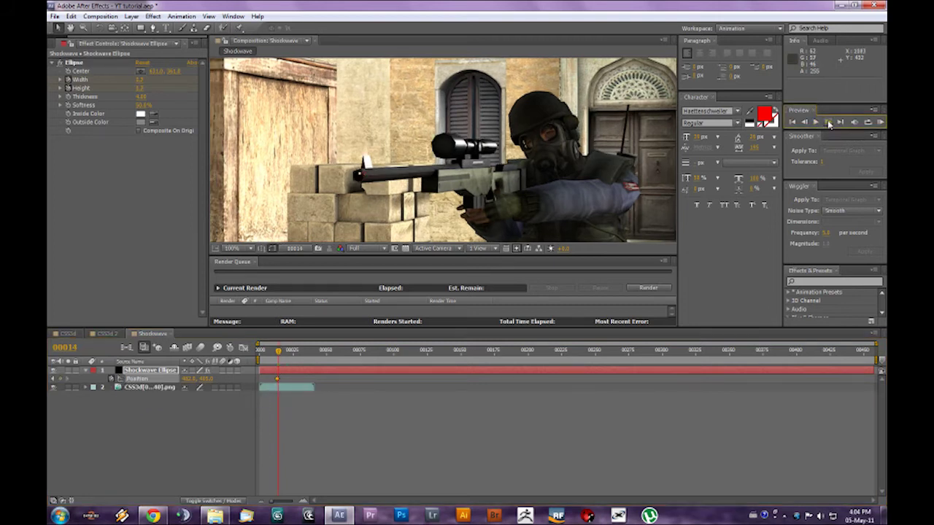
click(829, 122)
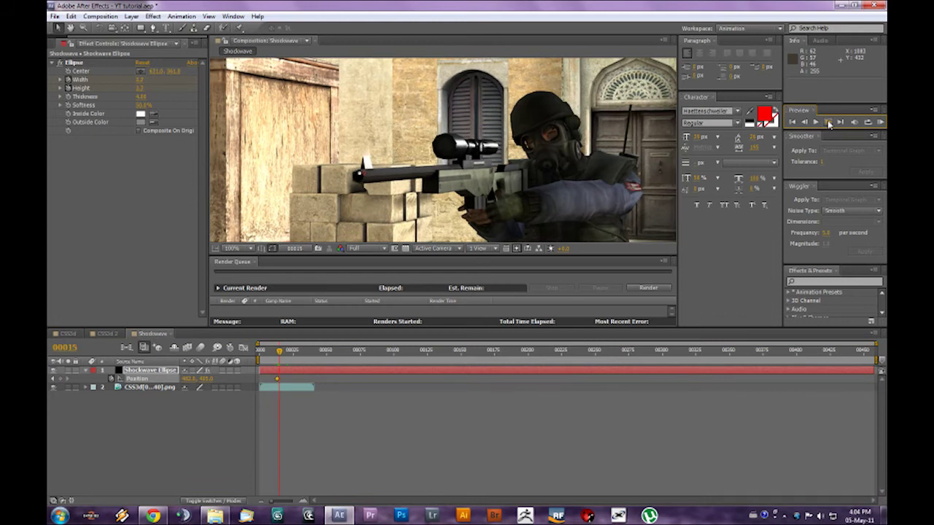
click(829, 123)
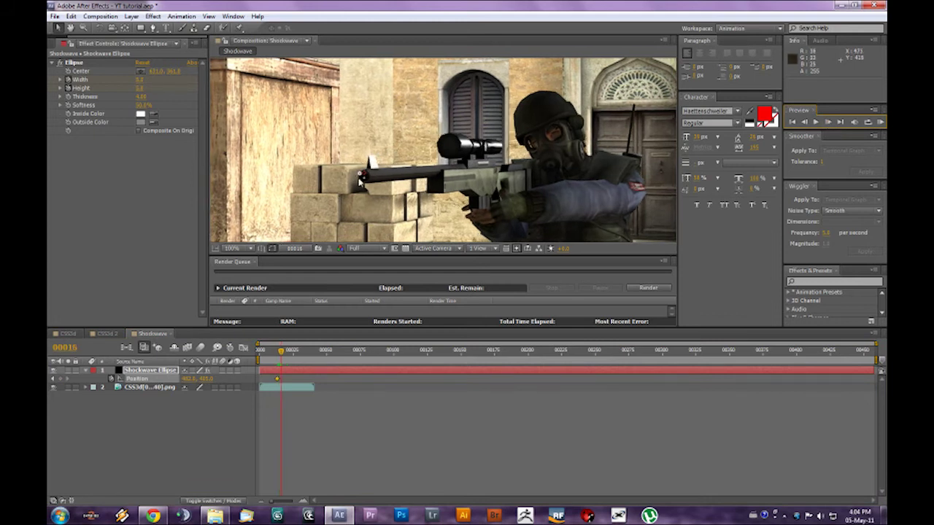
drag(359, 174, 364, 177)
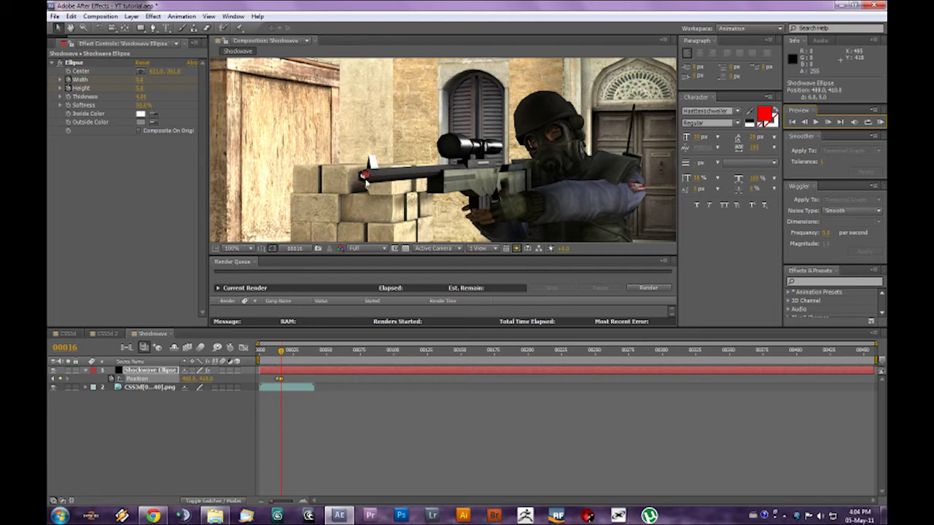
- Follow the barrel tip with the ring at frames 17 and 18, placing it at about 581, 405 at frame 18
key(Page_Down)
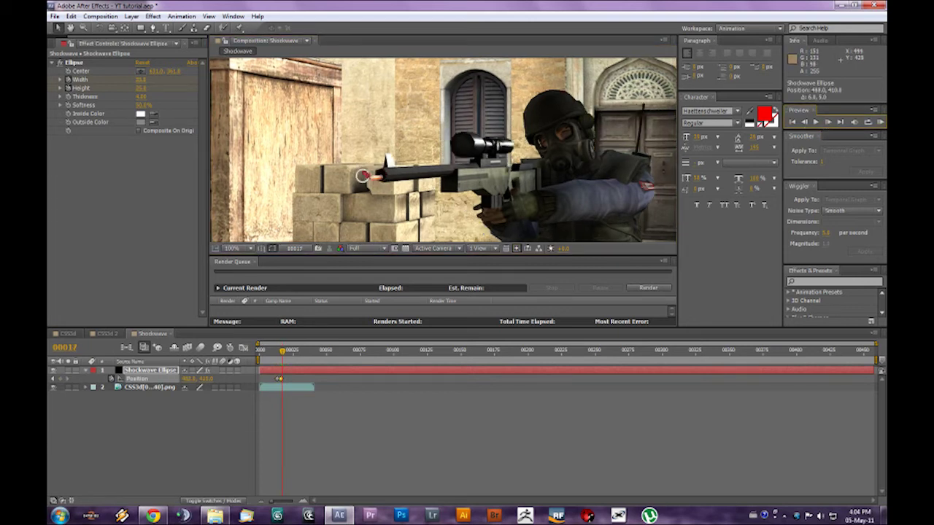
drag(362, 176, 411, 172)
click(828, 122)
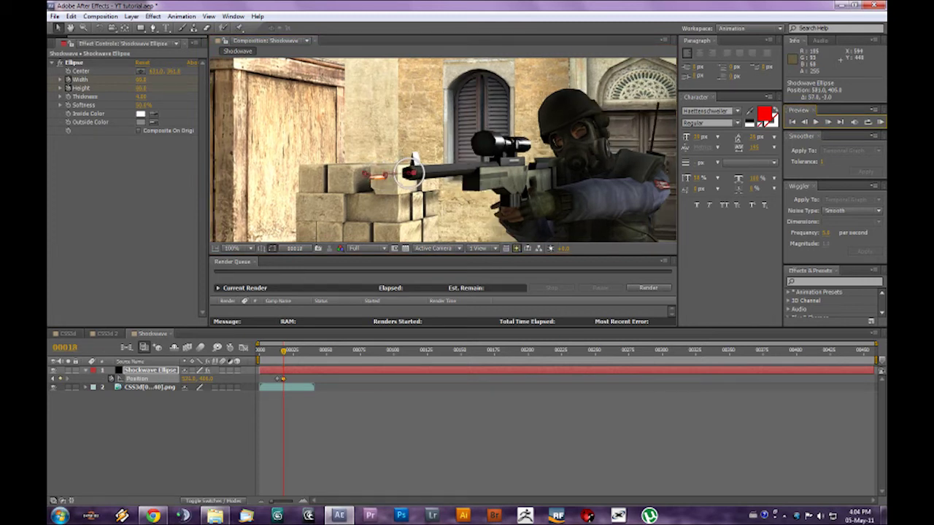
- Reposition the ring on the barrel tip at about 645, 401 for frame 19 and about 729, 395 for frame 20
click(827, 122)
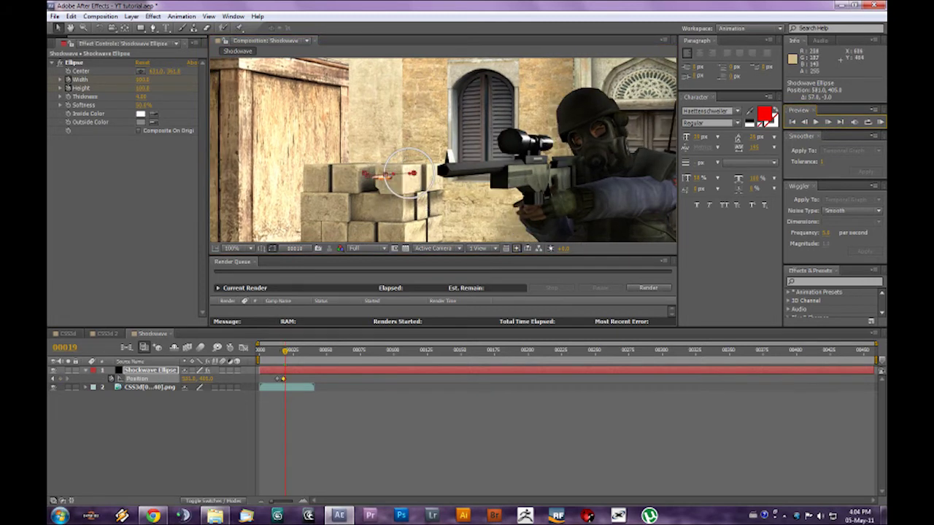
drag(411, 173, 442, 171)
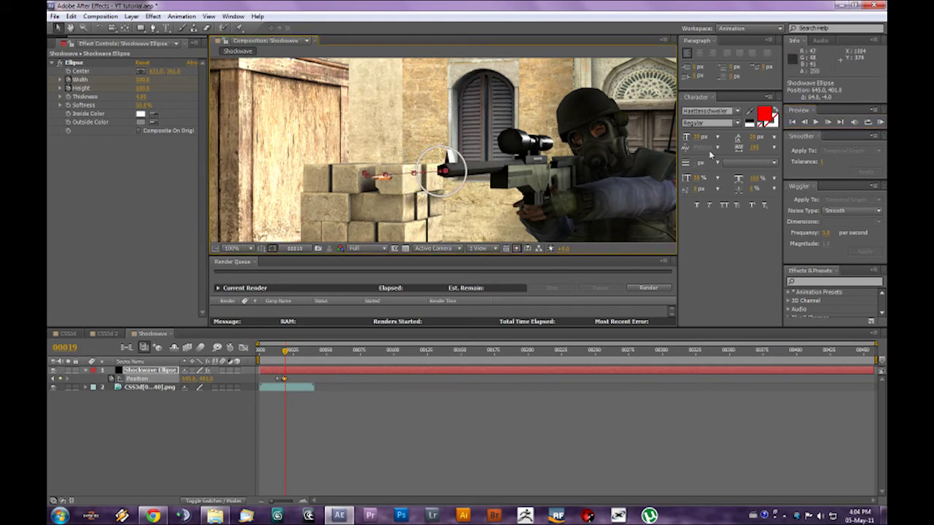
click(827, 122)
drag(447, 172, 489, 169)
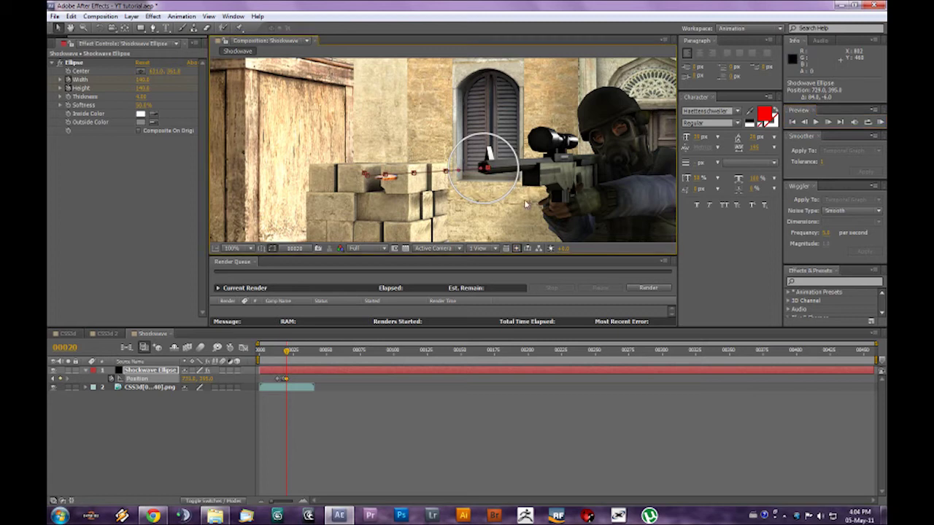
- Keep the ring on the barrel tip frame by frame from 21 to 27, ending at about 1082, 361
click(827, 121)
drag(498, 218, 592, 208)
click(827, 122)
drag(562, 159, 663, 151)
click(828, 121)
click(827, 122)
click(828, 122)
click(827, 122)
click(827, 122)
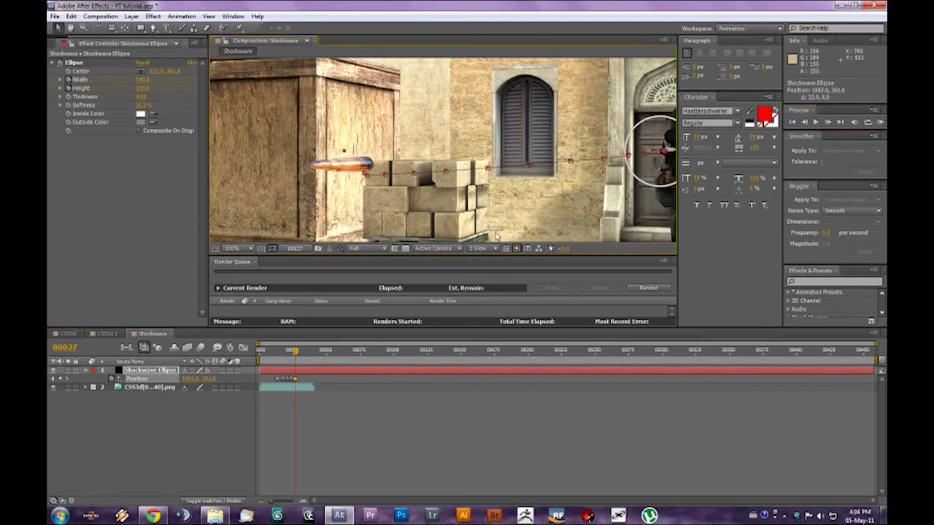
- Go back to frame 18 and make the Shockwave Ellipse layer a 3D layer
drag(298, 353, 284, 365)
drag(286, 364, 283, 365)
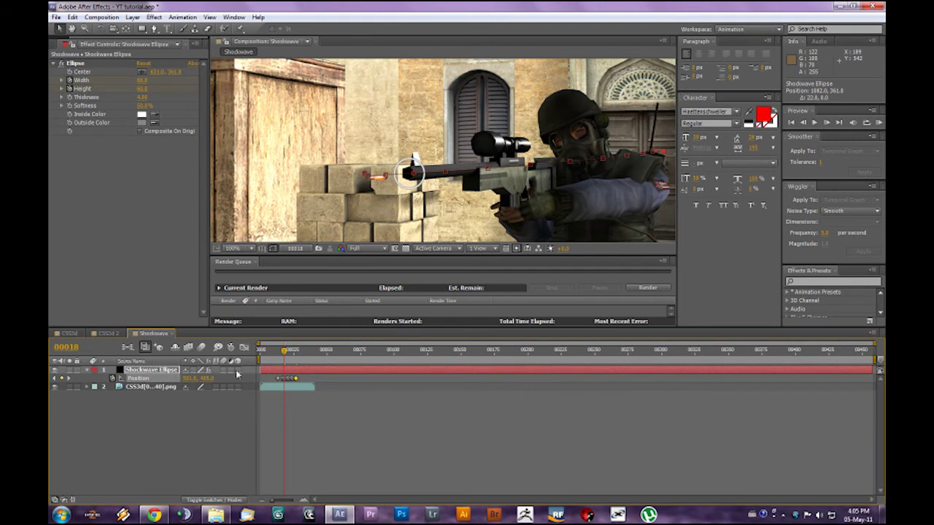
key(F4)
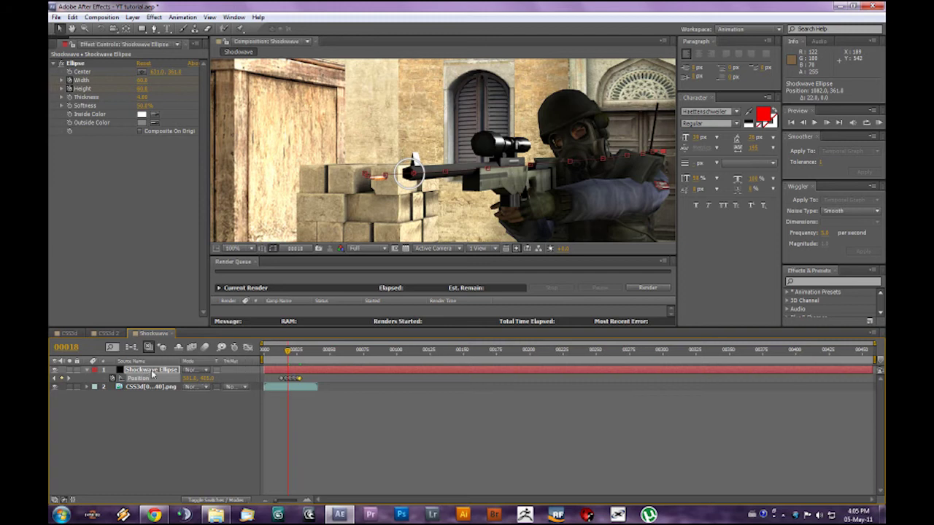
key(F4)
key(F4)
key(F4)
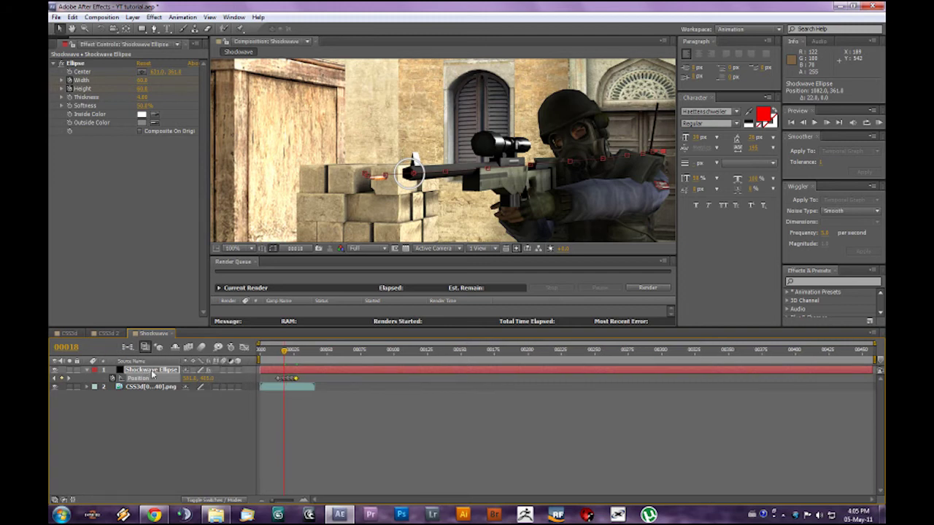
click(238, 370)
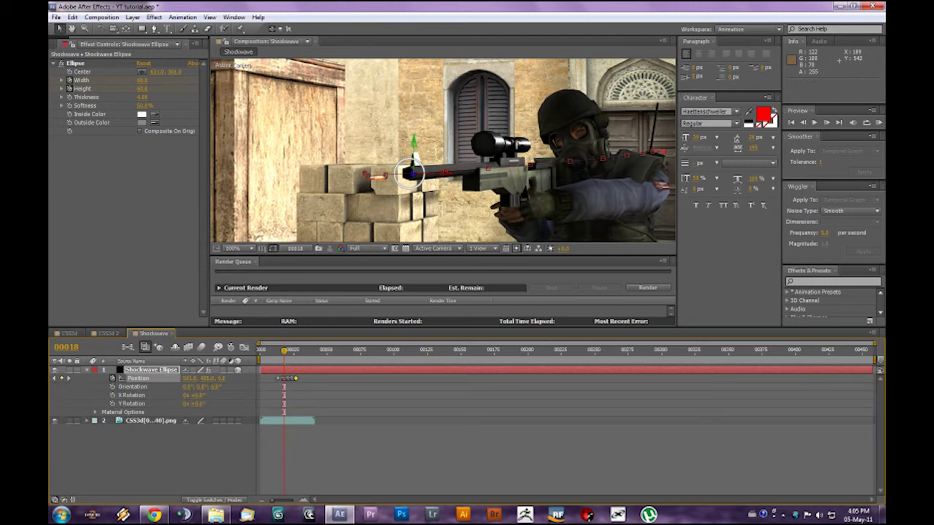
- Try an X rotation on the ring and undo it, and turn the layer's Y orientation to about 31° instead
drag(191, 394, 204, 392)
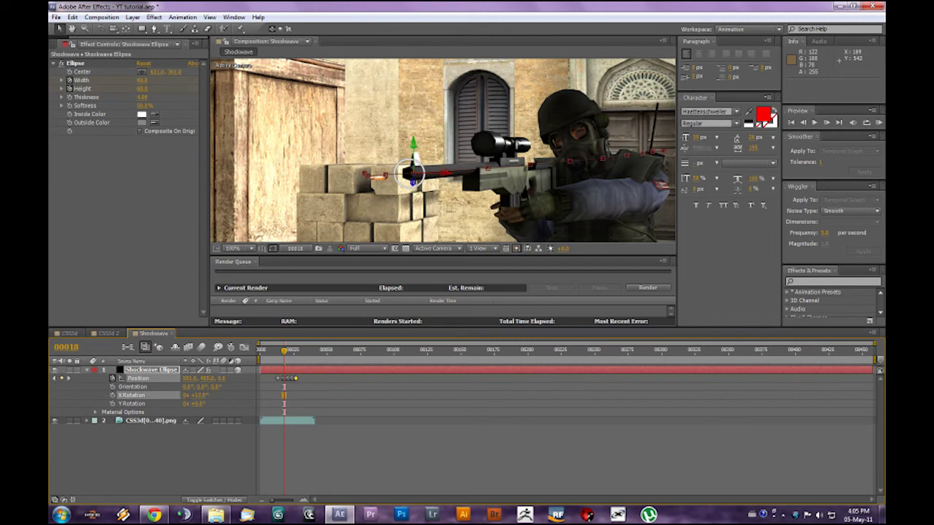
key(ctrl+z)
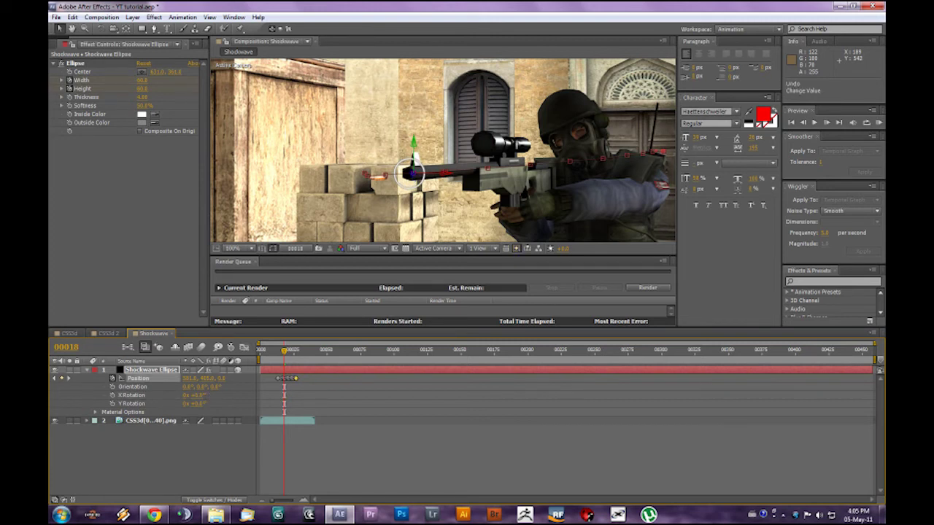
click(132, 387)
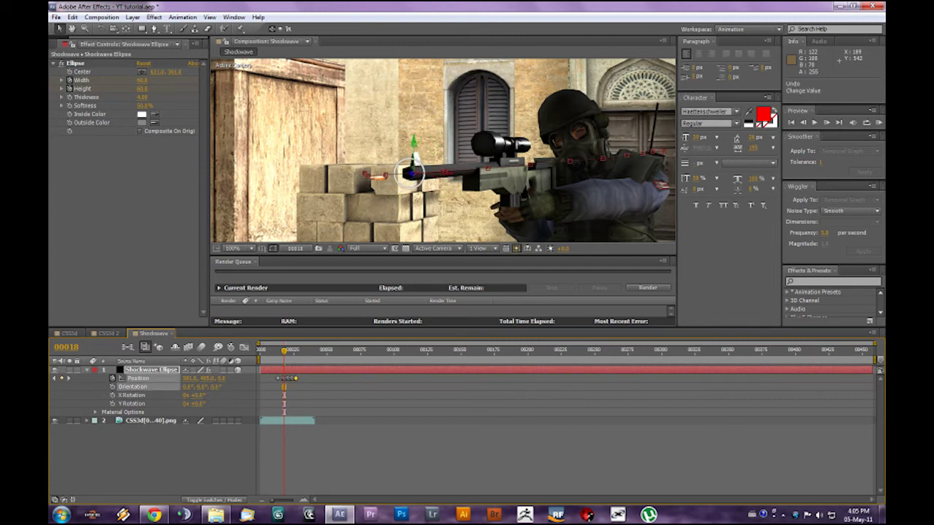
drag(420, 174, 421, 176)
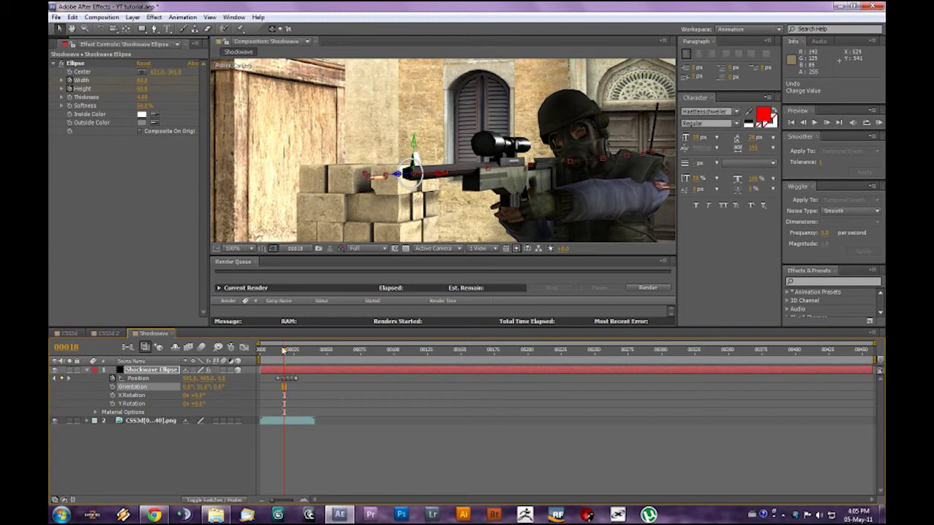
- Scrub the timeline to frame 20 and back to frame 2 to check the tilted ring against the barrel
click(283, 352)
mouse_move(282, 352)
mouse_down()
mouse_move(267, 352)
mouse_move(288, 352)
mouse_up()
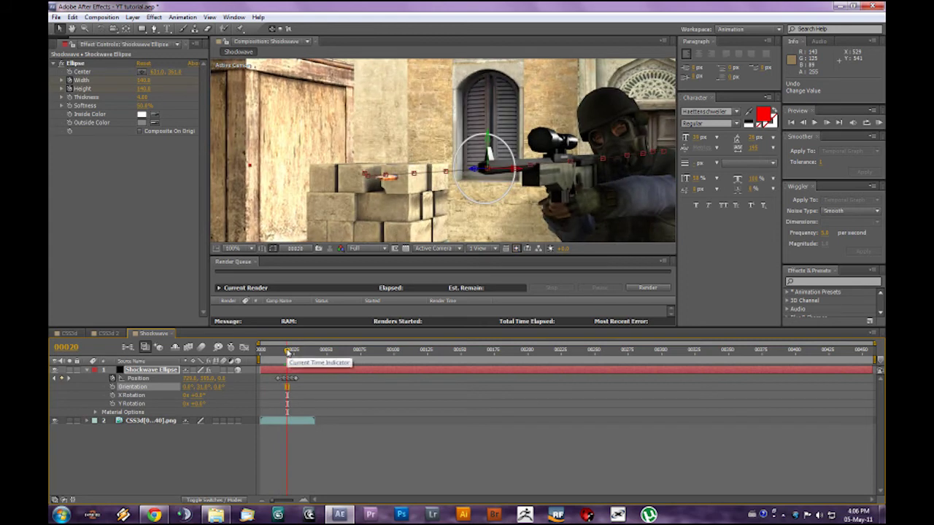
drag(288, 353, 263, 353)
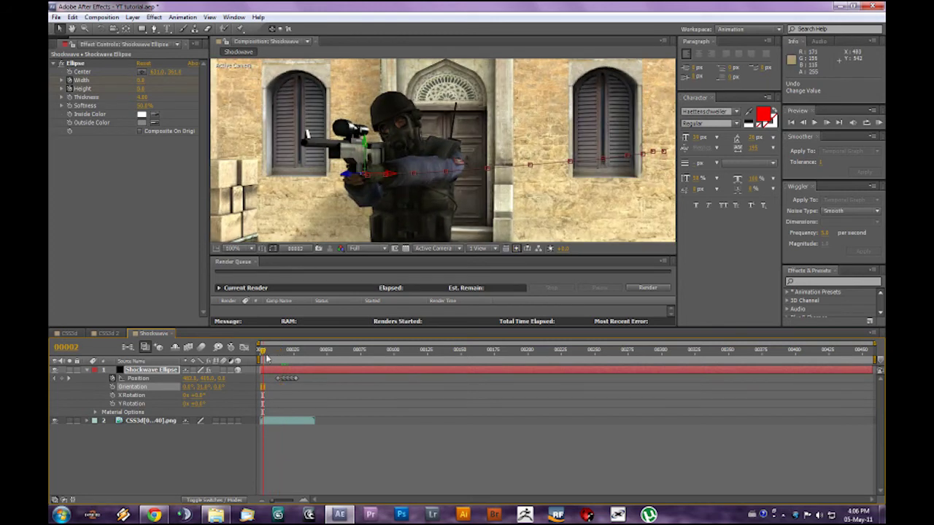
- Enable opacity keyframing on the Shockwave Ellipse layer with 0% at frame 0 and another 0% keyframe at frame 13
mouse_move(262, 353)
mouse_down()
mouse_move(276, 354)
mouse_move(260, 354)
mouse_up()
key(t)
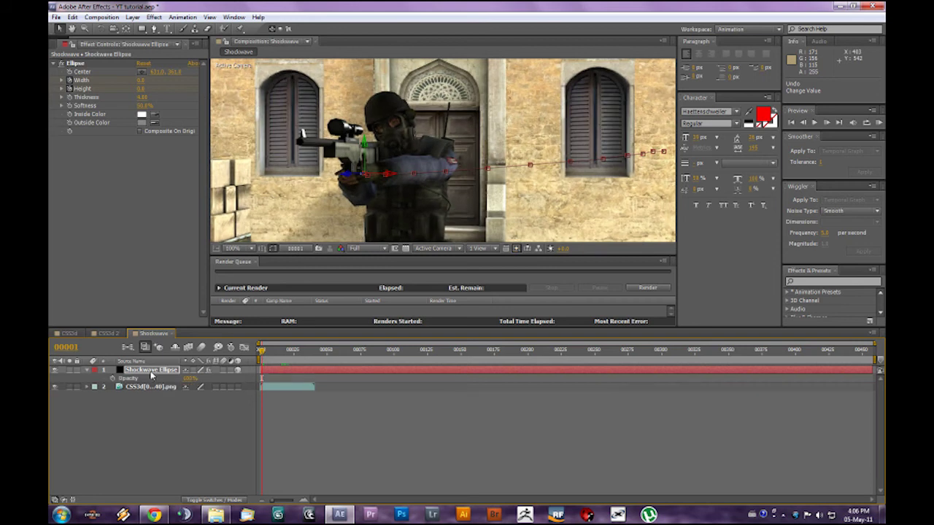
mouse_move(261, 353)
mouse_down()
mouse_move(271, 353)
mouse_move(260, 353)
mouse_up()
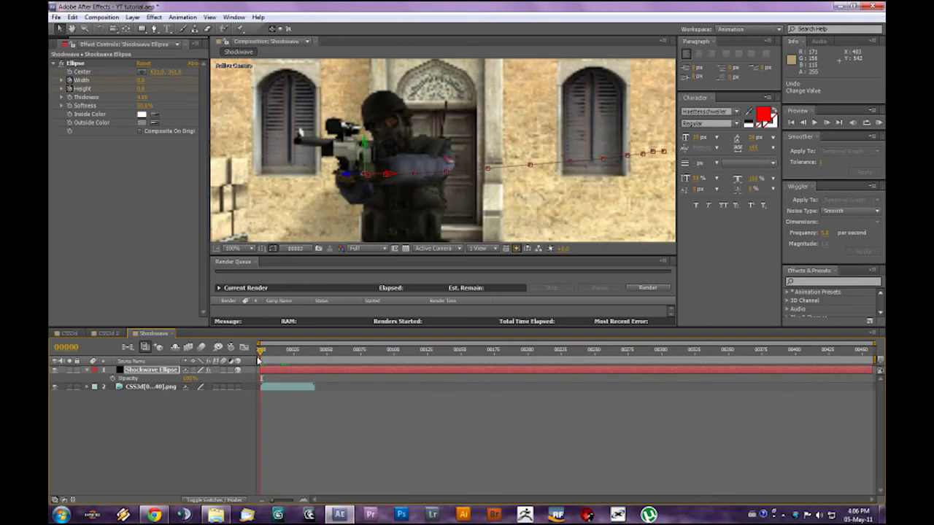
click(113, 380)
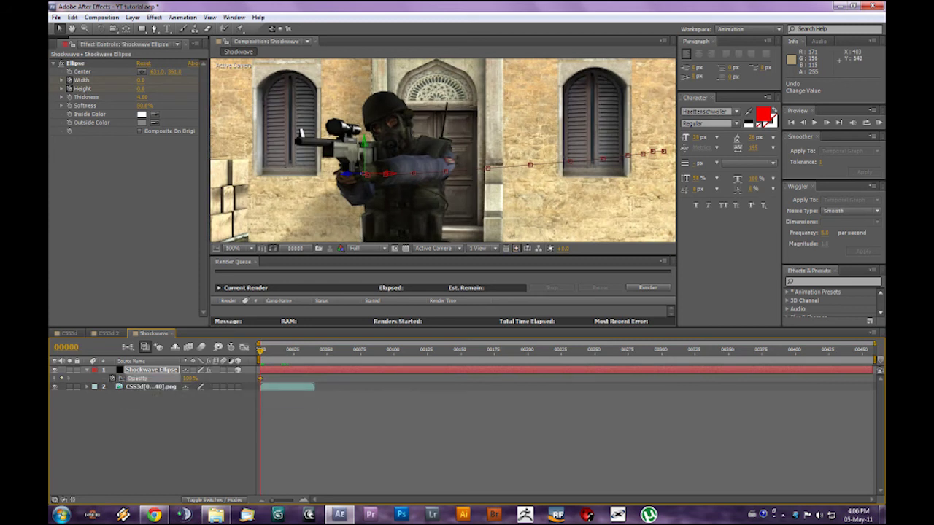
click(189, 378)
key(Return)
mouse_move(261, 351)
mouse_down()
mouse_move(288, 352)
mouse_move(278, 355)
mouse_up()
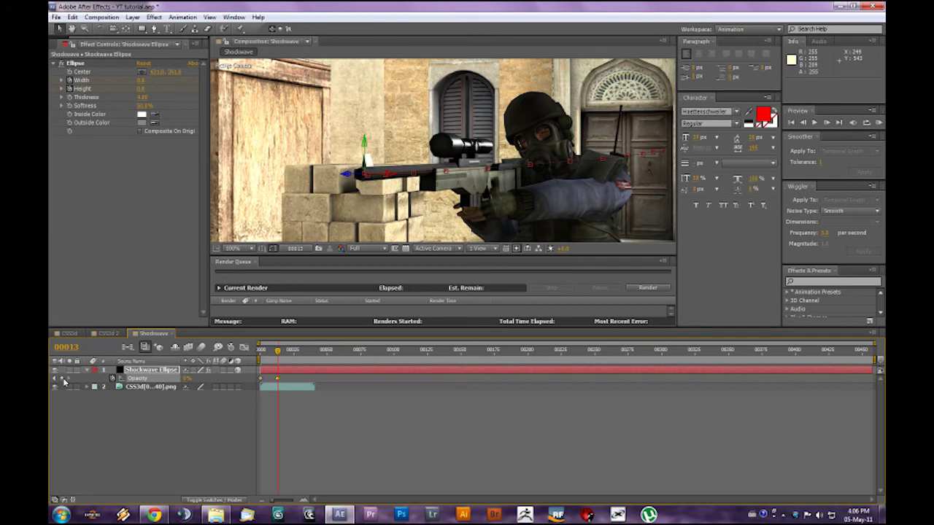
- Fade the ring in and out by keyframing its opacity to 100% at frame 25 and 0% at frame 30
mouse_move(278, 353)
mouse_down()
mouse_move(263, 353)
mouse_move(295, 349)
mouse_up()
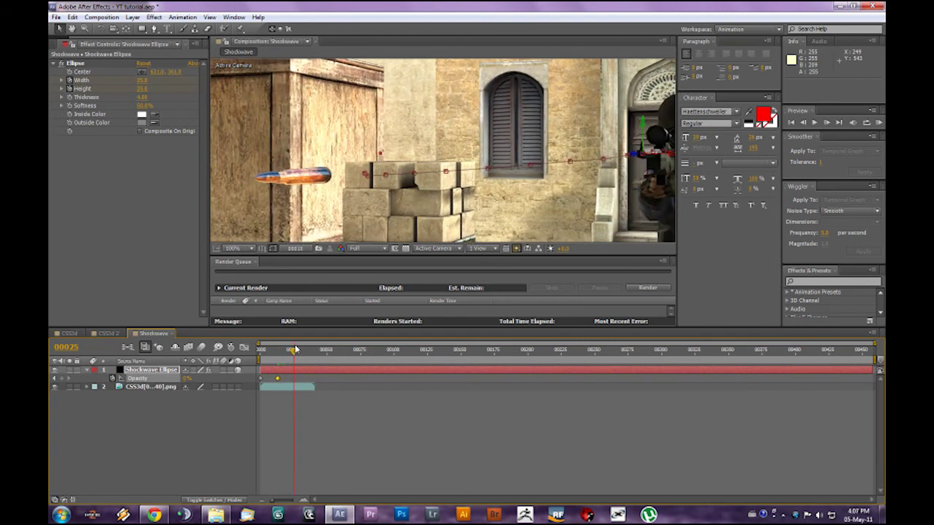
click(189, 378)
text(100)
key(Return)
mouse_move(297, 352)
mouse_down()
mouse_move(310, 353)
mouse_move(299, 354)
mouse_up()
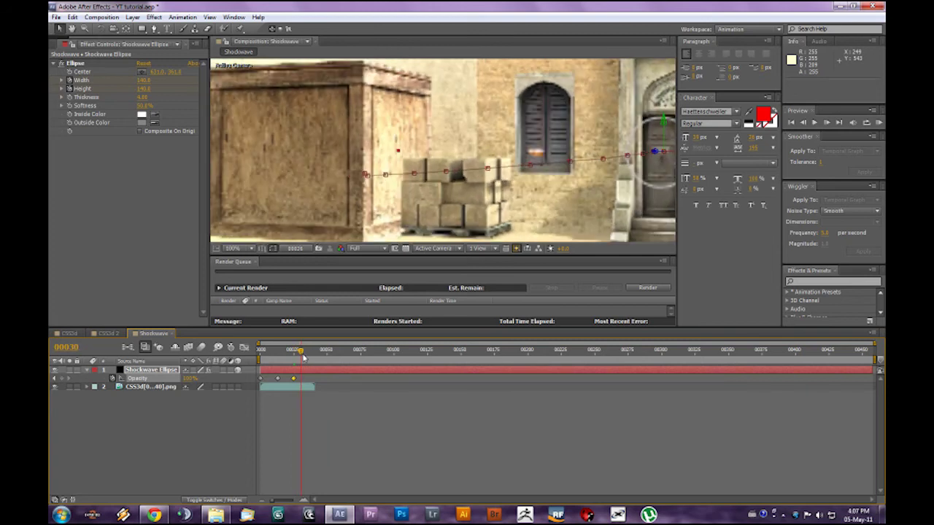
click(191, 378)
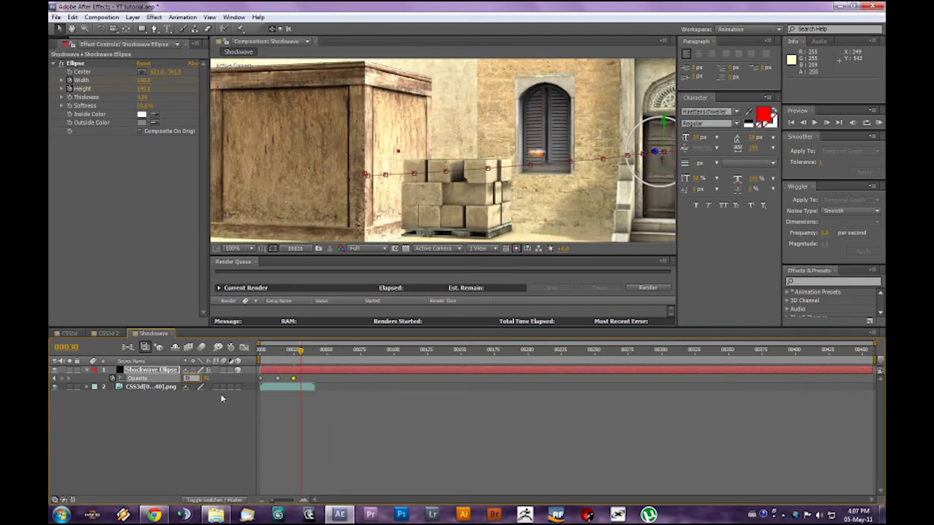
key(Return)
mouse_move(300, 352)
mouse_down()
mouse_move(272, 358)
mouse_move(300, 357)
mouse_up()
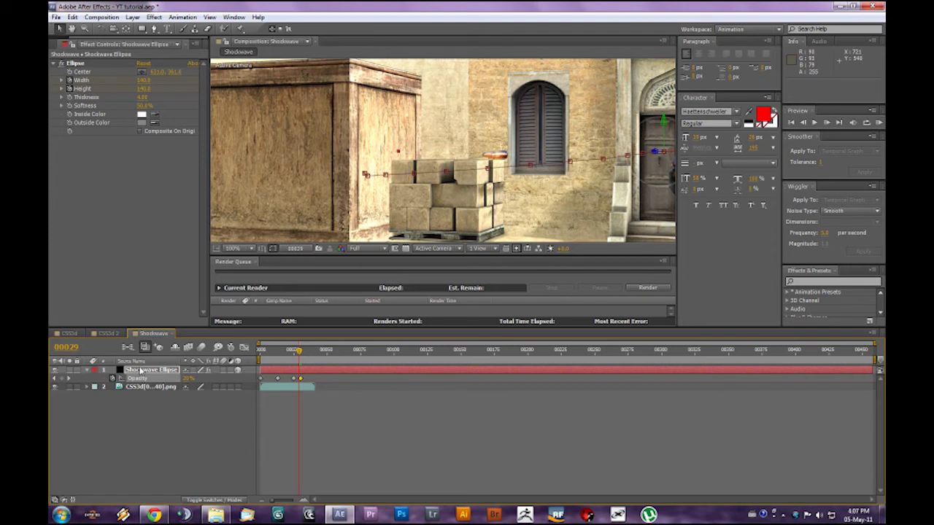
- Reveal the ring's Position keyframes and move it to about 1099, 361 at frame 28 to follow the barrel tip
key(p)
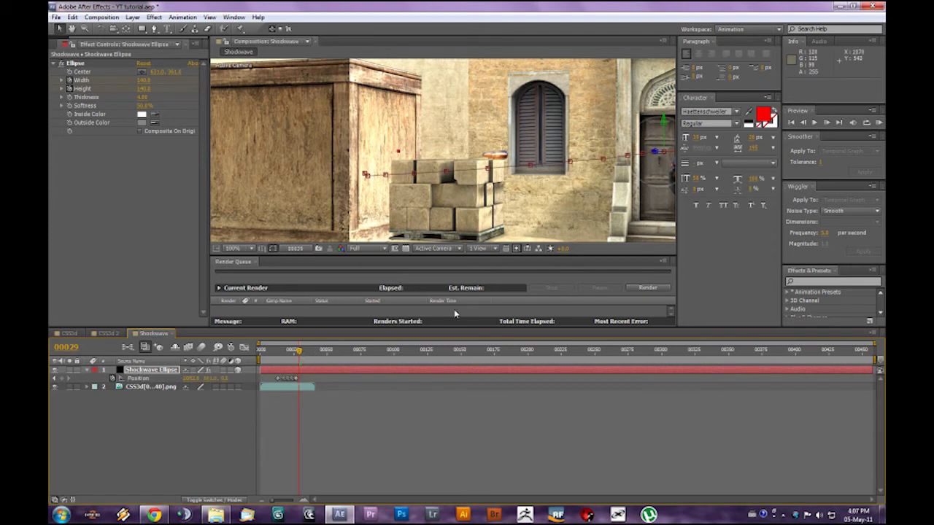
drag(297, 355, 294, 355)
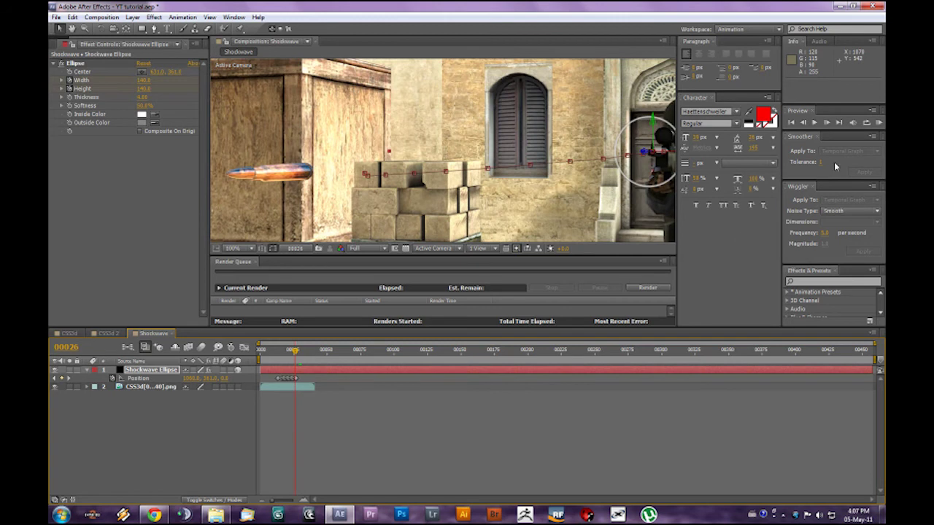
click(827, 123)
click(826, 123)
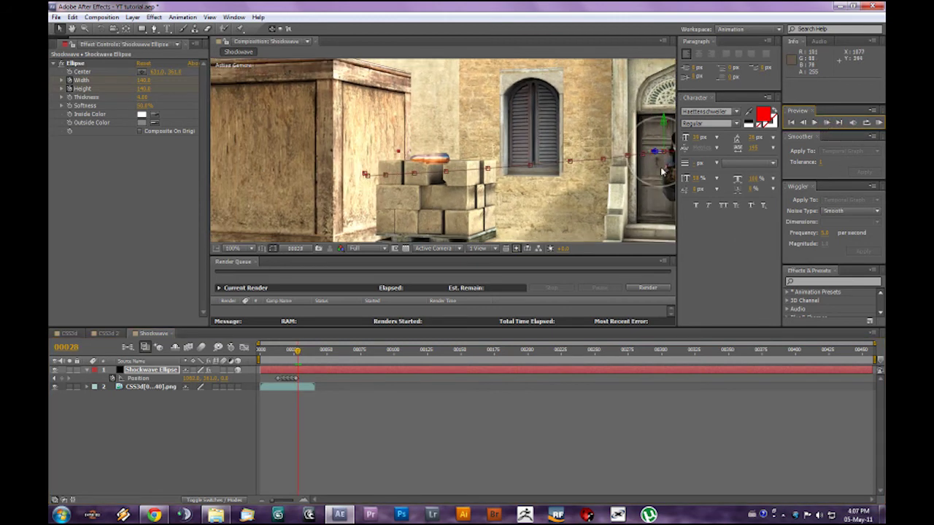
drag(665, 152, 671, 153)
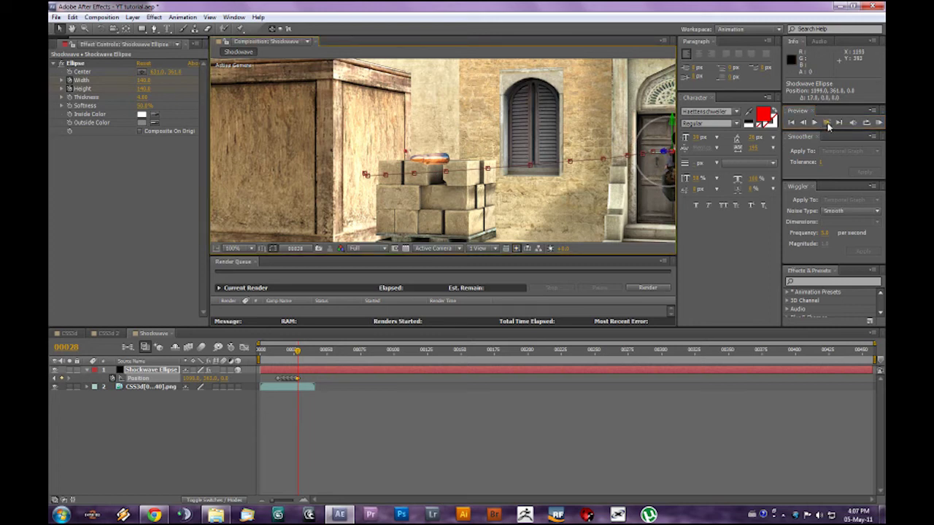
click(827, 123)
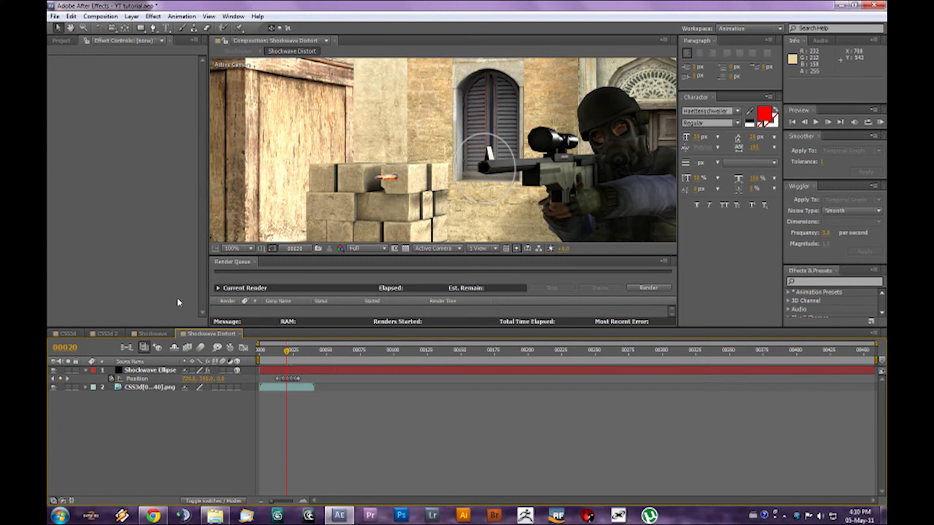
- Examine the Shockwave Distort ring at frame 26 with the footage hidden and shown, and compare with the layers in CSS3d 2
drag(289, 354, 294, 354)
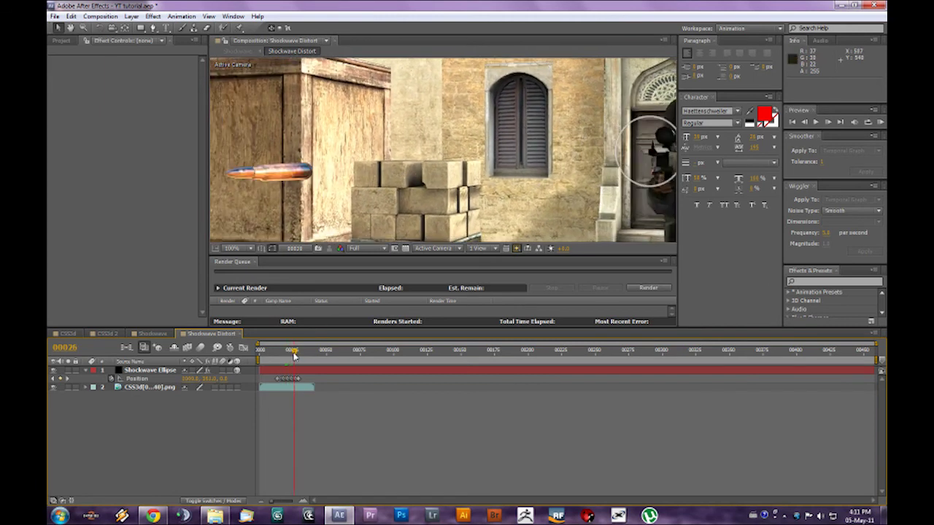
drag(172, 417, 153, 379)
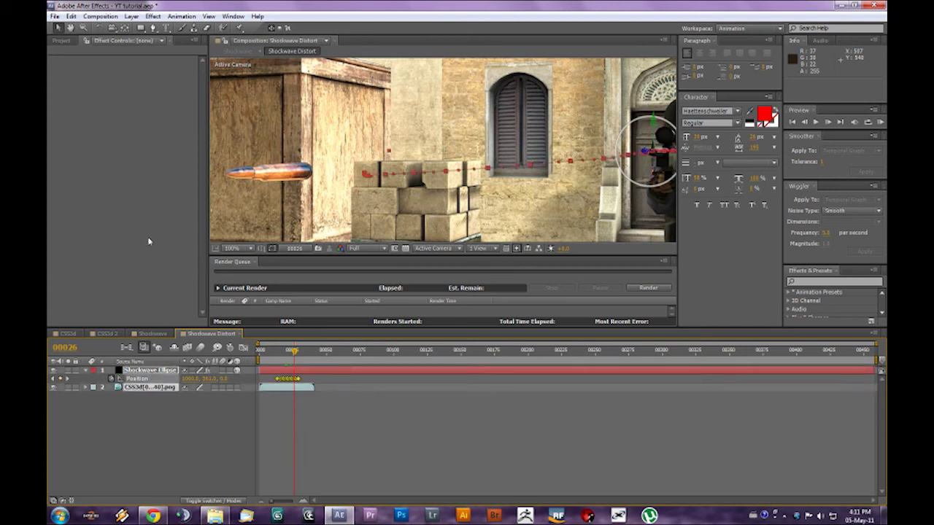
click(185, 417)
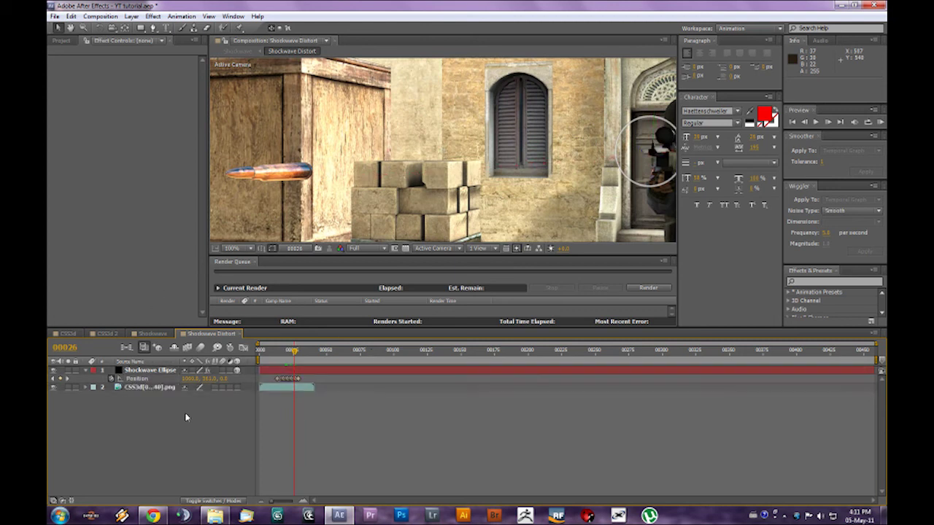
click(128, 387)
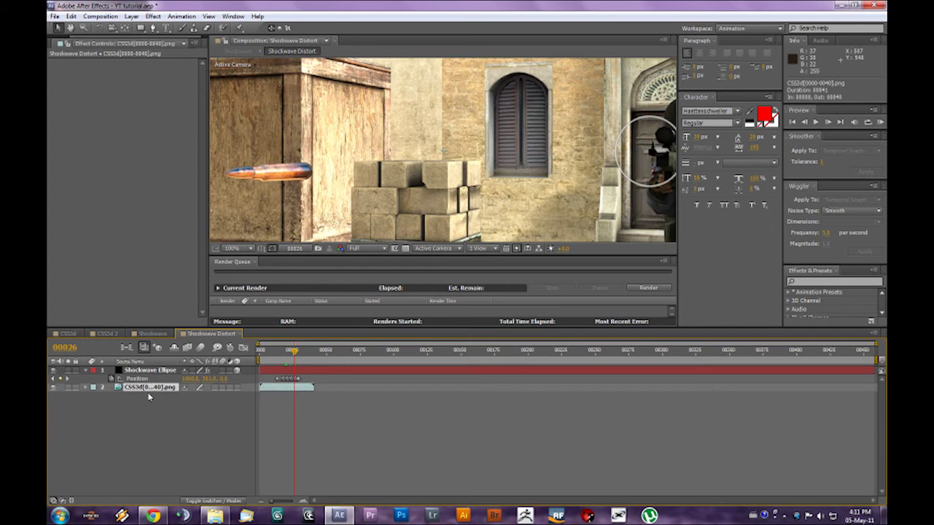
click(52, 387)
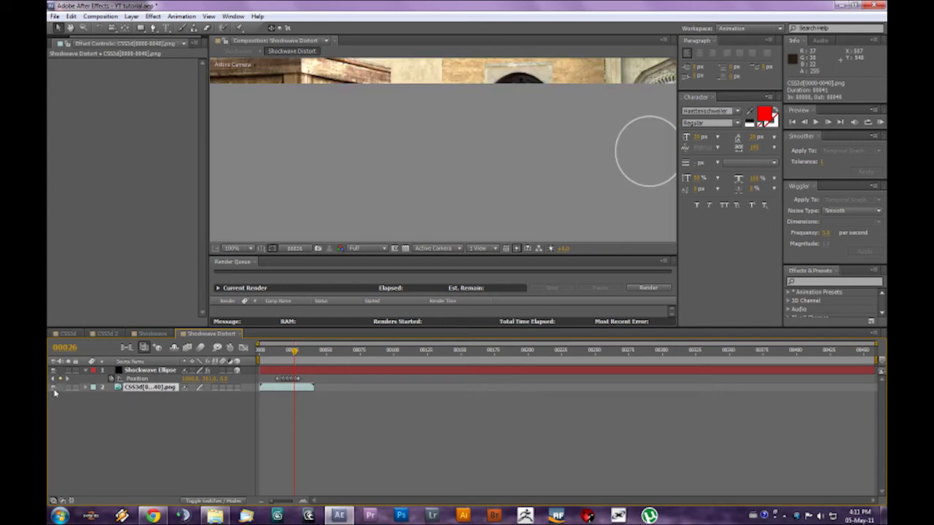
click(53, 388)
mouse_move(299, 361)
mouse_down()
mouse_move(269, 353)
mouse_move(282, 353)
mouse_up()
click(106, 333)
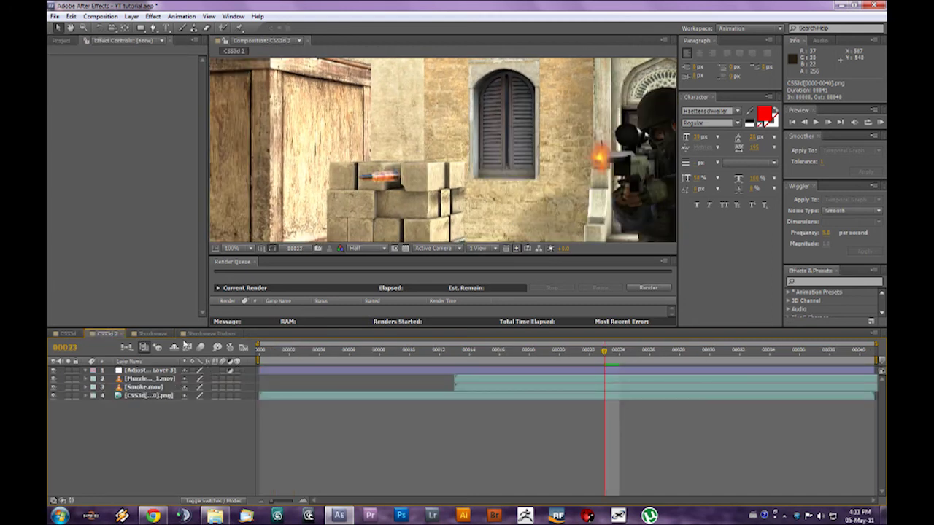
click(137, 400)
click(212, 333)
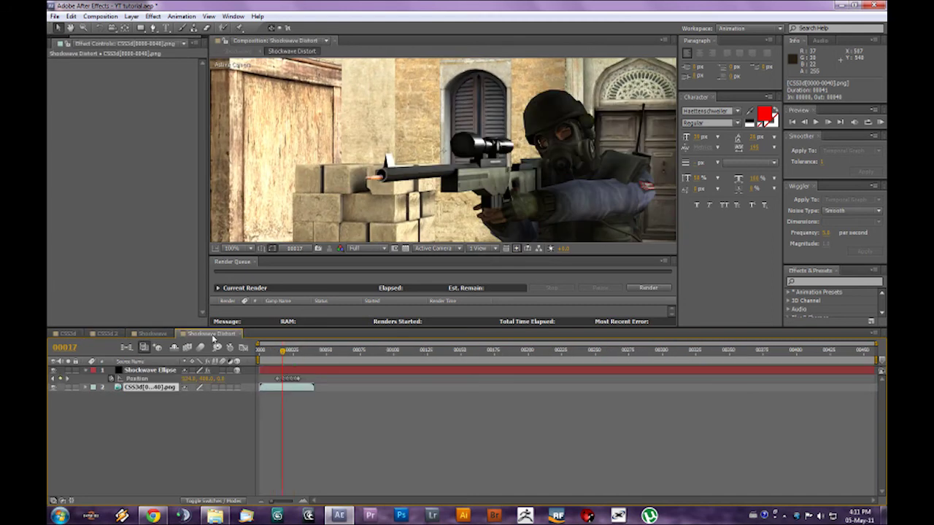
- Hide the CSS3d footage layer at frame 19 and delete it from the Shockwave Distort composition
drag(282, 353, 285, 355)
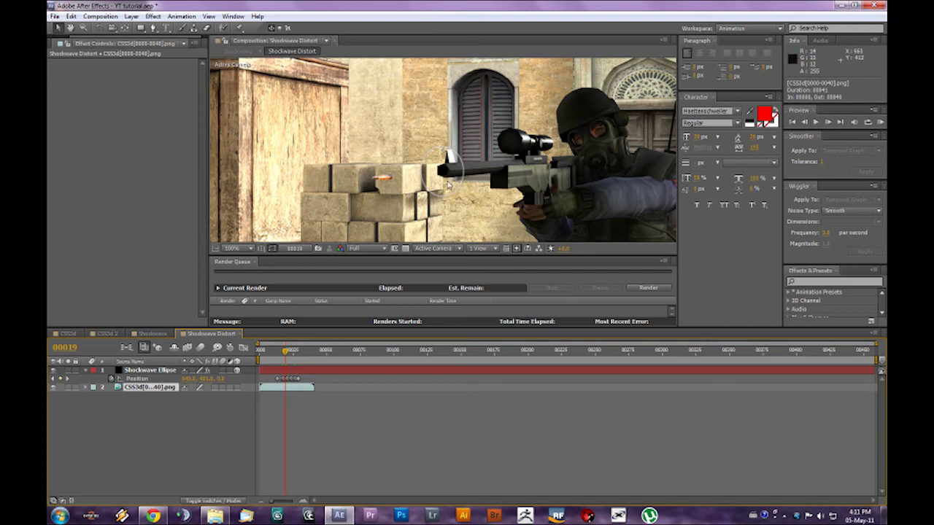
click(53, 389)
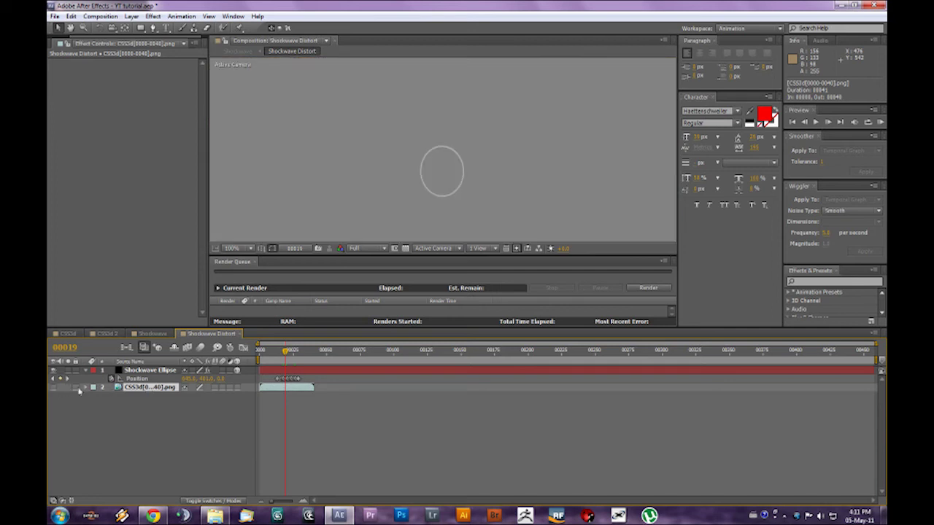
key(Delete)
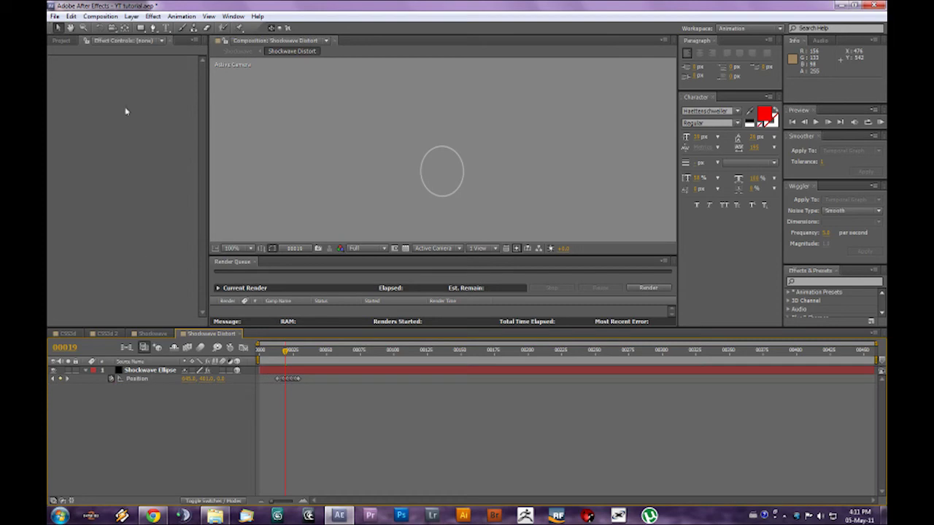
- Pre-compose the remaining ring layer into a new composition named Shockwave Ellipse, moving all attributes into it
click(137, 370)
click(131, 16)
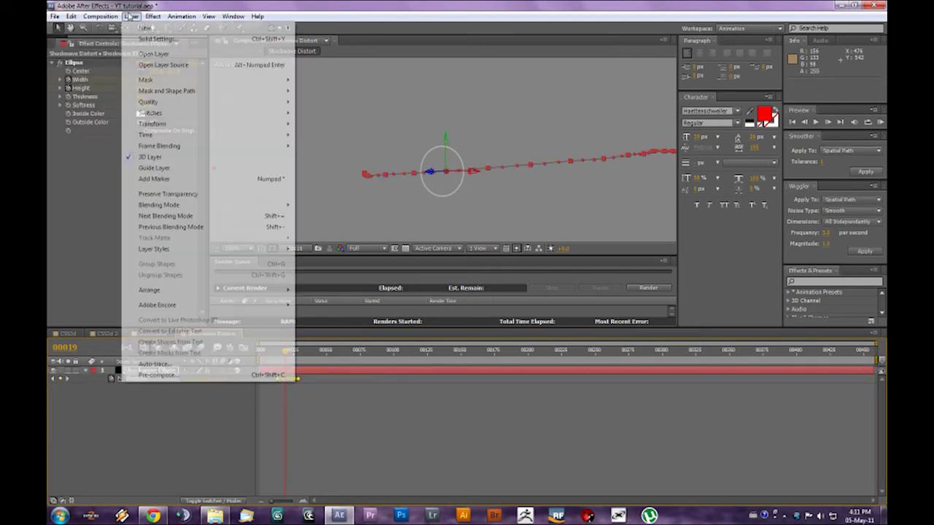
click(157, 375)
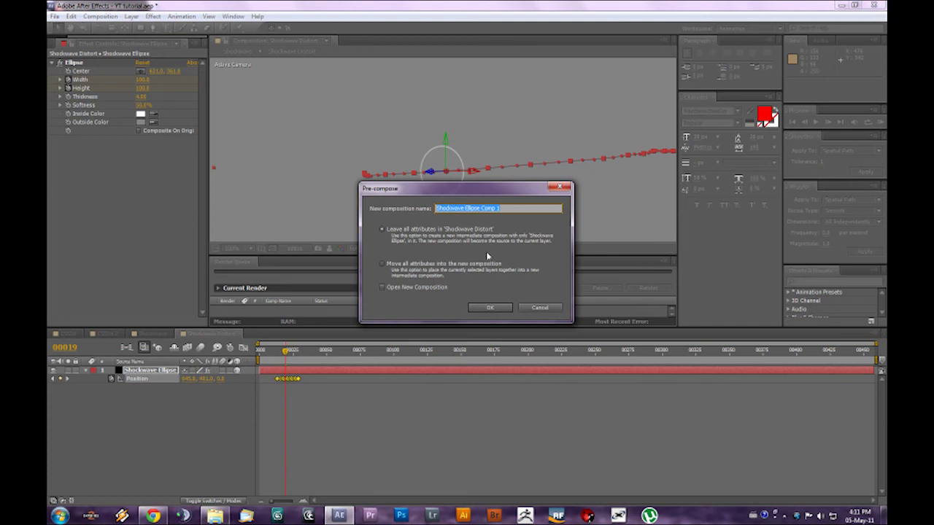
drag(499, 208, 479, 208)
key(BackSpace)
click(484, 312)
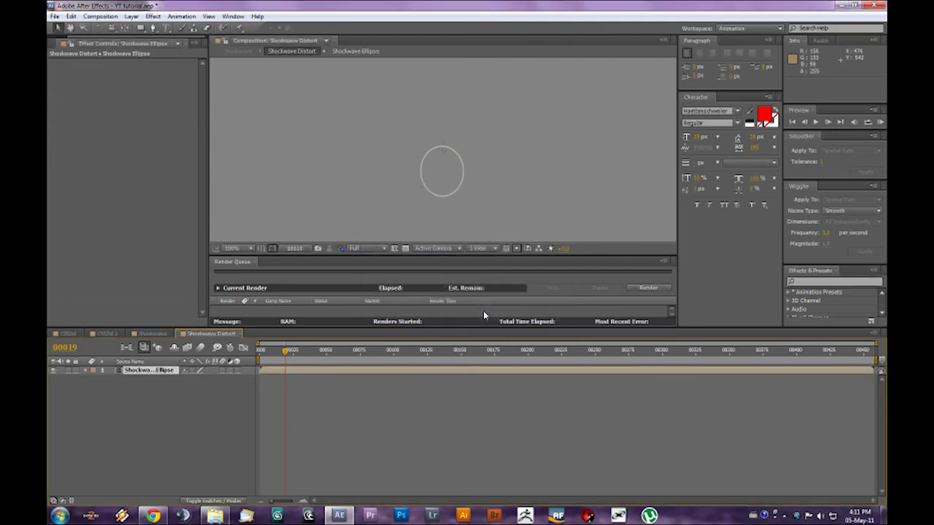
- Switch to the CSS3d 2 composition and delete Adjustment Layer 3
click(120, 334)
click(167, 371)
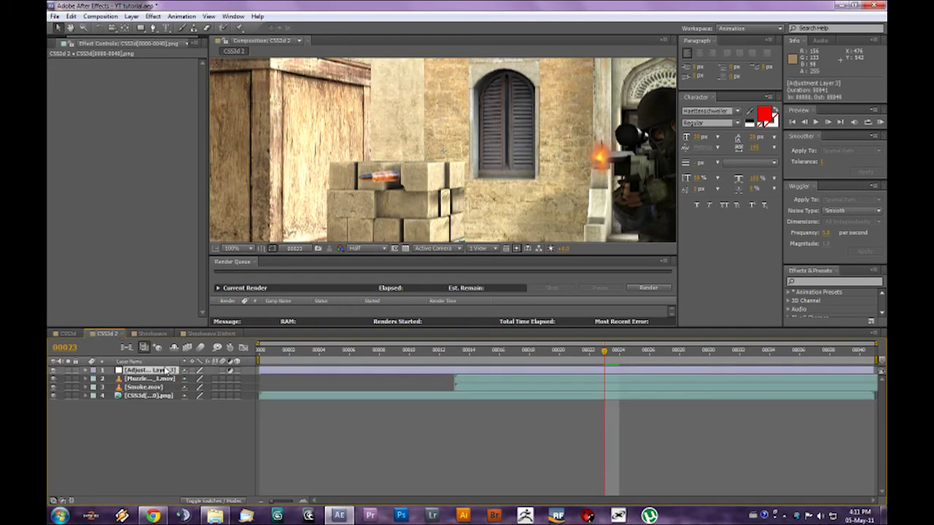
key(Delete)
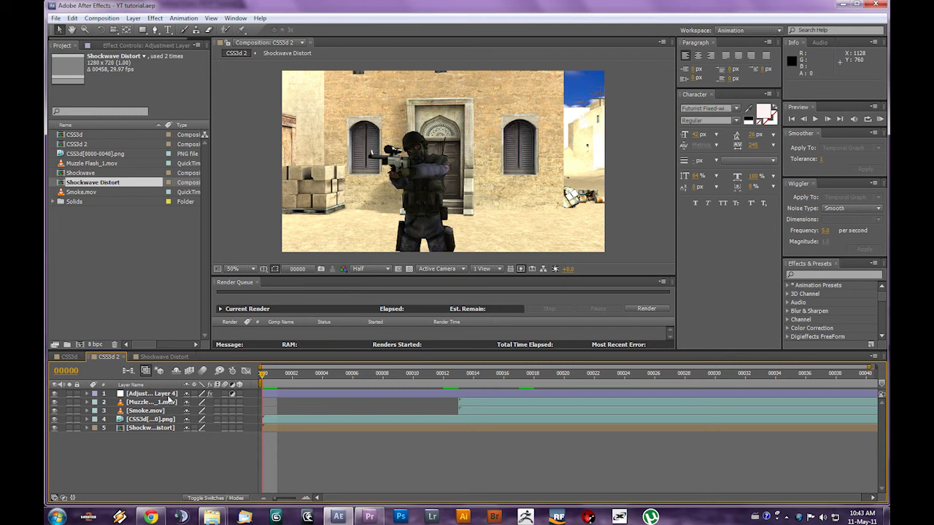
- Open the Shockwave Distort composition and view the isolated ring at frame 20
drag(192, 449, 164, 442)
click(155, 356)
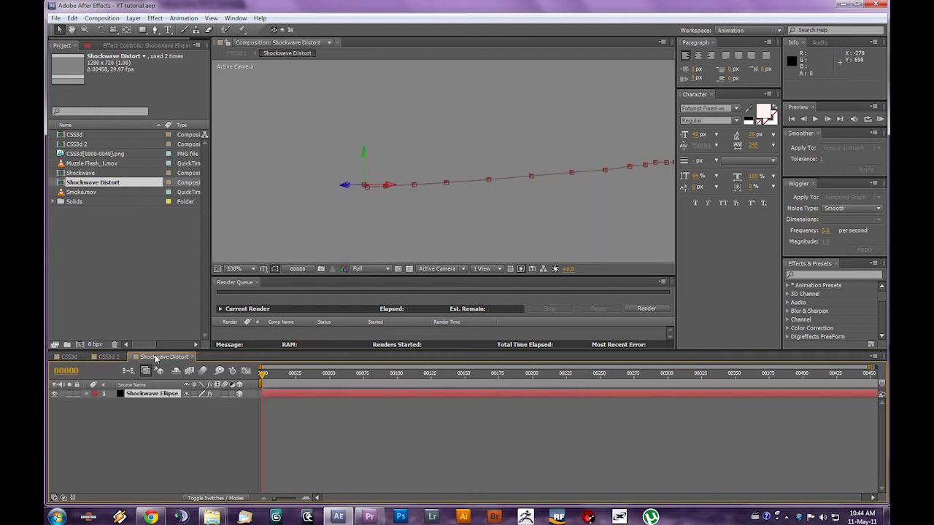
mouse_move(273, 375)
mouse_down()
mouse_move(378, 372)
mouse_move(264, 373)
mouse_move(290, 373)
mouse_up()
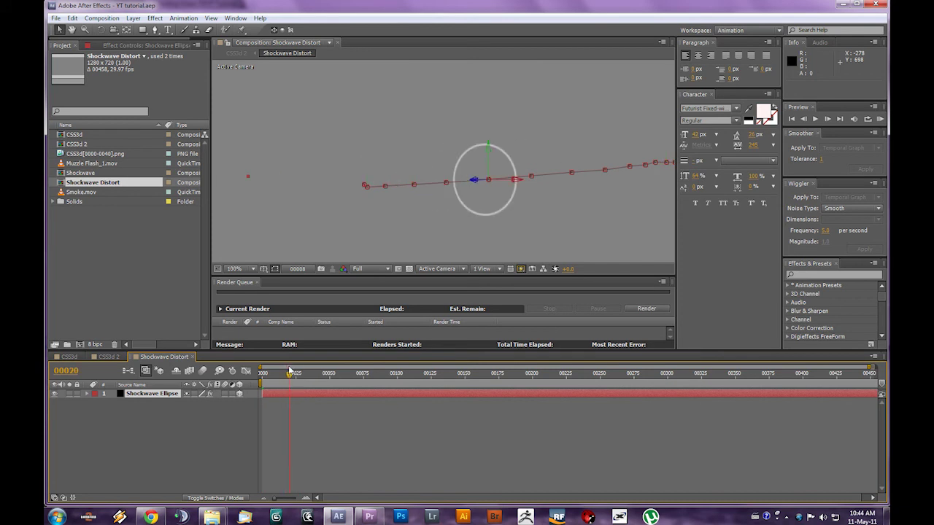
click(133, 18)
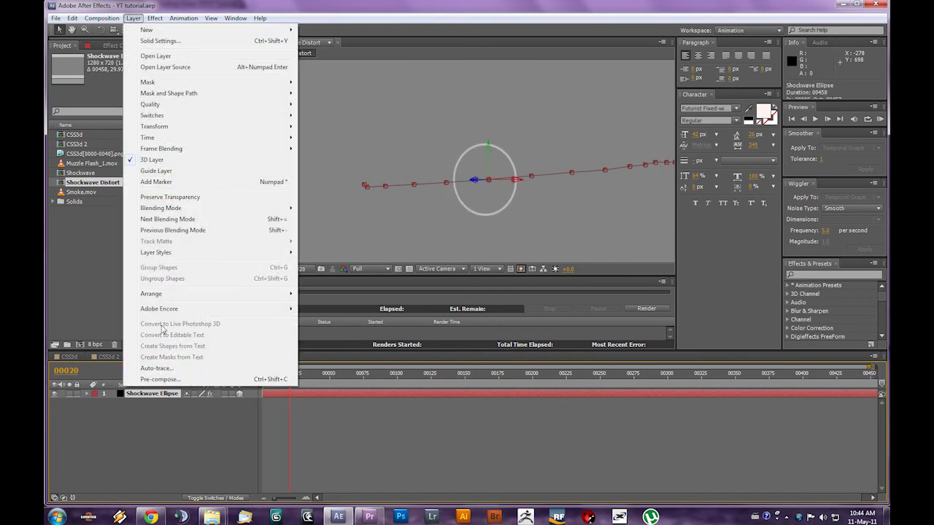
click(162, 379)
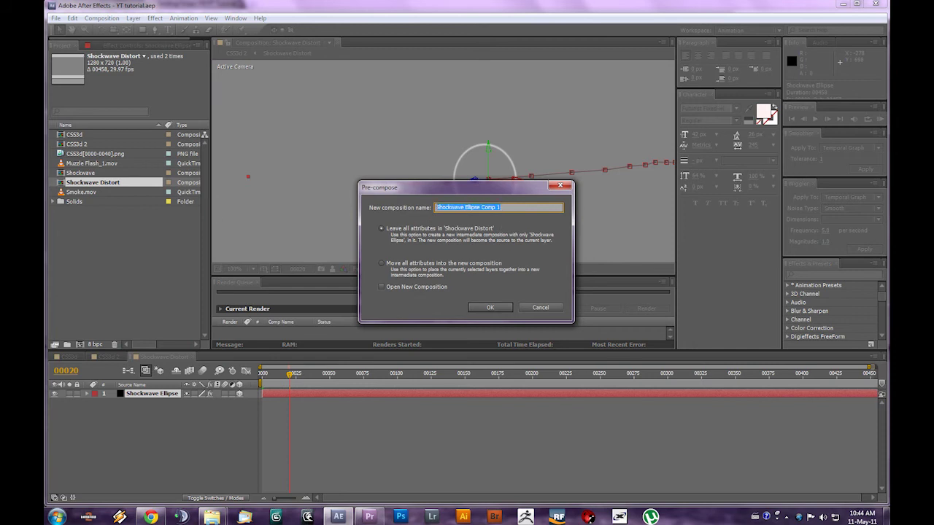
text(S)
click(405, 267)
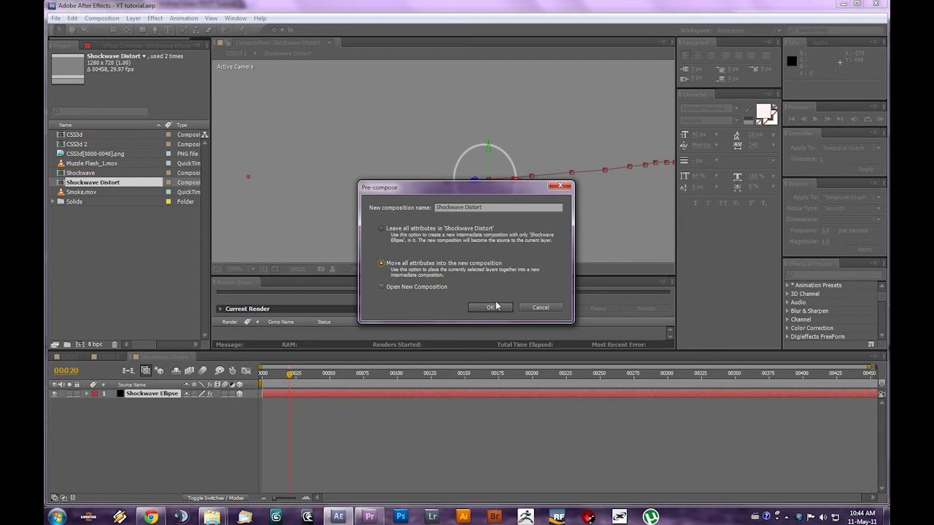
click(540, 307)
- Return to the CSS3d 2 composition and review the Shockwave Distort layer beneath the footage at frames 5 and 10
click(110, 357)
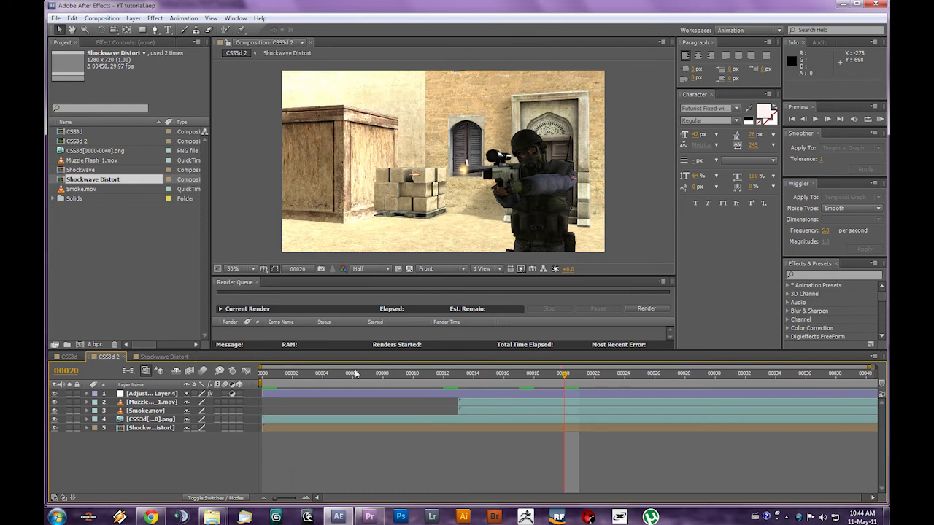
drag(355, 375, 336, 375)
click(110, 43)
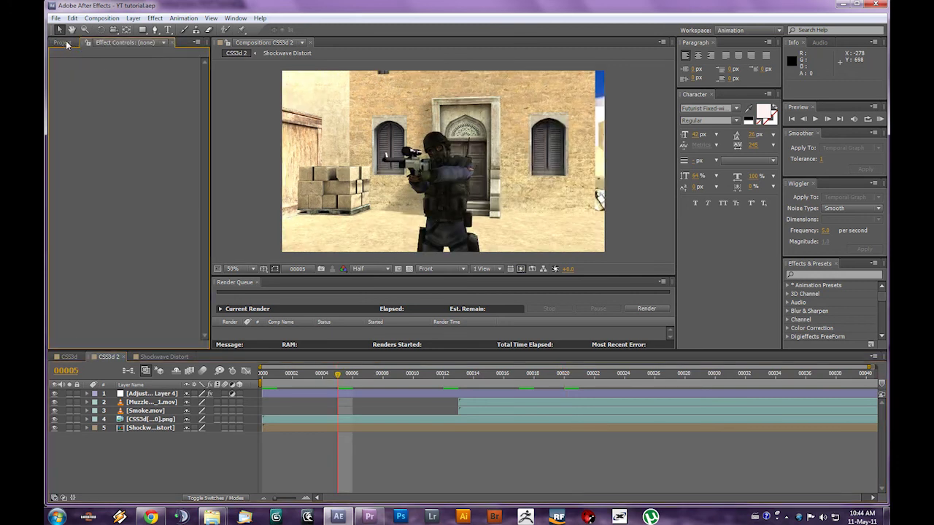
click(64, 42)
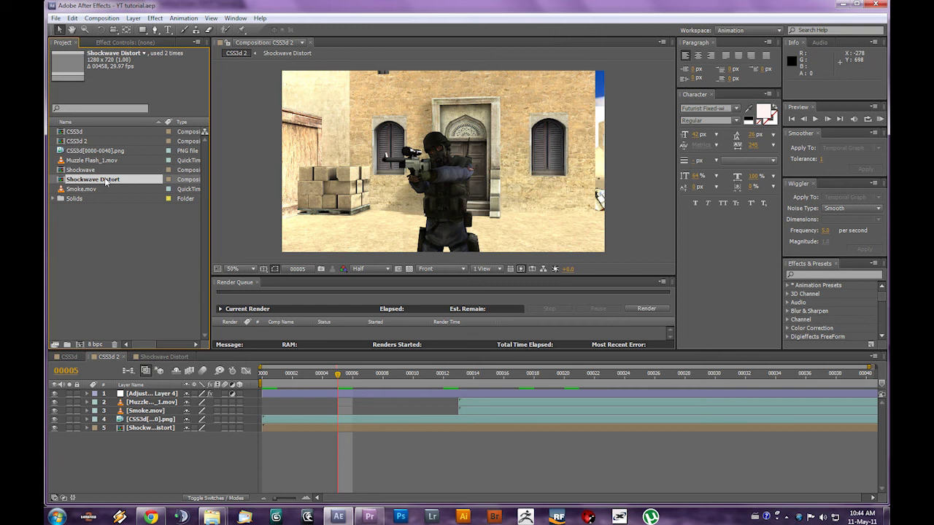
drag(105, 182, 119, 209)
click(144, 431)
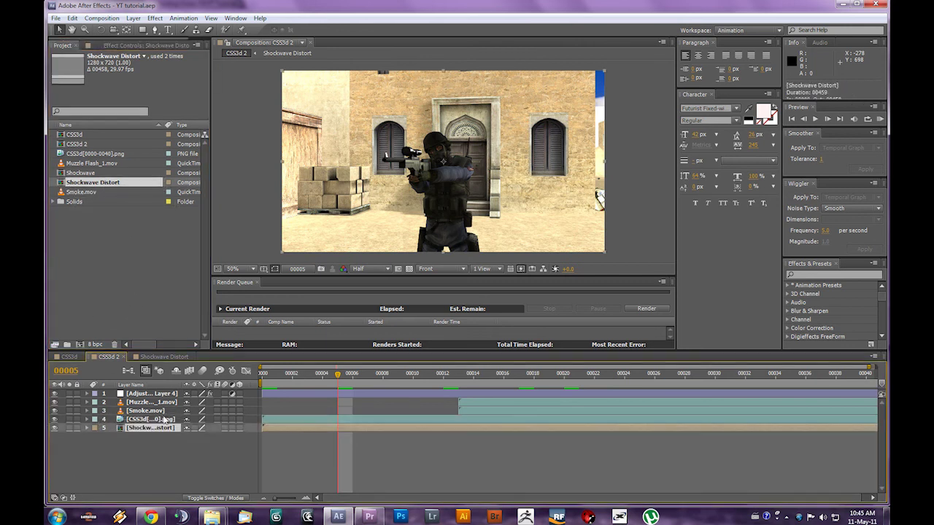
mouse_move(346, 374)
mouse_down()
mouse_move(292, 374)
mouse_move(352, 373)
mouse_up()
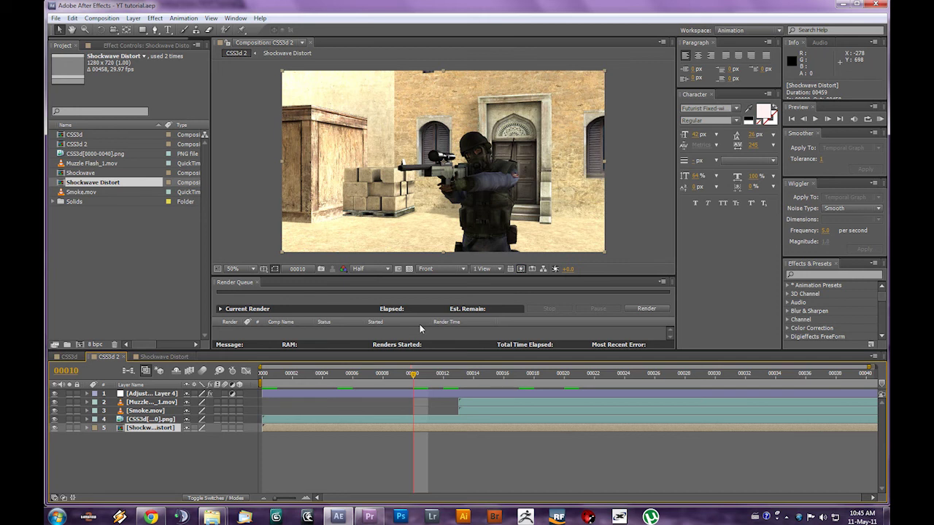
- Deselect Adjustment Layer 4 and look up the command for creating a new adjustment layer
click(173, 395)
key(F2)
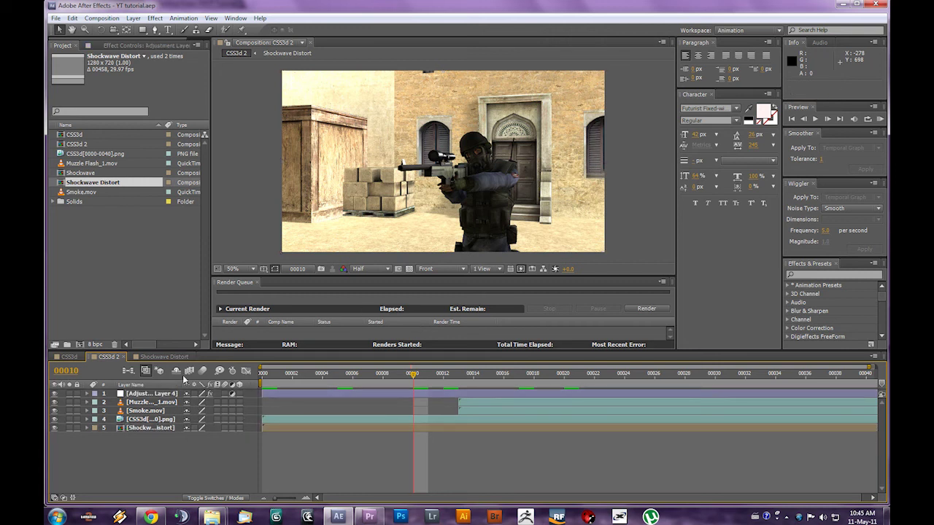
click(138, 19)
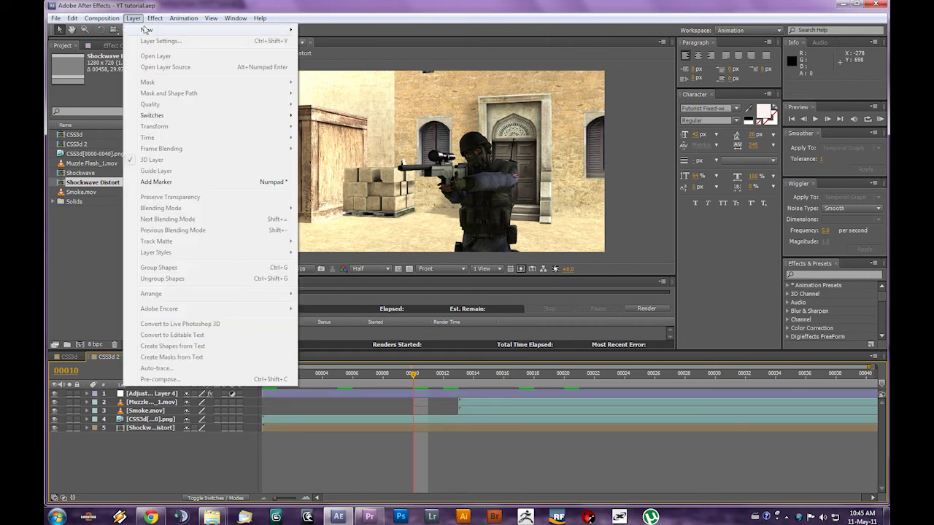
mouse_move(145, 30)
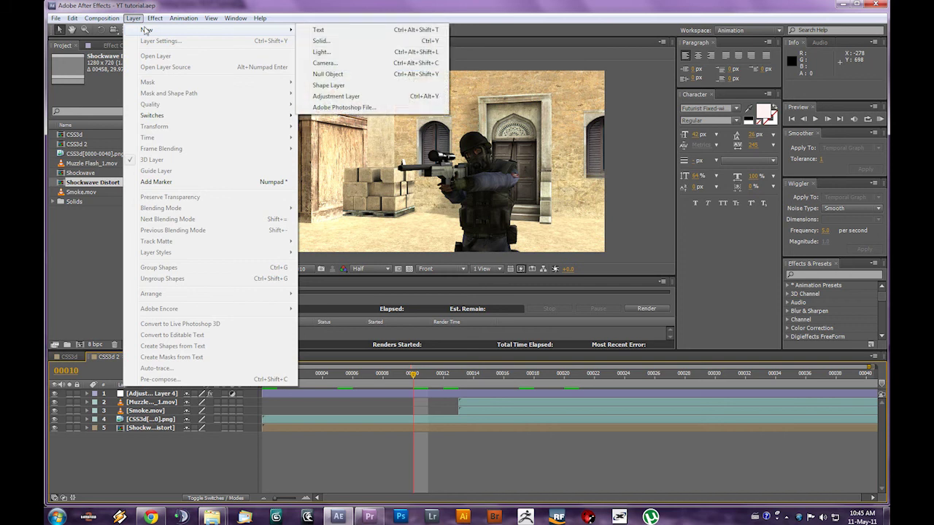
click(335, 96)
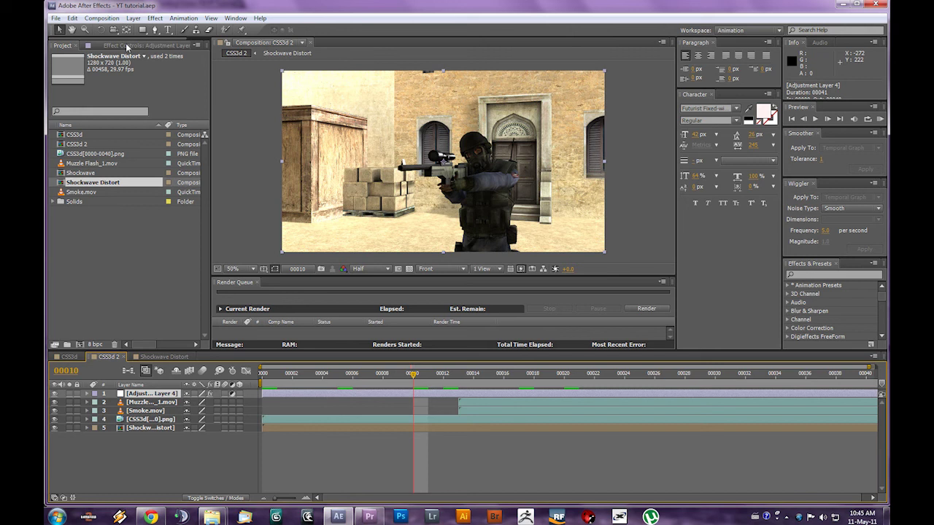
- Display Adjustment Layer 4's effect settings at frame 13 and locate Displacement Map among the Distort effects
click(150, 428)
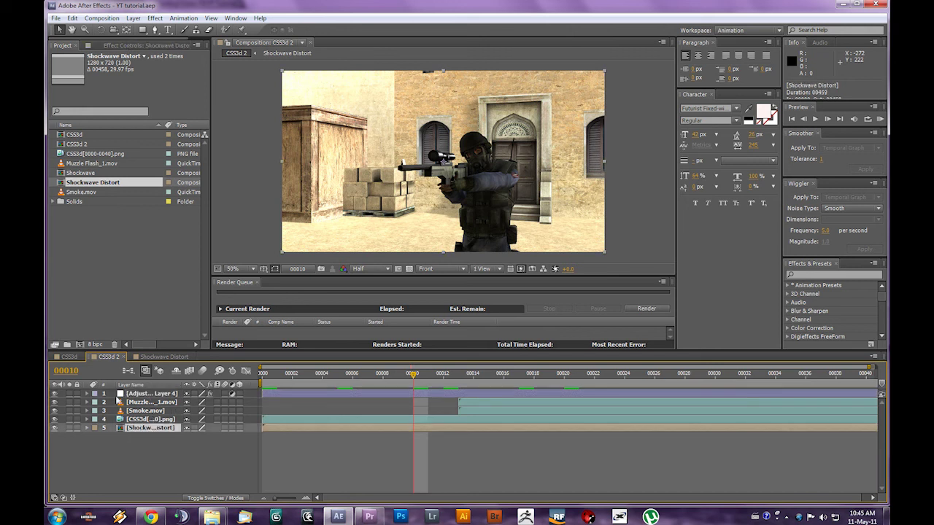
click(141, 46)
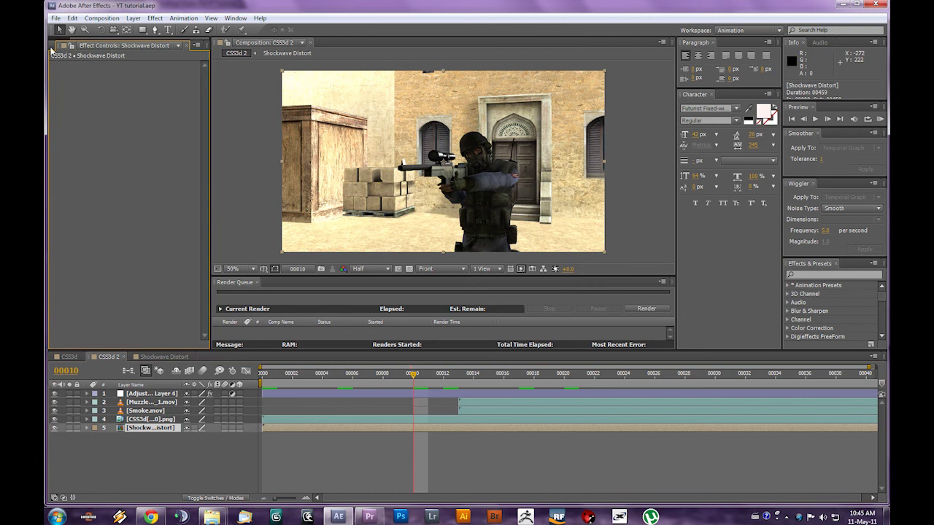
click(155, 395)
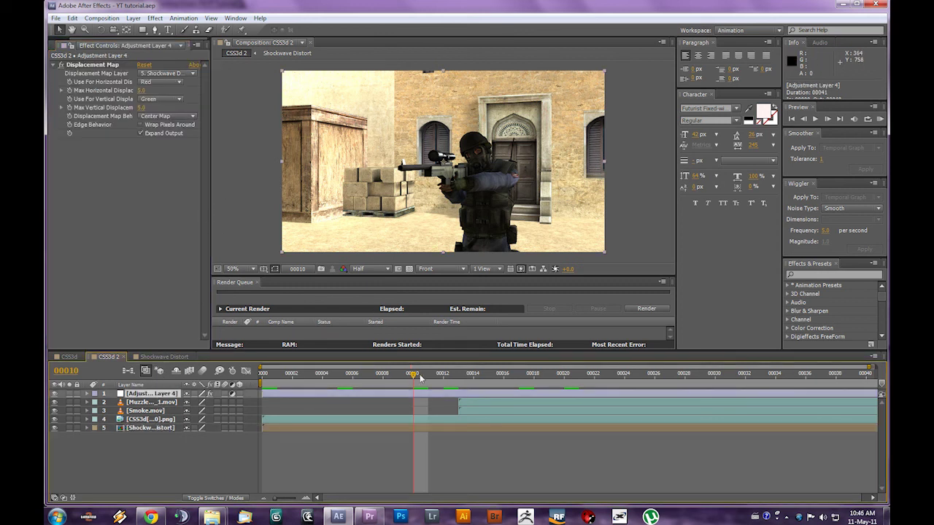
drag(421, 377, 466, 375)
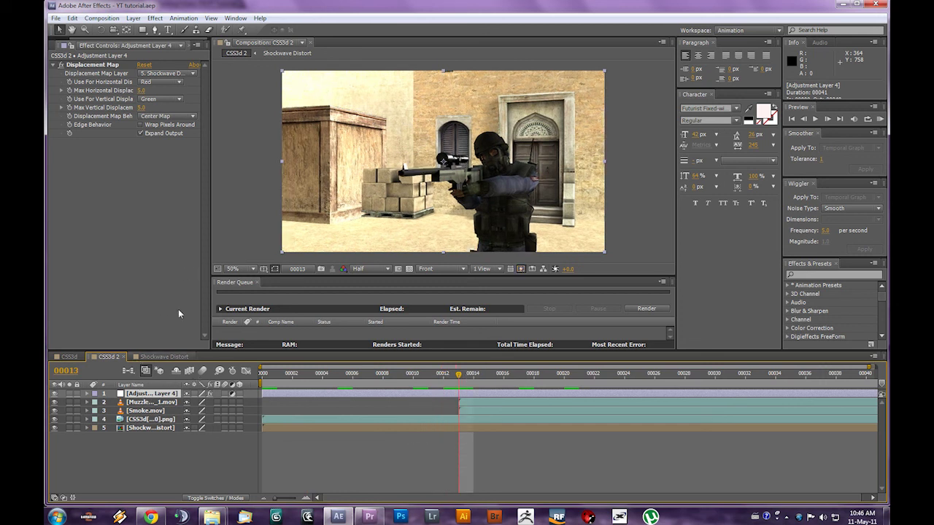
click(155, 18)
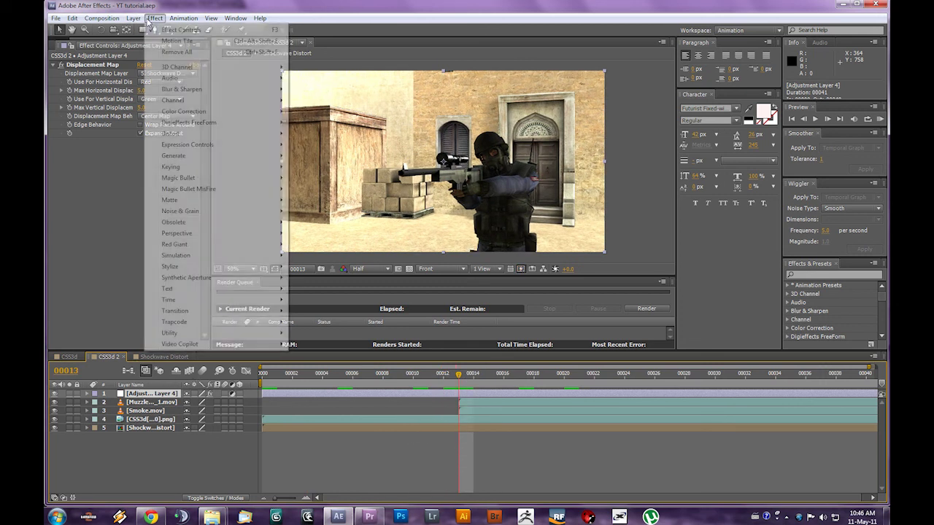
mouse_move(188, 137)
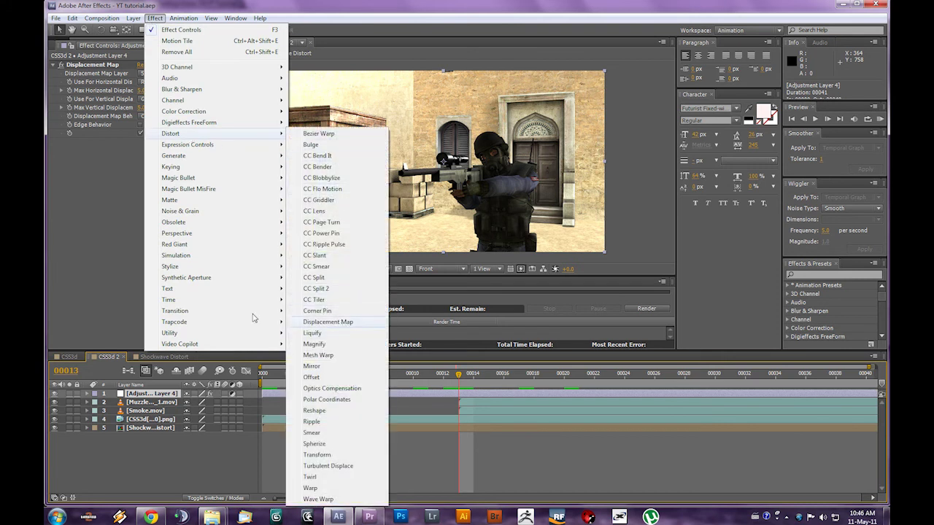
click(347, 324)
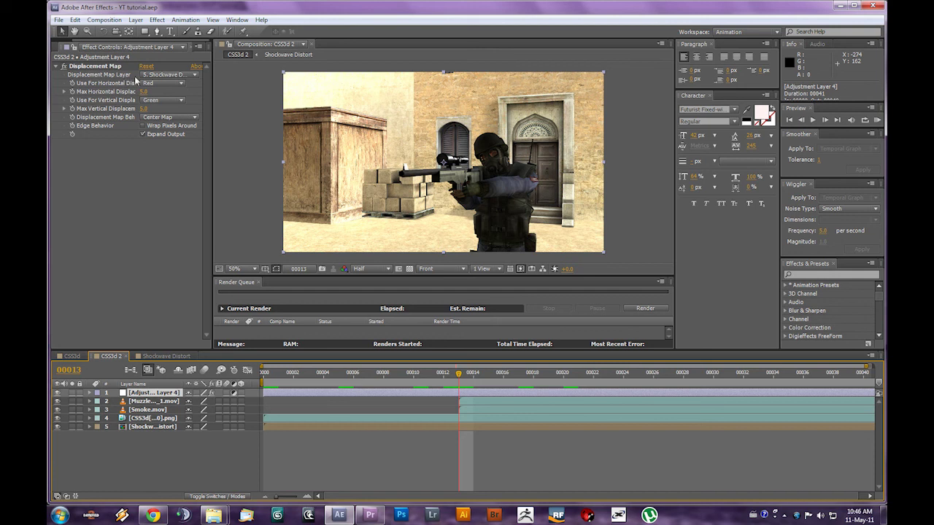
- Use Shockwave Distort as the displacement map layer for Adjustment Layer 4's Displacement Map effect
click(152, 76)
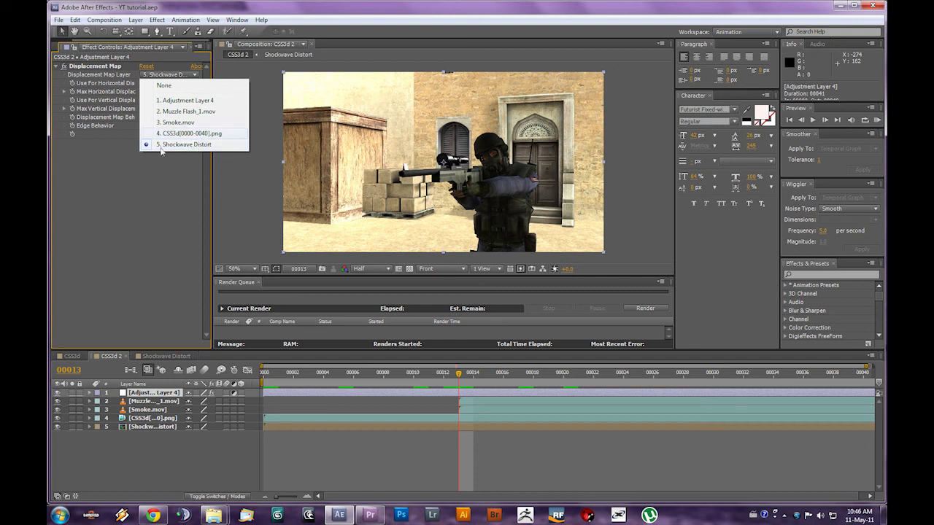
click(187, 145)
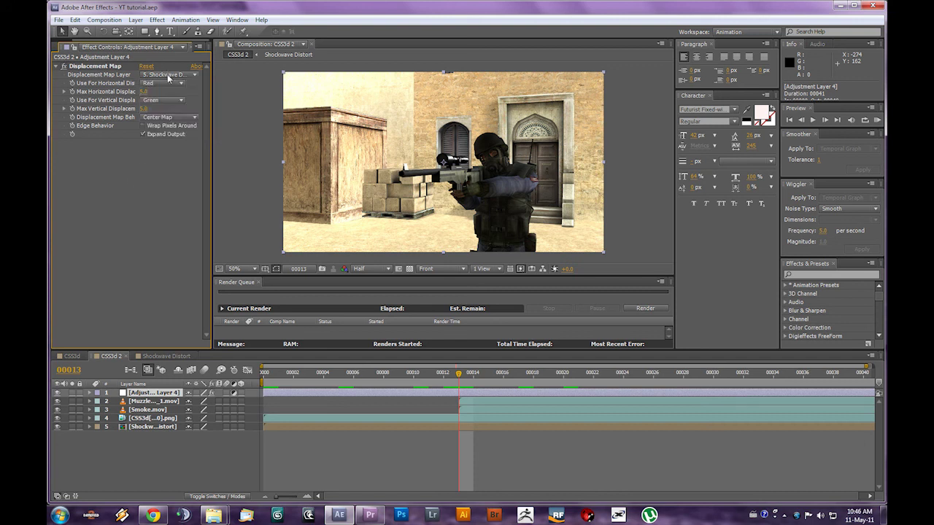
click(167, 76)
click(122, 206)
- Examine the shockwave distortion around the rifle muzzle at frames 19 to 21 in close-up
drag(458, 376, 535, 382)
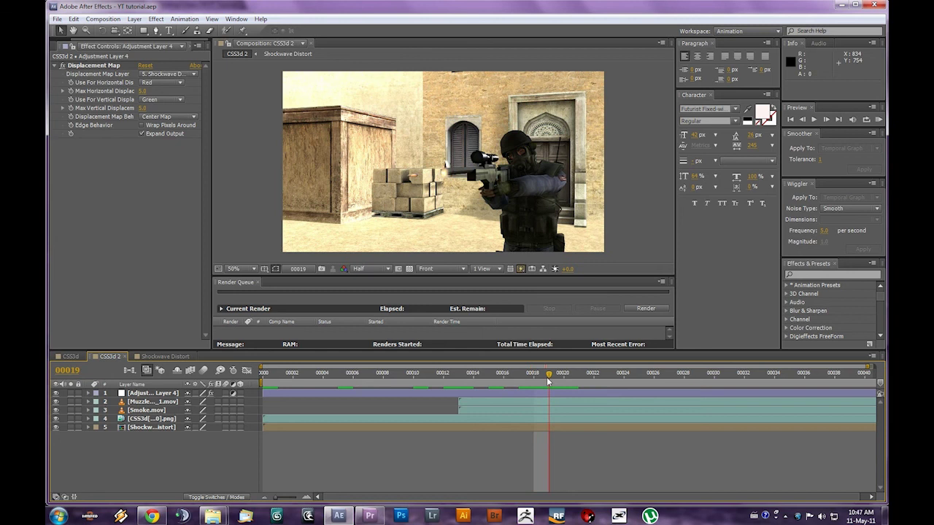
drag(548, 380, 561, 382)
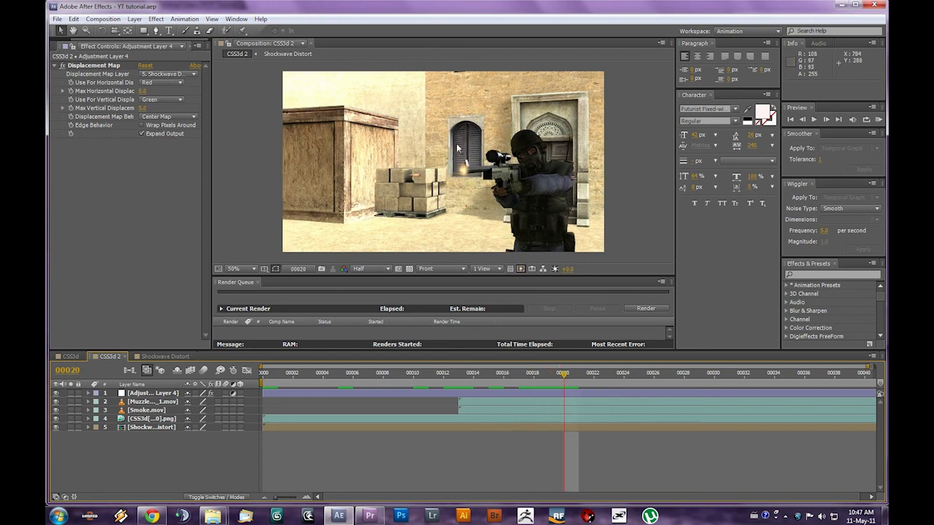
scroll(478, 199, up, 4)
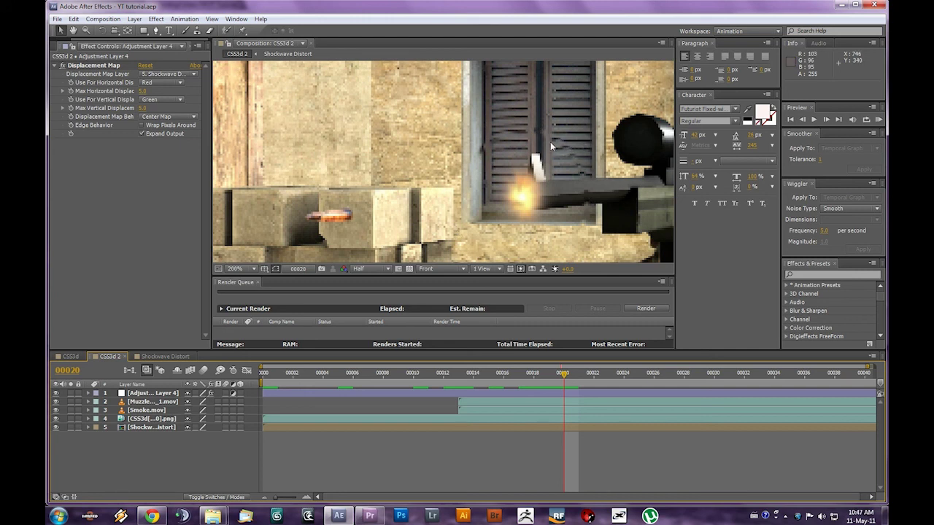
key(comma)
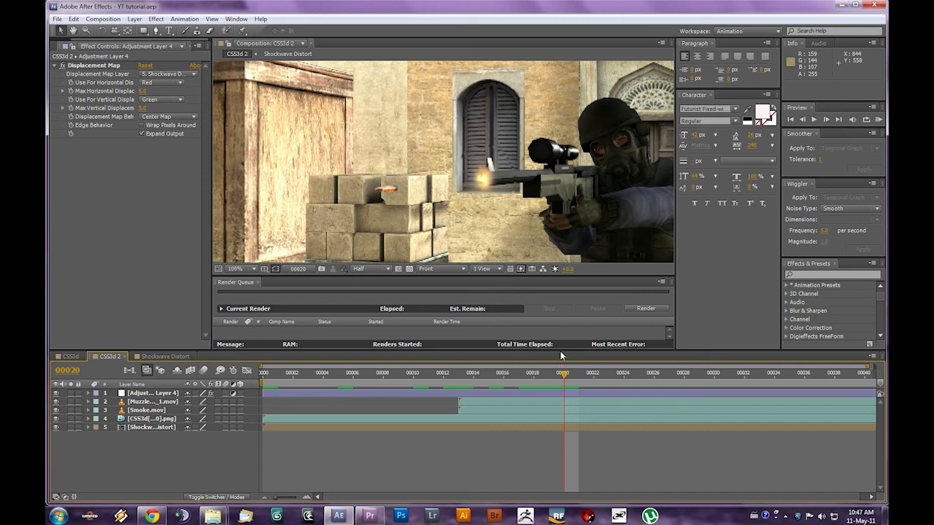
key(Page_Down)
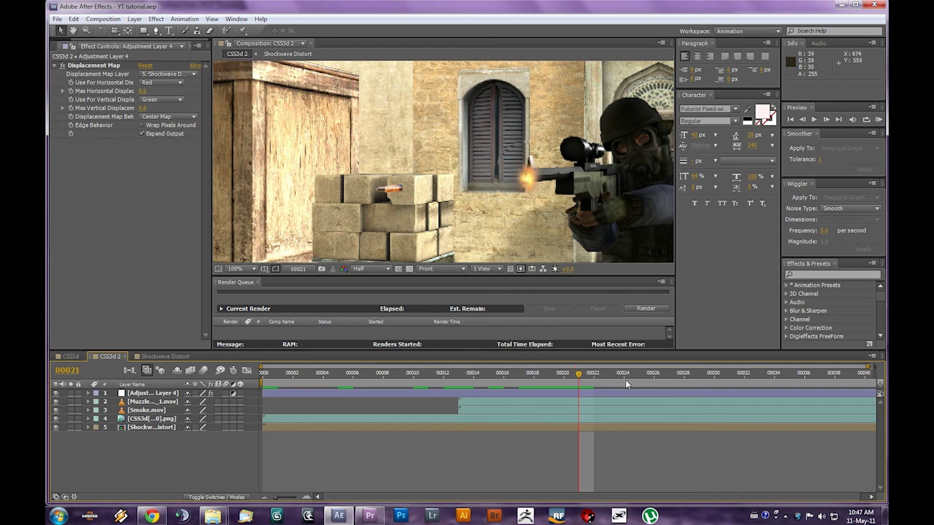
drag(595, 373, 578, 373)
- Open the Shockwave Distort composition from its layer and set the ellipse's thickness to 15
click(141, 427)
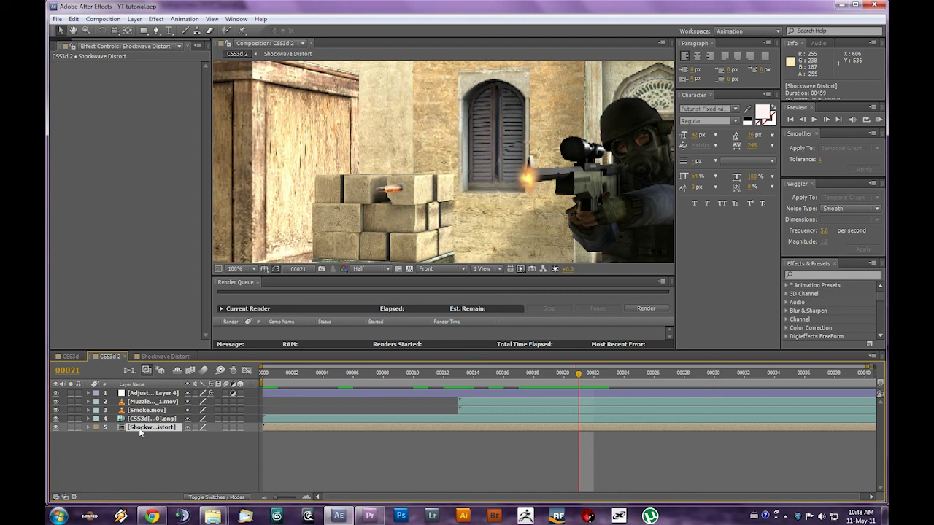
double_click(158, 428)
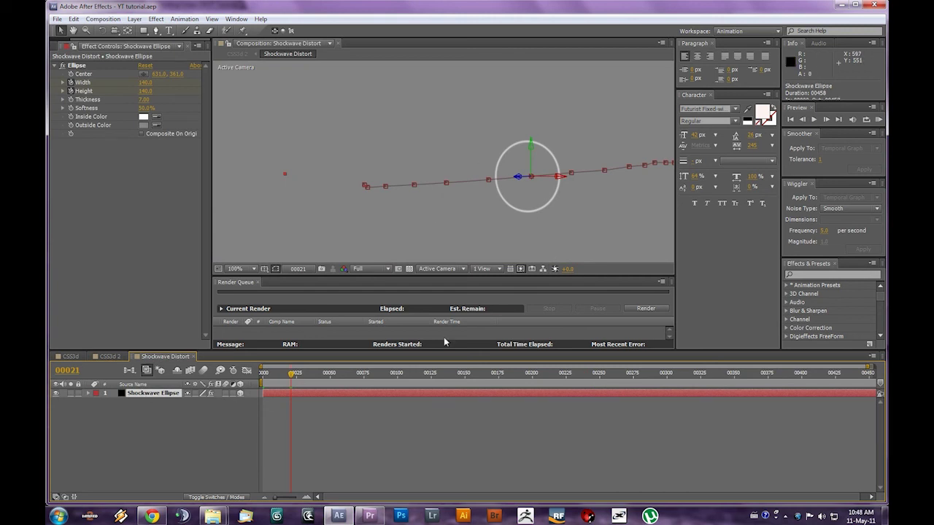
click(144, 99)
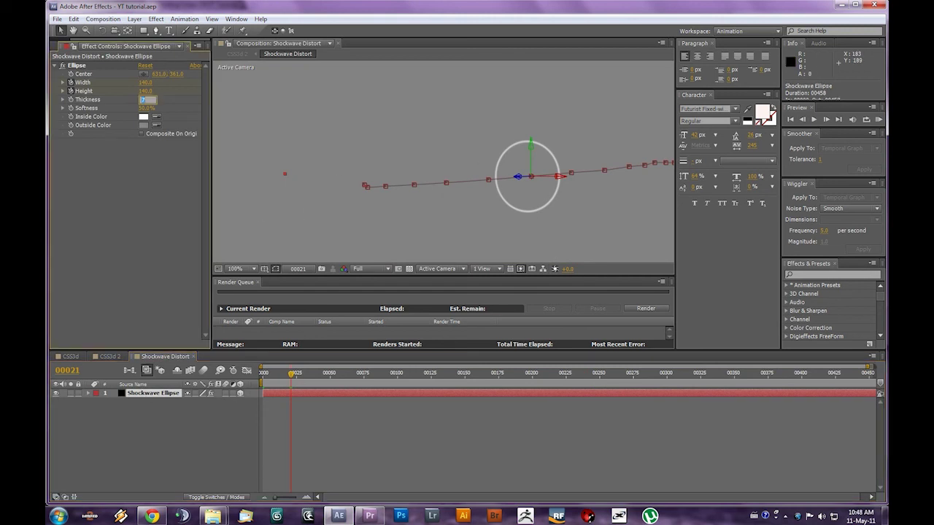
text(15)
key(Return)
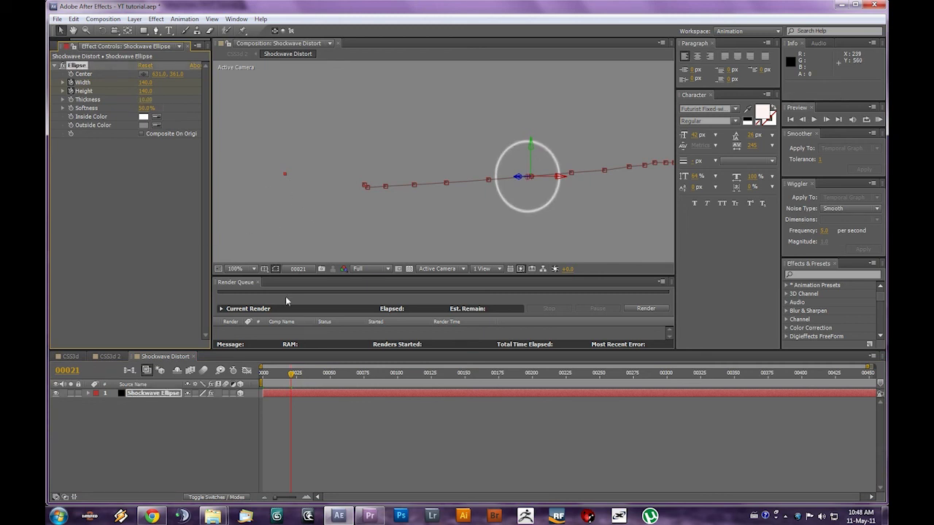
- Return to the CSS3d 2 composition and check the thicker ring's distortion around frames 20 to 22
click(110, 356)
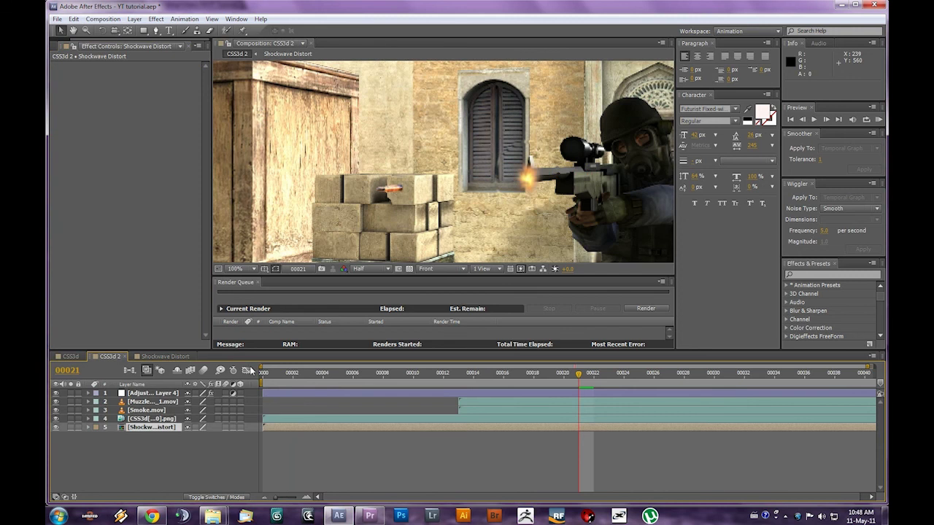
drag(550, 375, 593, 382)
key(Page_Up)
key(Page_Up)
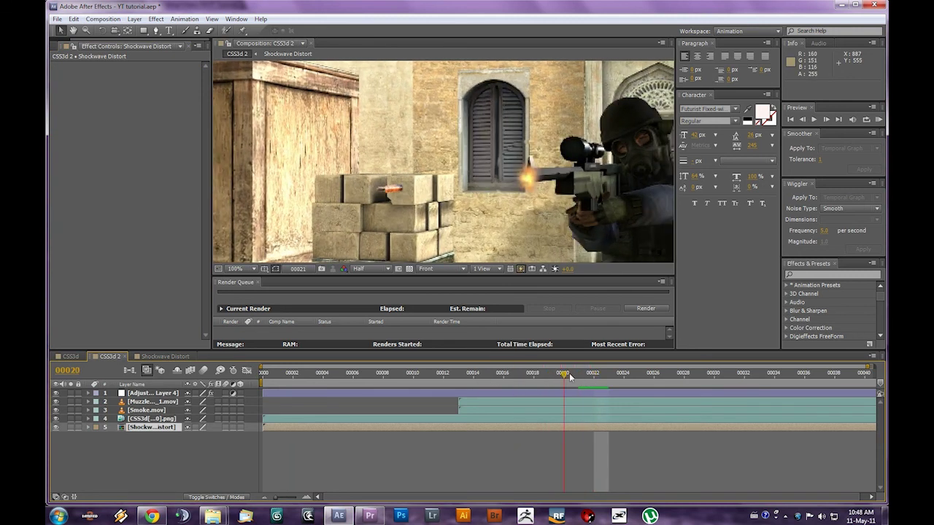